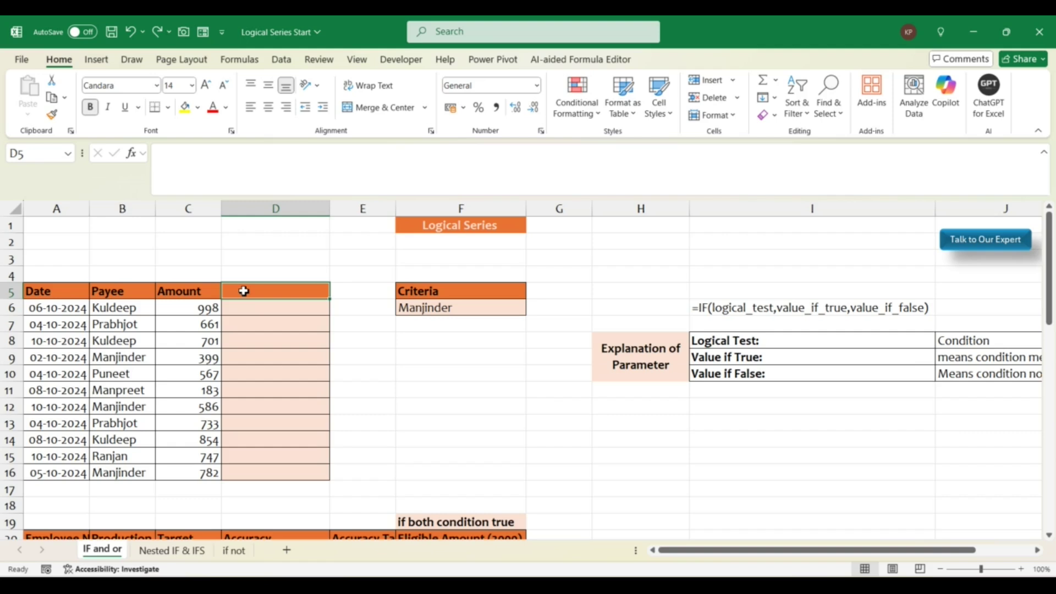
# Step: Enter the formula =F6&" "&C5 in D5 to build a dynamic column header from the criteria and Amount label
pyautogui.write('=')
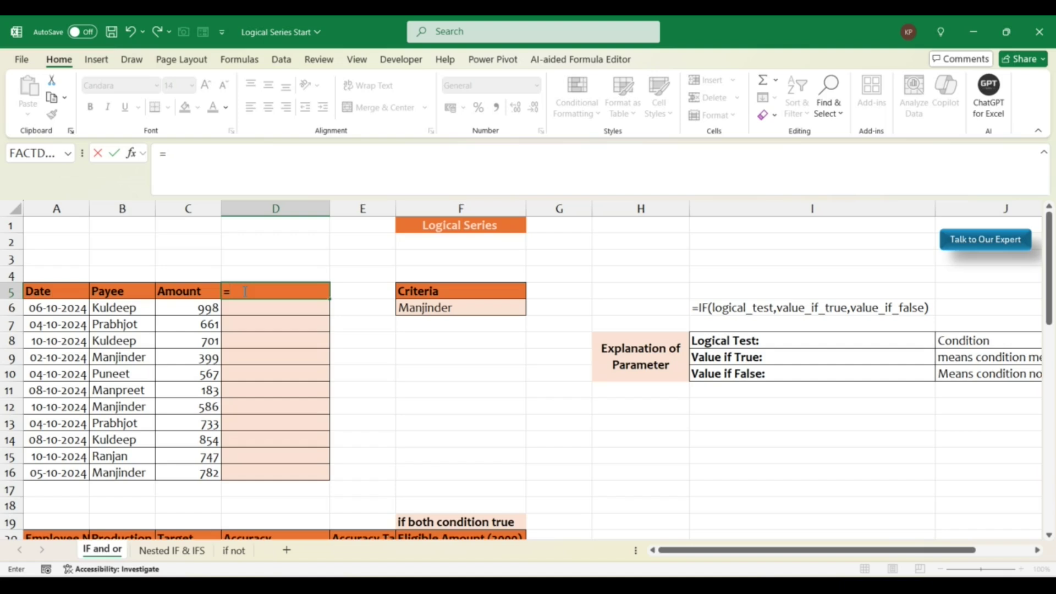
pyautogui.click(430, 308)
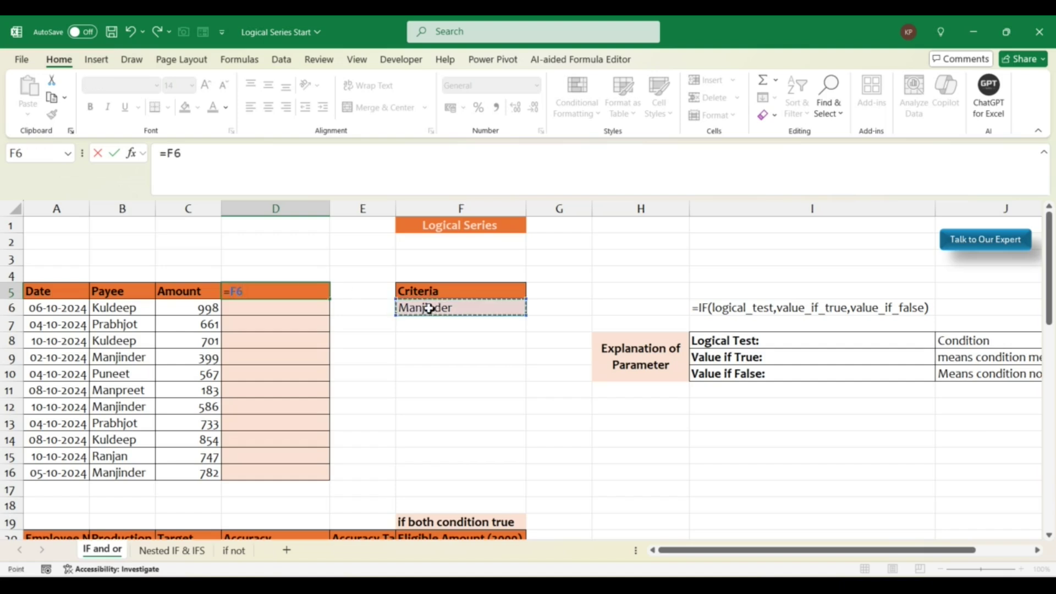
pyautogui.write('"')
pyautogui.write('&')
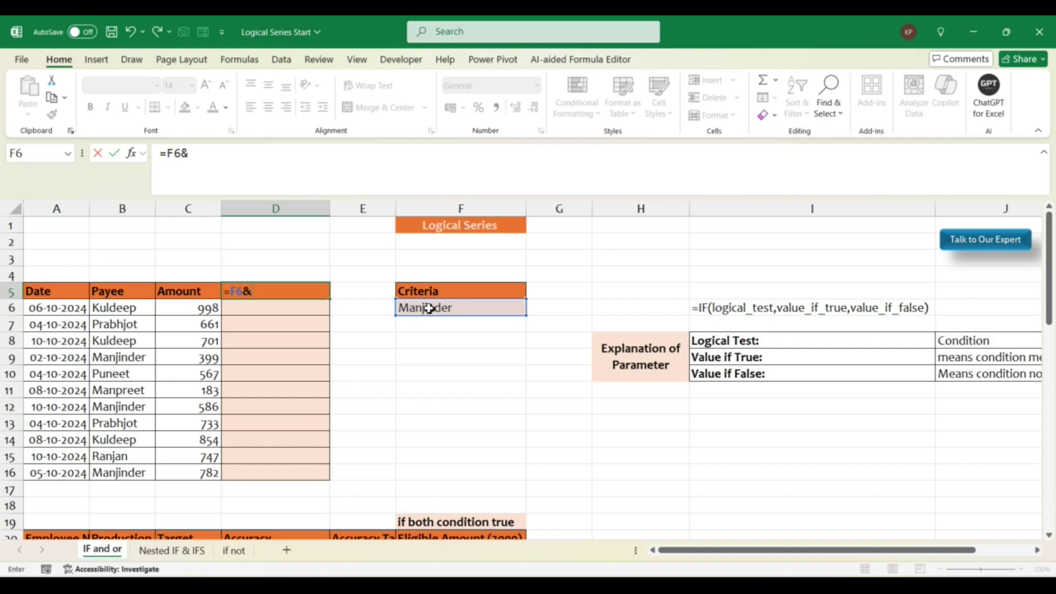
pyautogui.write('" "&')
pyautogui.click(193, 294)
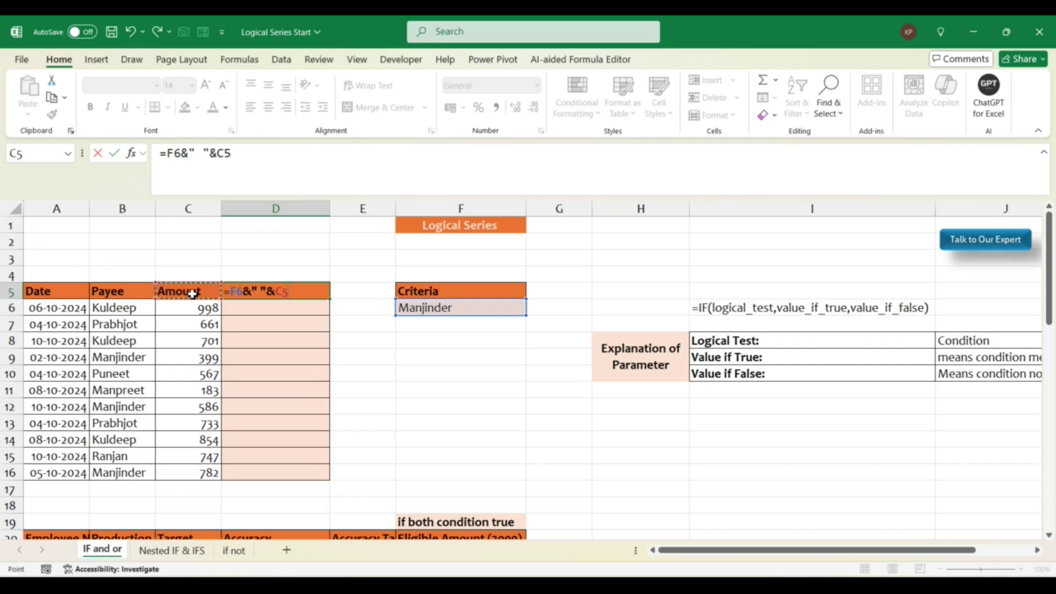
pyautogui.press('Return')
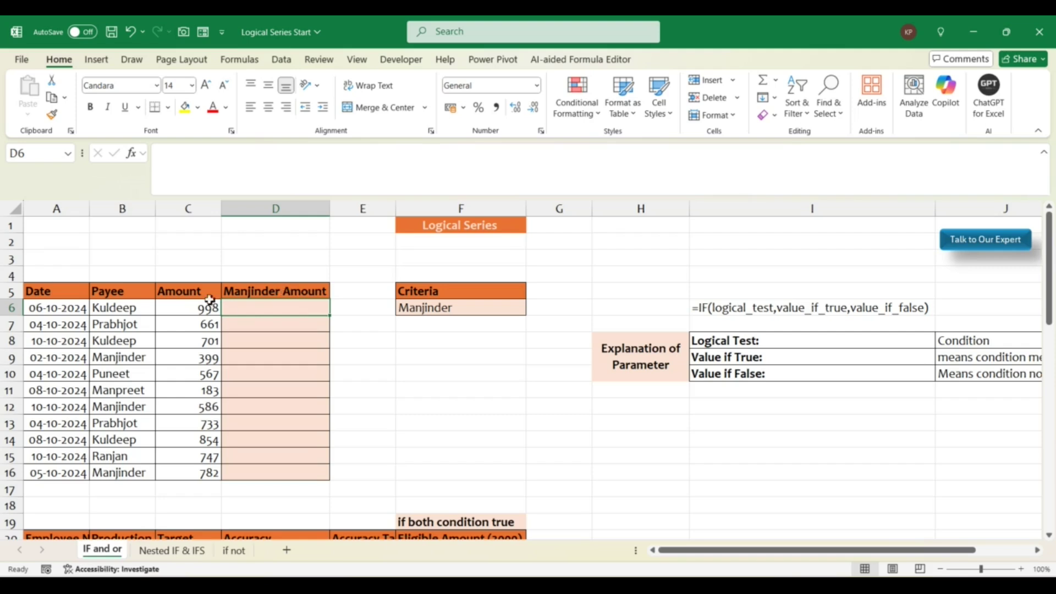
# Step: Change the criteria in F6 to the payee name listed in B6
pyautogui.click(427, 313)
pyautogui.write('KUldeep')
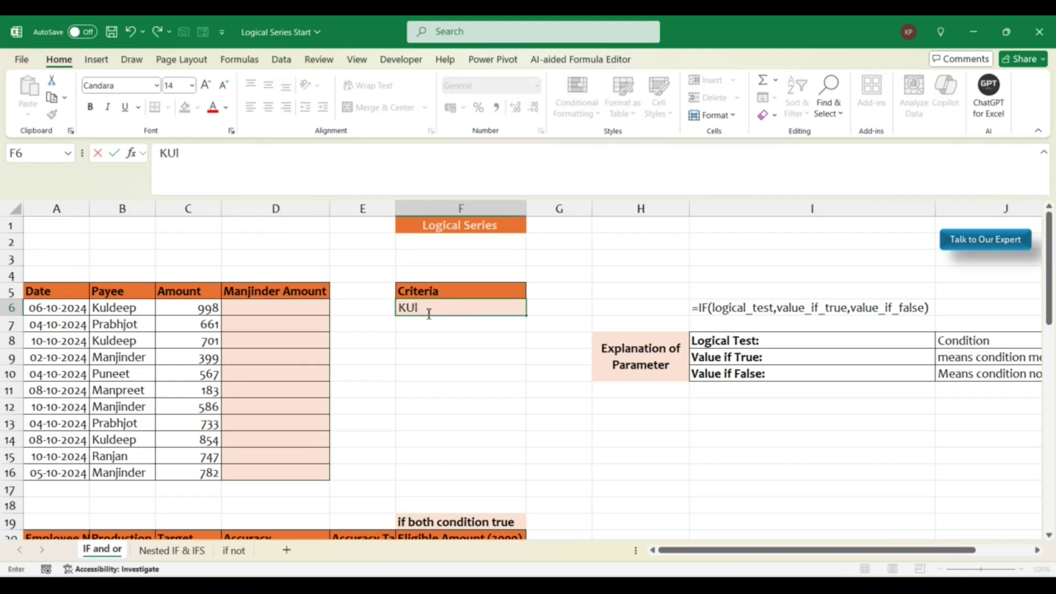
pyautogui.press('BackSpace')
pyautogui.press('BackSpace')
pyautogui.press('BackSpace')
pyautogui.press('BackSpace')
pyautogui.press('BackSpace')
pyautogui.press('BackSpace')
pyautogui.write('uldeep')
pyautogui.press('Return')
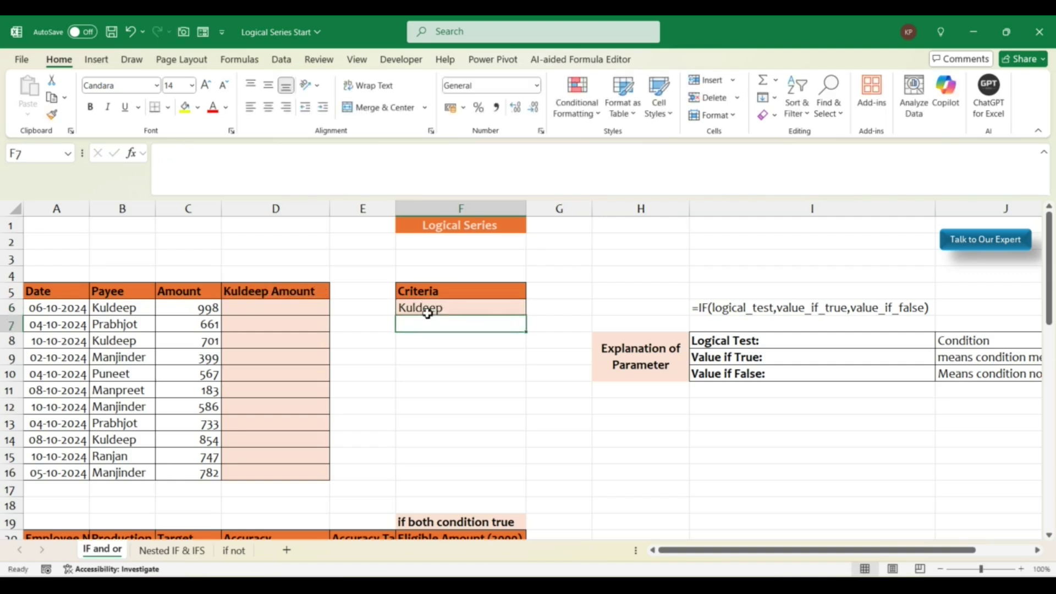
# Step: Start an IF formula in D6 that tests whether B6 equals the absolute reference $F$6
pyautogui.click(276, 306)
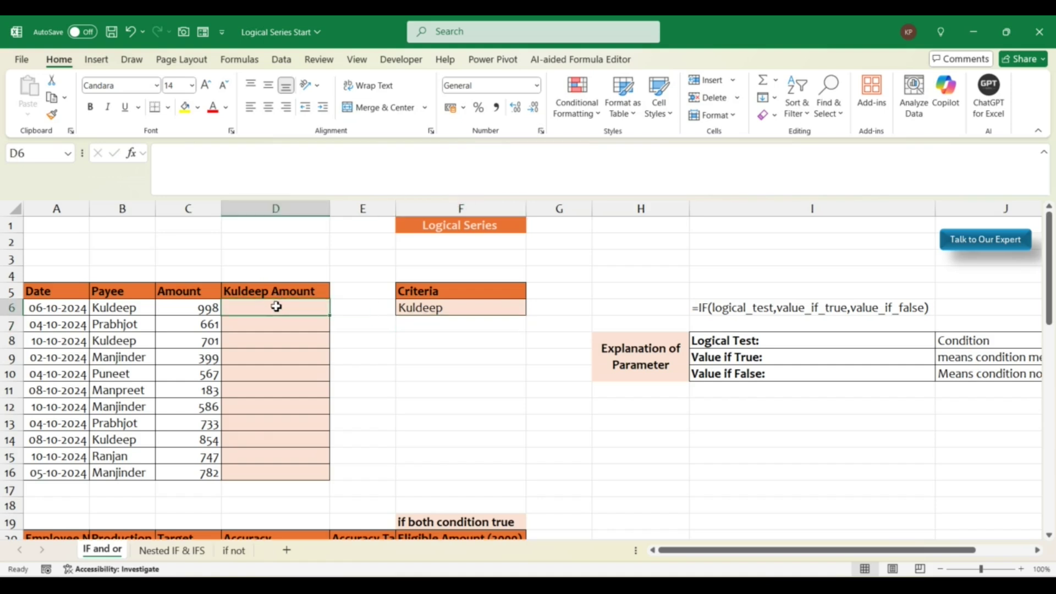
pyautogui.write('=')
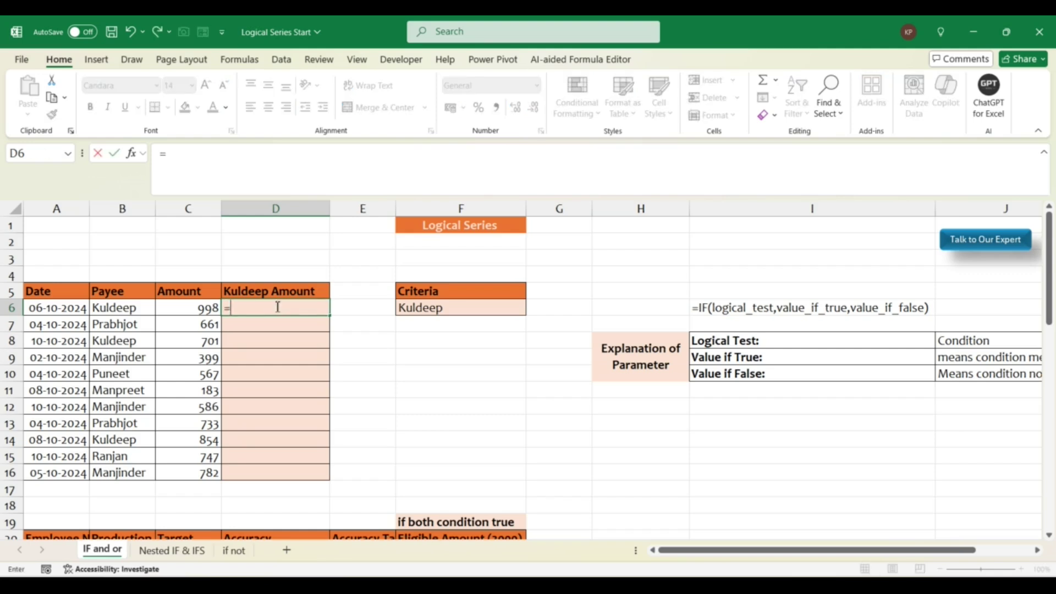
pyautogui.write('if')
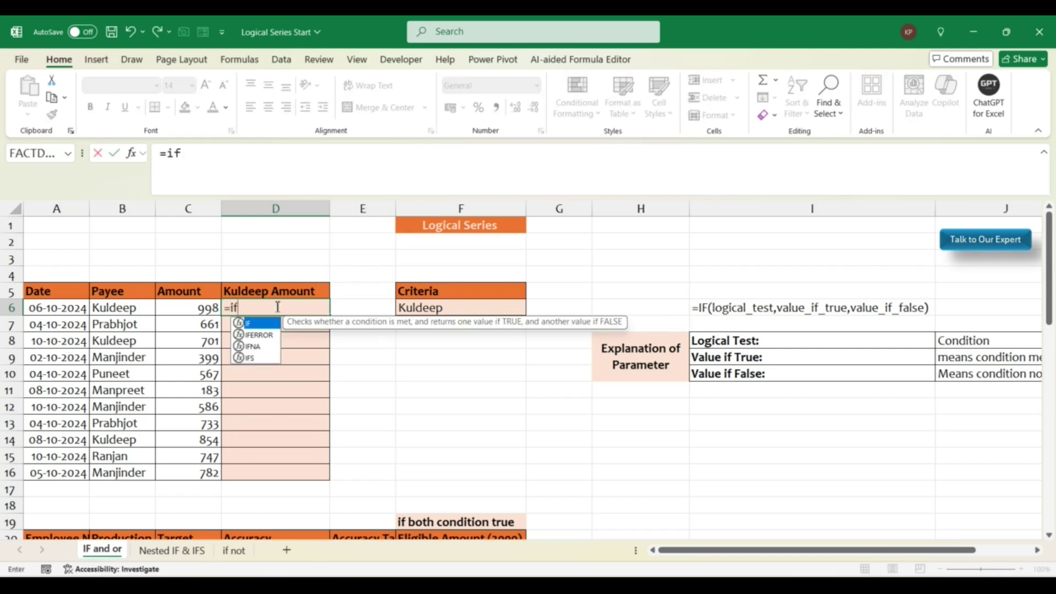
pyautogui.write('(')
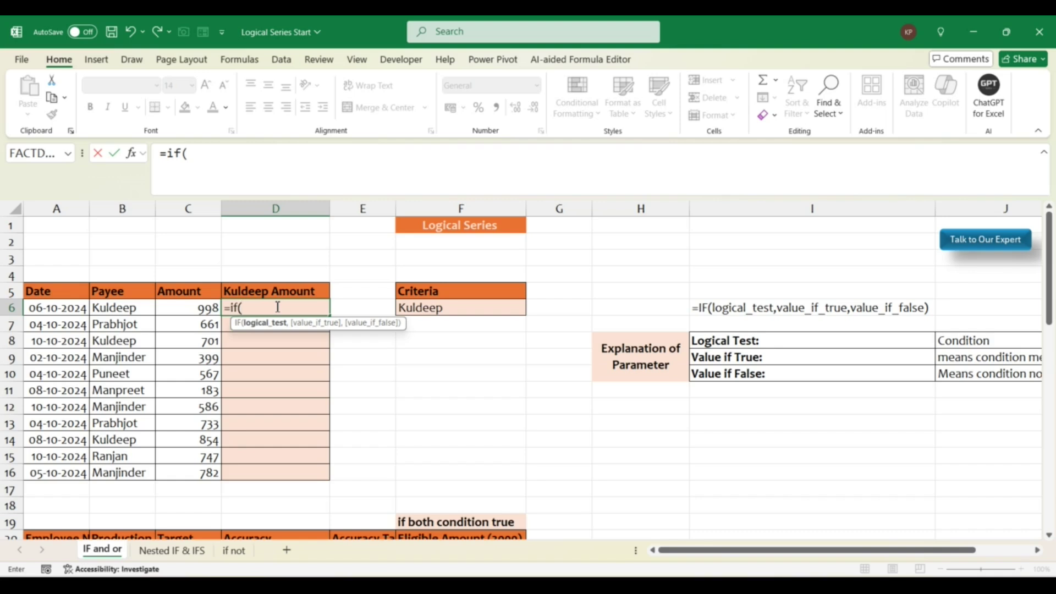
pyautogui.click(133, 310)
pyautogui.write('=')
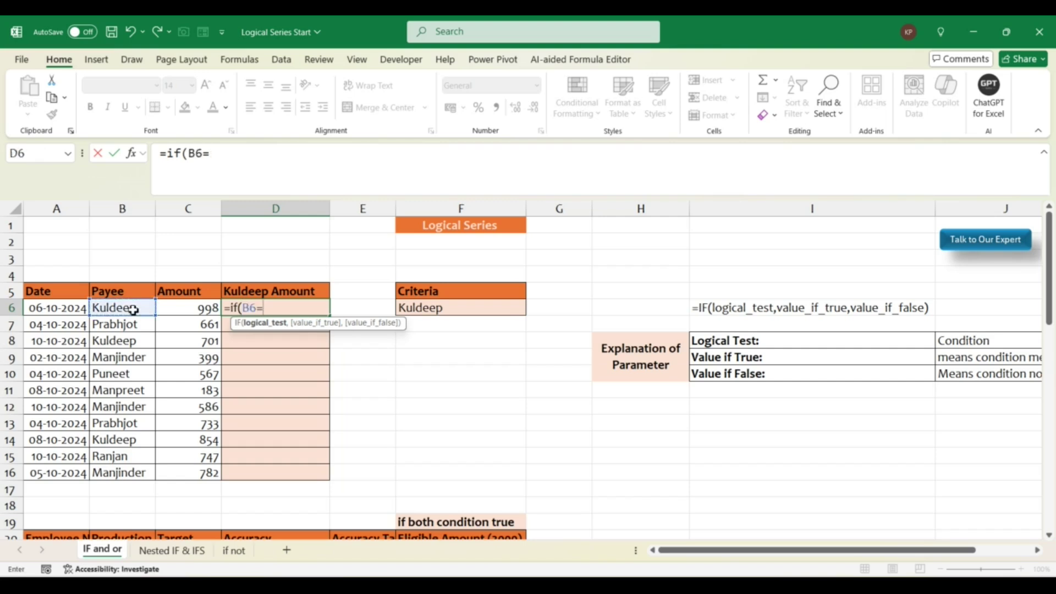
pyautogui.click(427, 311)
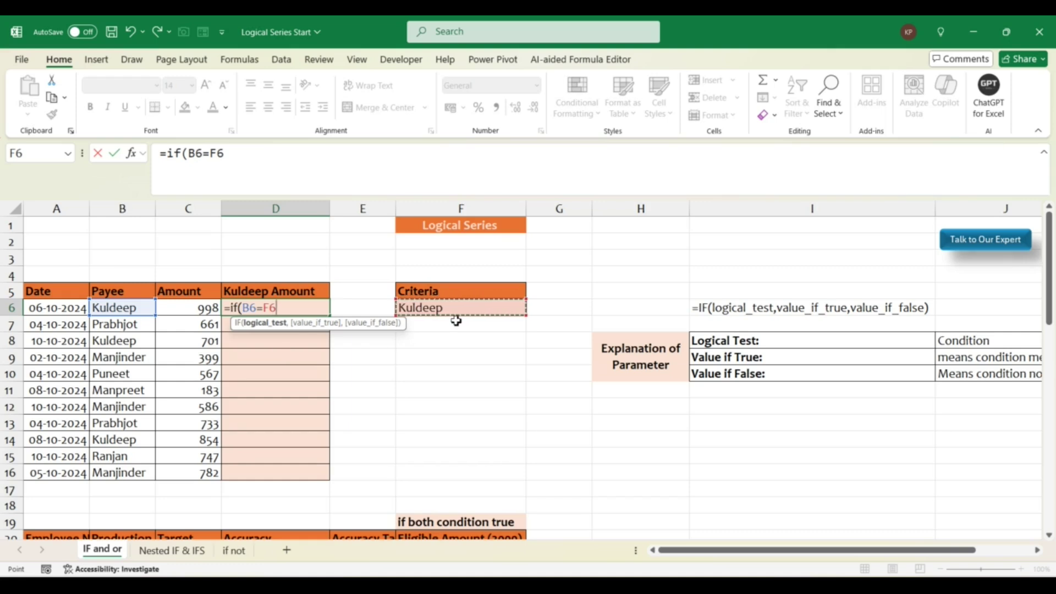
pyautogui.press('F4')
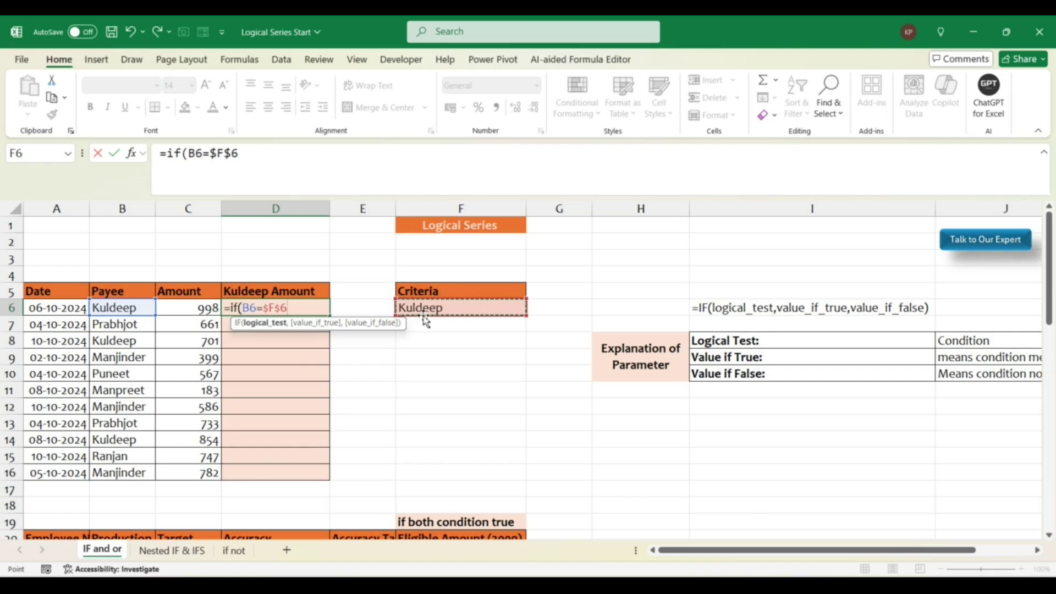
# Step: Complete the D6 IF formula with C6 if true and 0 if false, and fill it down to D16
pyautogui.write(',')
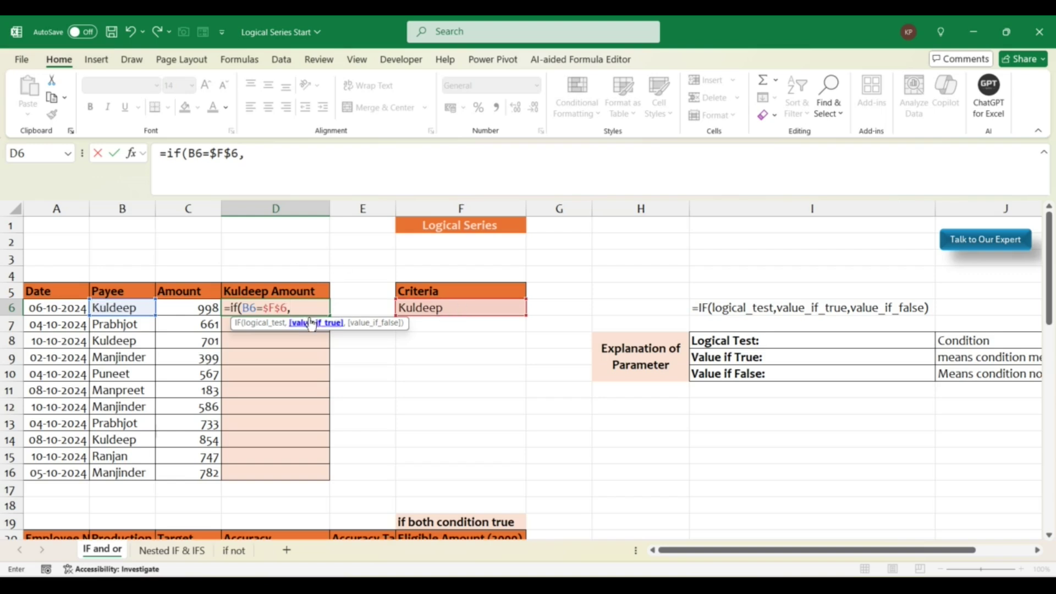
pyautogui.click(206, 307)
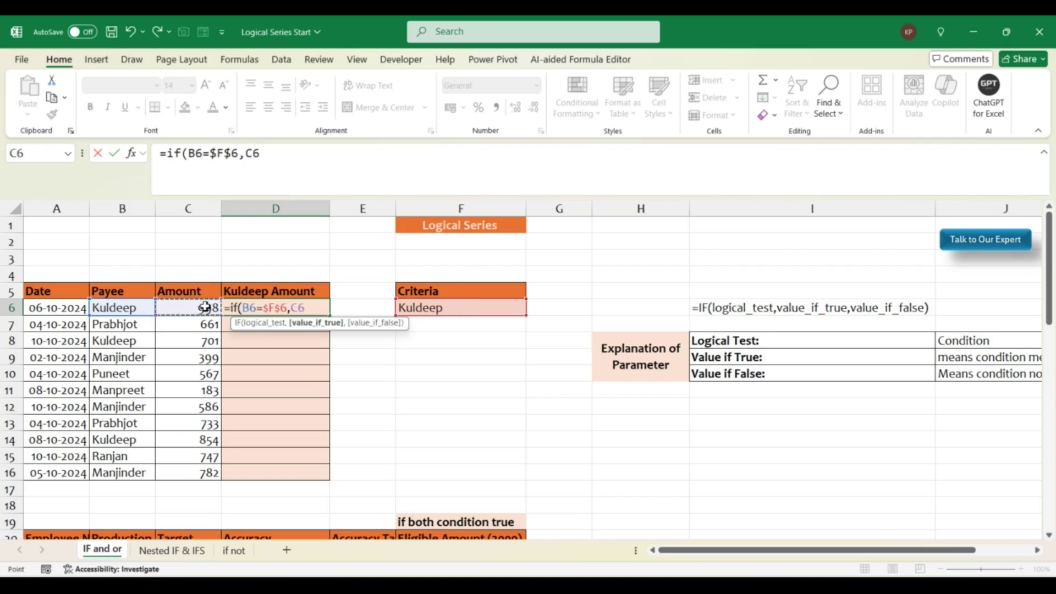
pyautogui.write(',')
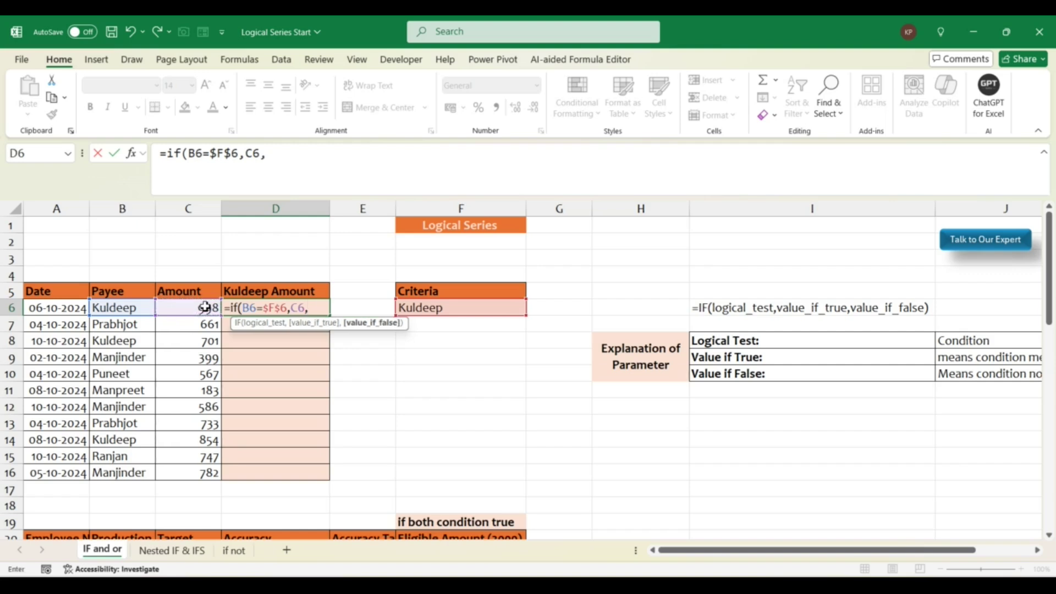
pyautogui.write('0)')
pyautogui.press('Return')
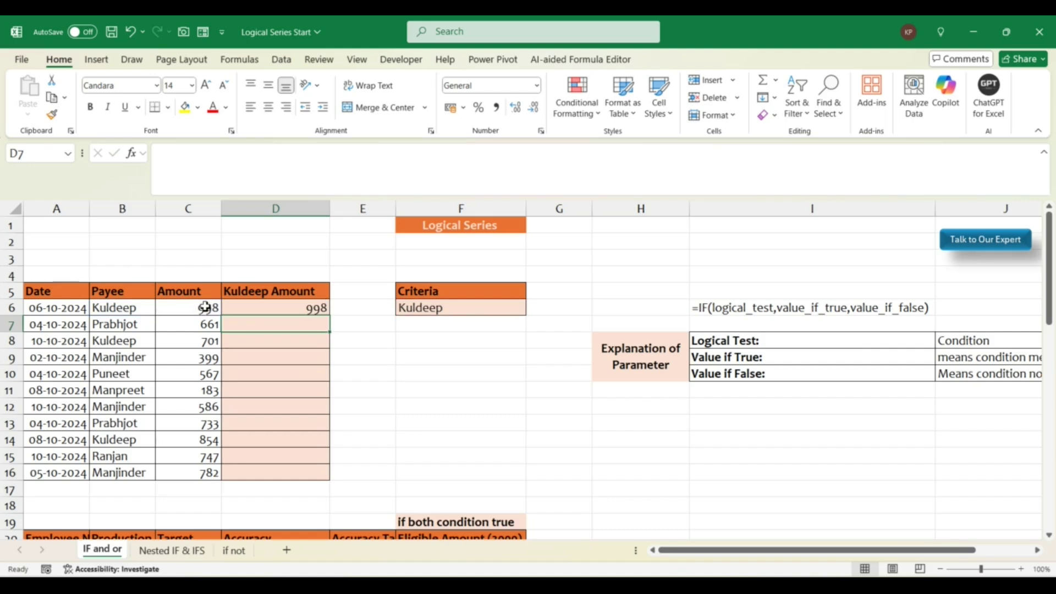
pyautogui.click(308, 307)
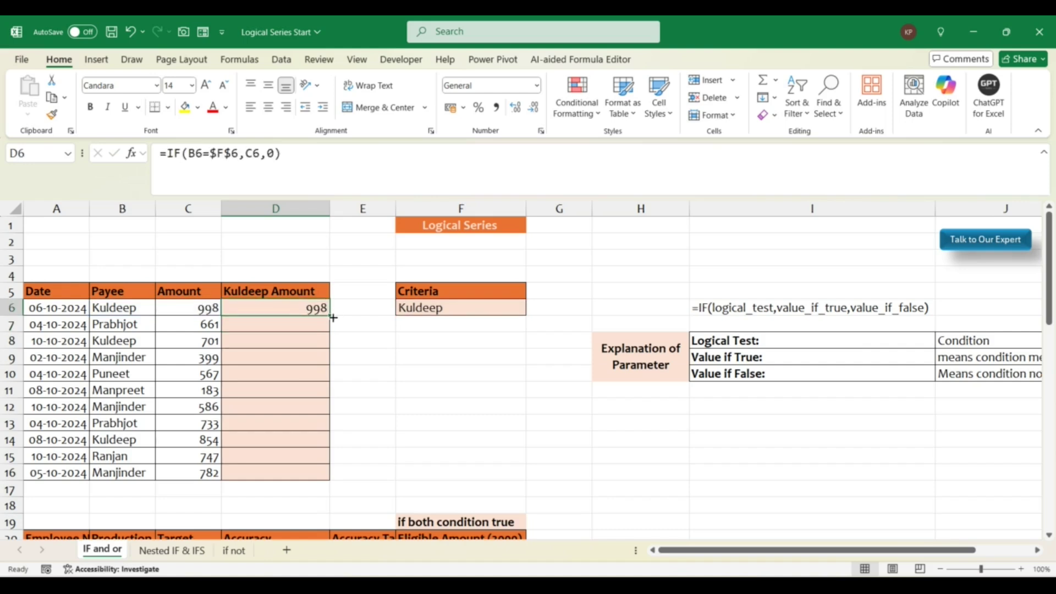
pyautogui.moveTo(332, 317); pyautogui.dragTo(333, 477)
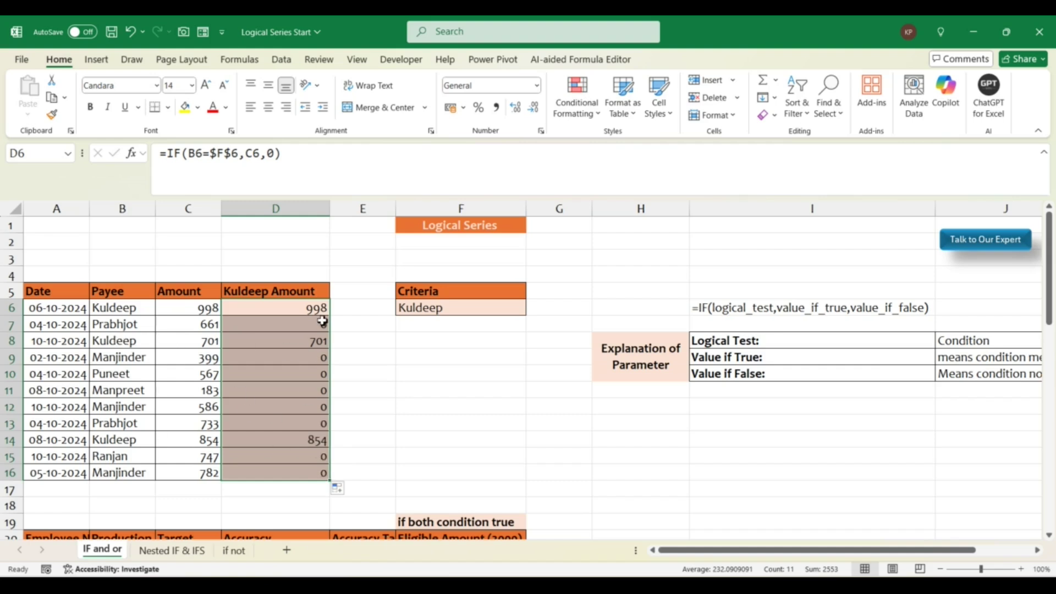
# Step: Change the criteria in F6 to the payee name listed in B7 and check the formula in D6
pyautogui.click(422, 309)
pyautogui.write('P')
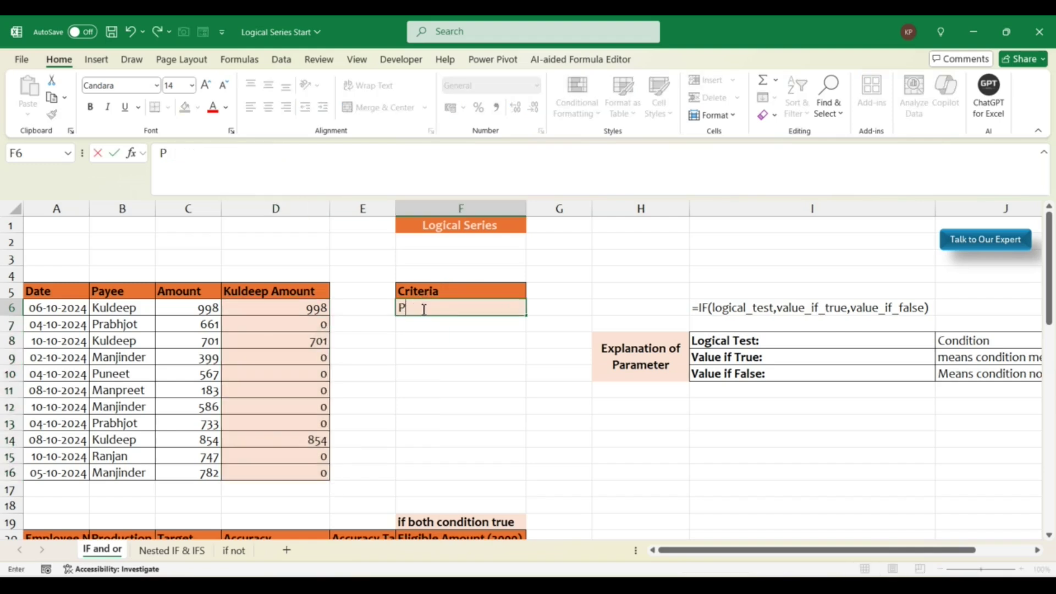
pyautogui.write('rabhjot')
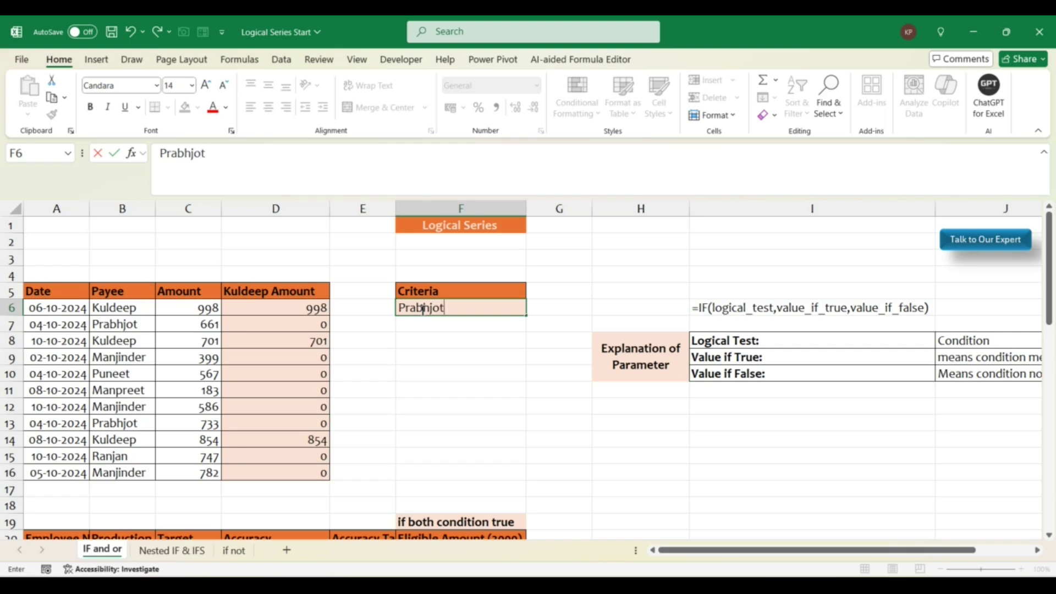
pyautogui.press('Return')
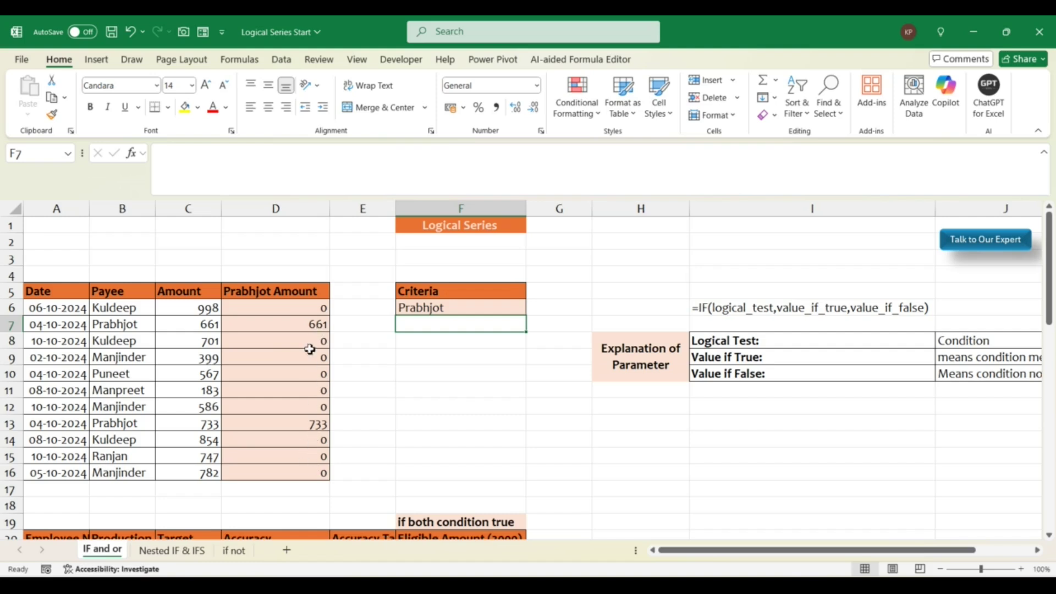
pyautogui.click(304, 311)
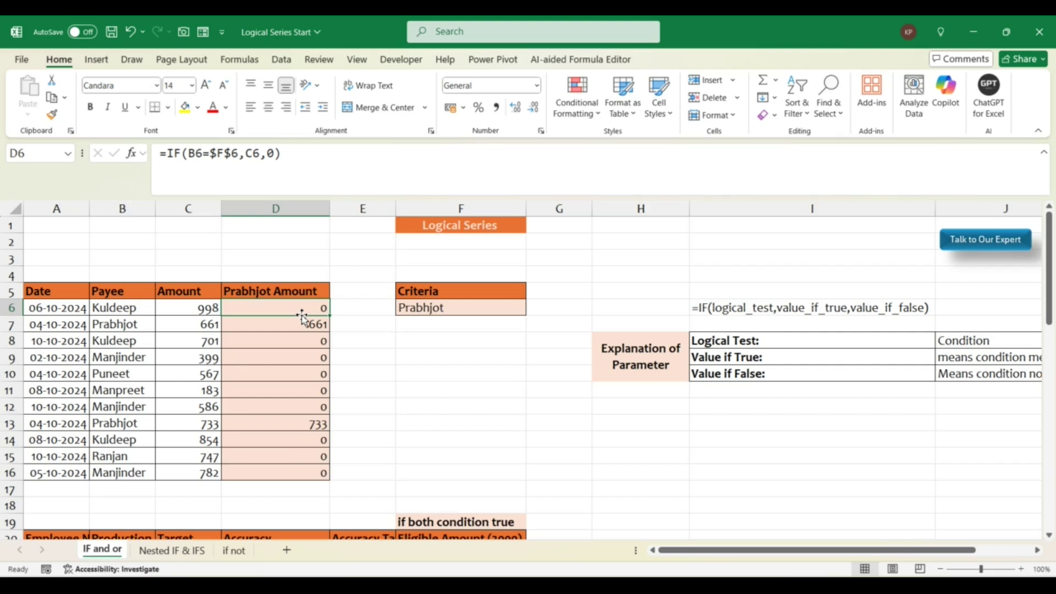
# Step: Examine the employee table's Eligible Amount (3000) column, its both-conditions rule in F19 and the AND syntax in I21
pyautogui.click(442, 382)
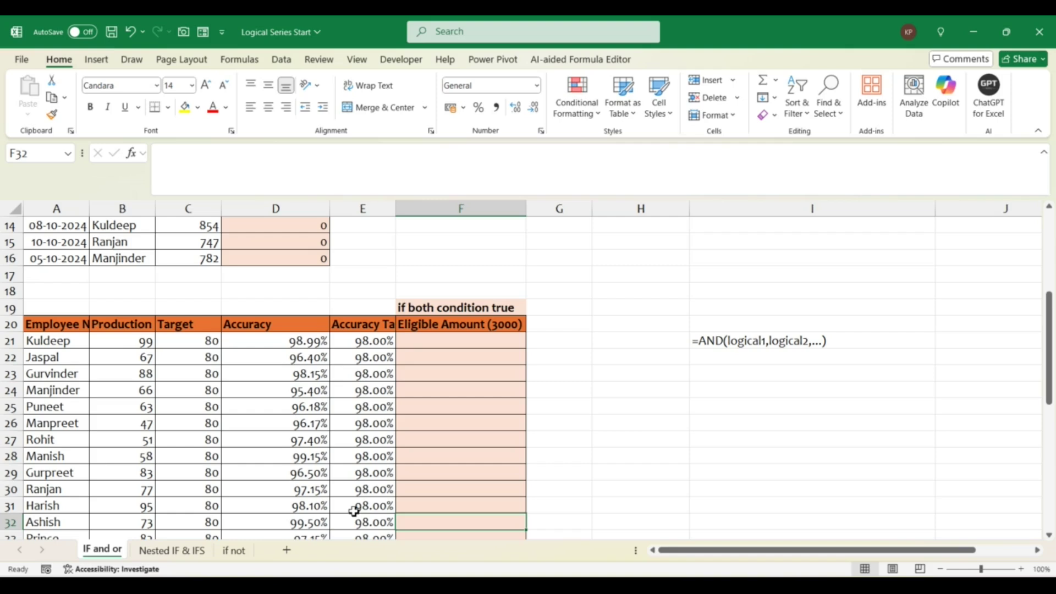
pyautogui.click(421, 326)
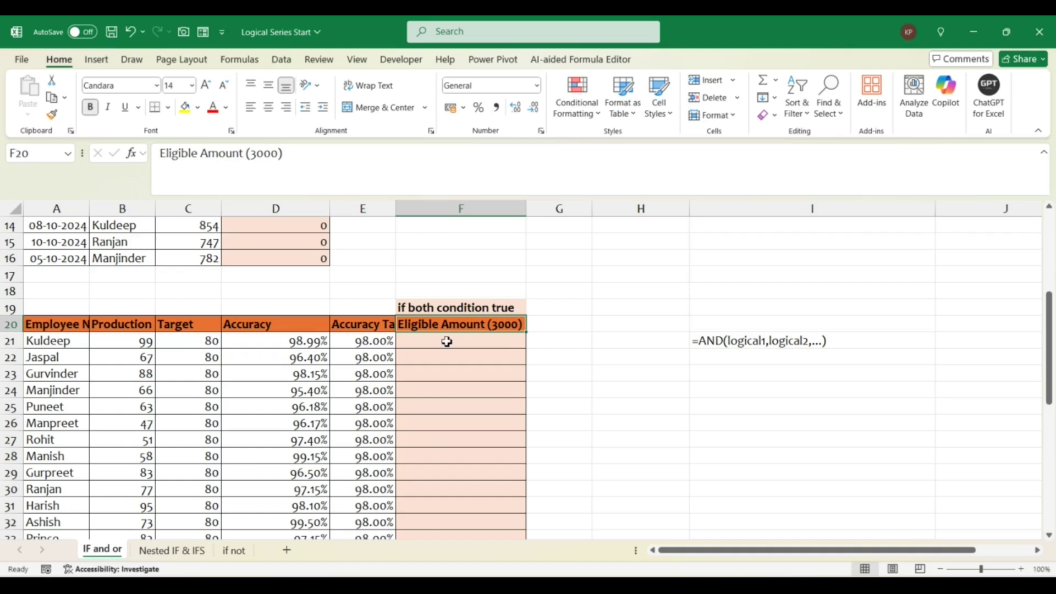
pyautogui.click(418, 307)
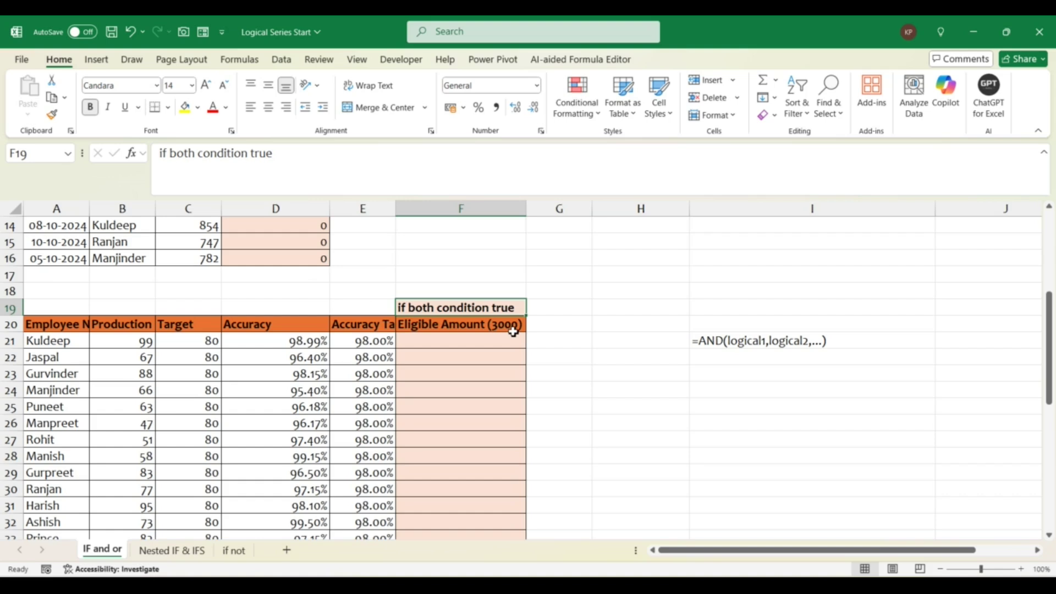
pyautogui.click(483, 345)
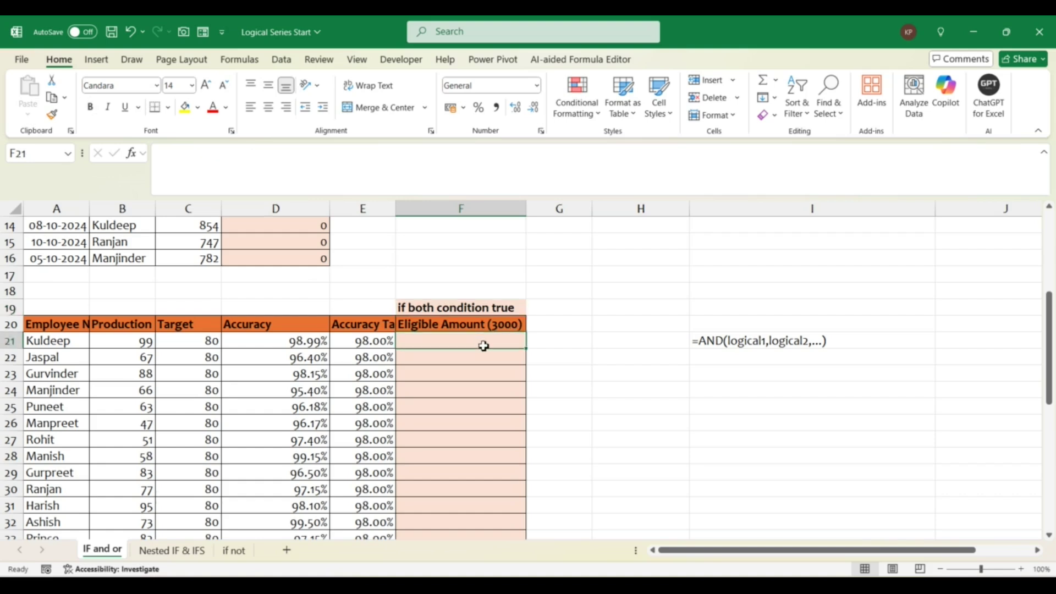
pyautogui.click(457, 312)
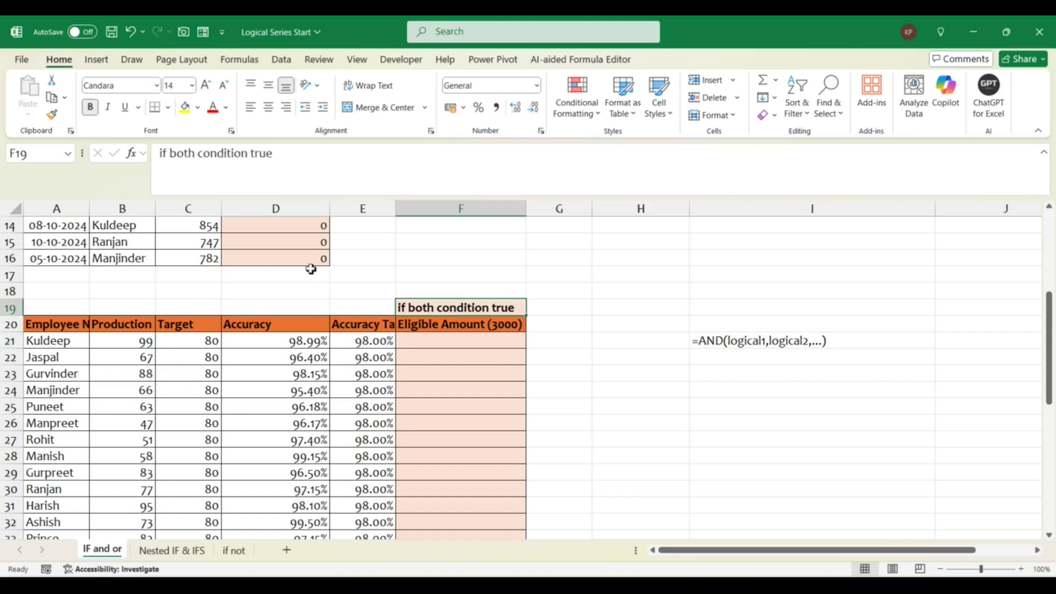
pyautogui.click(509, 345)
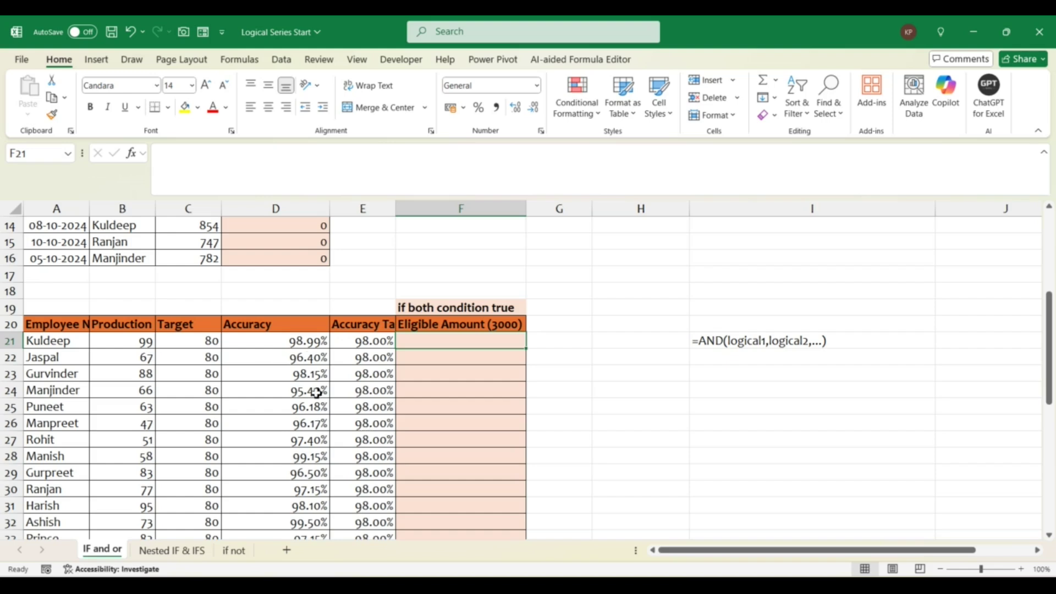
pyautogui.click(721, 342)
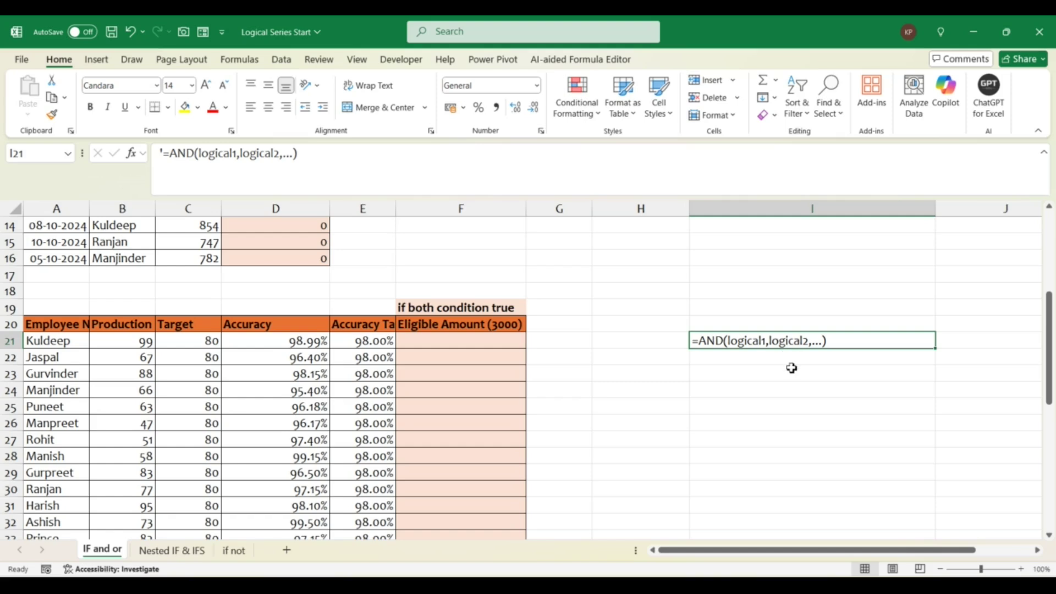
# Step: Start an AND formula in F21 whose first condition tests whether B21 is greater than C21
pyautogui.click(486, 339)
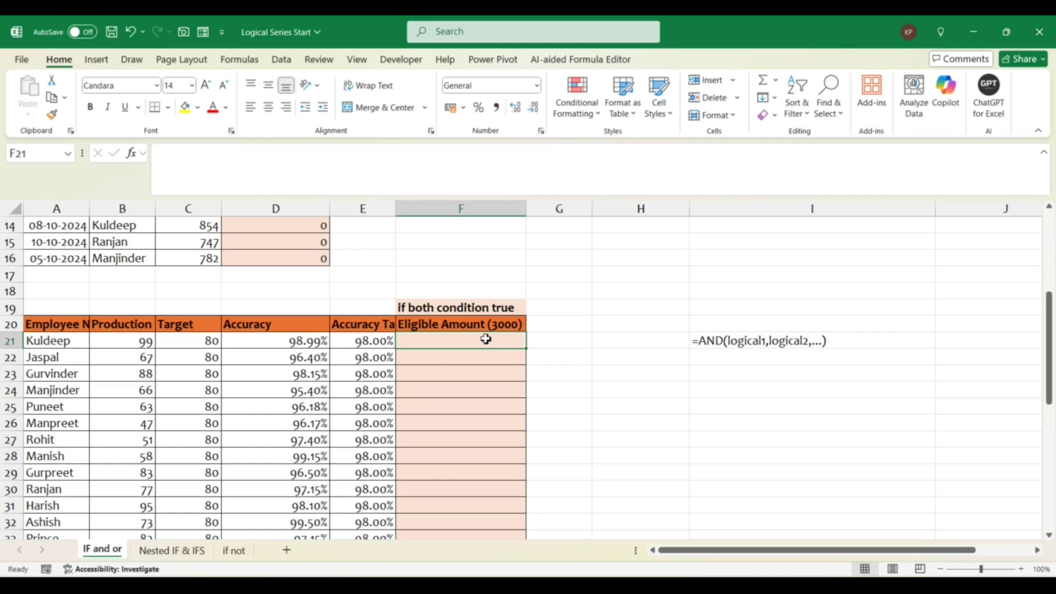
pyautogui.write('=and')
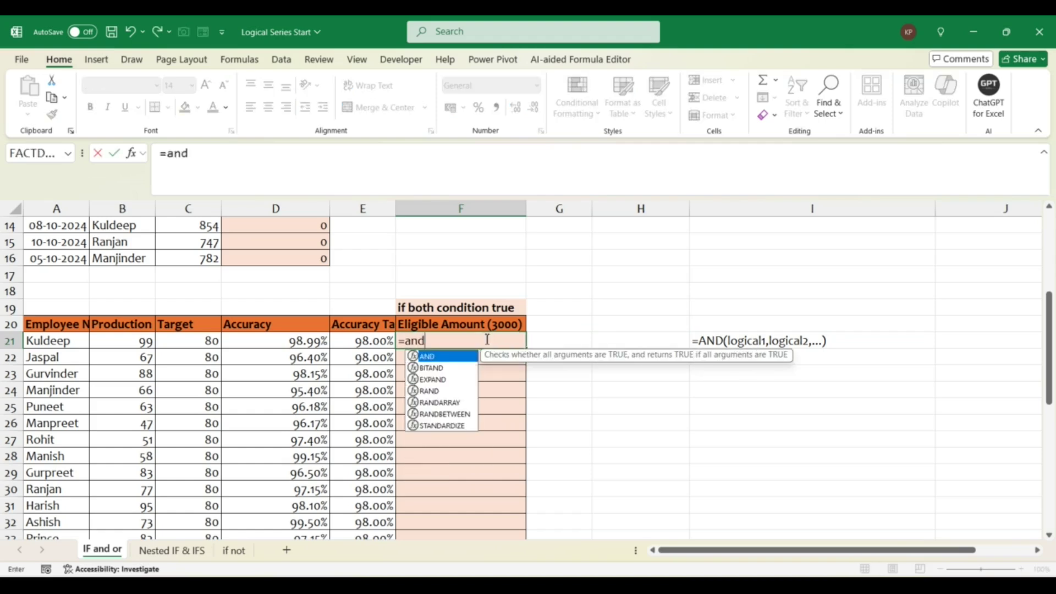
pyautogui.write('(')
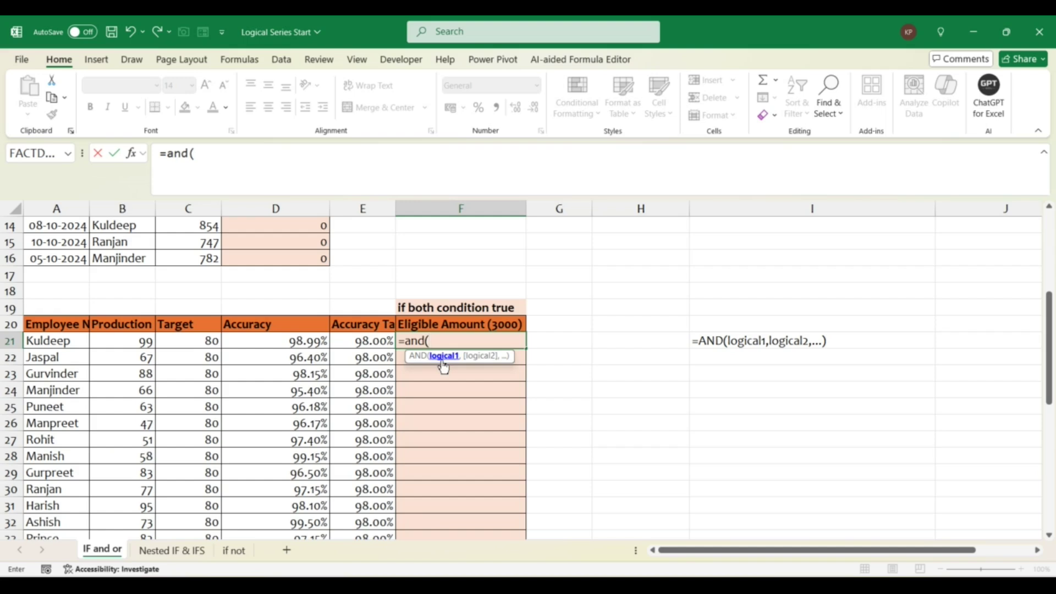
pyautogui.click(133, 344)
pyautogui.write('>')
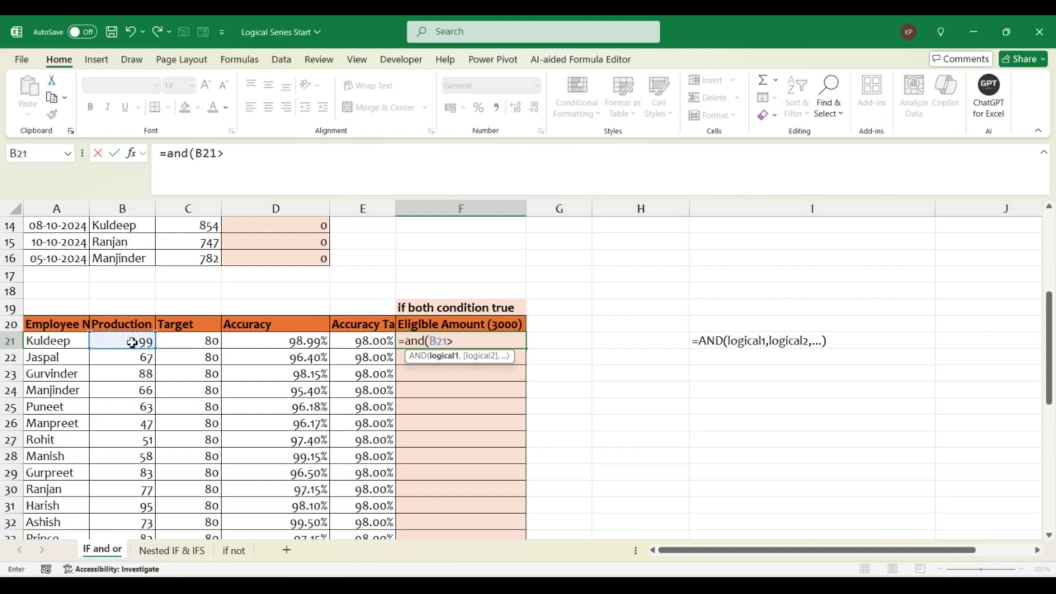
pyautogui.click(187, 340)
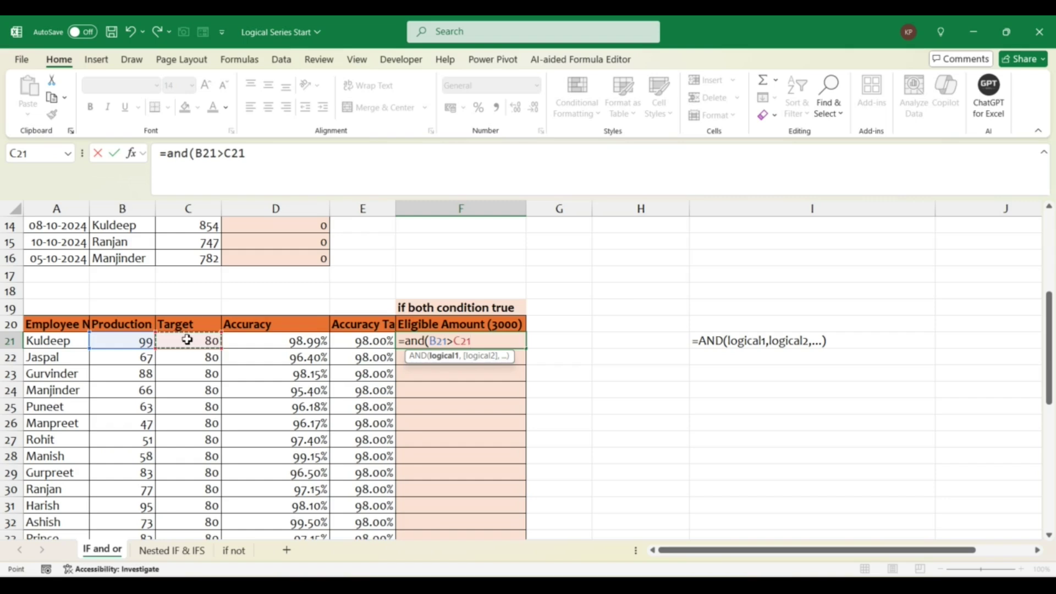
pyautogui.write(',')
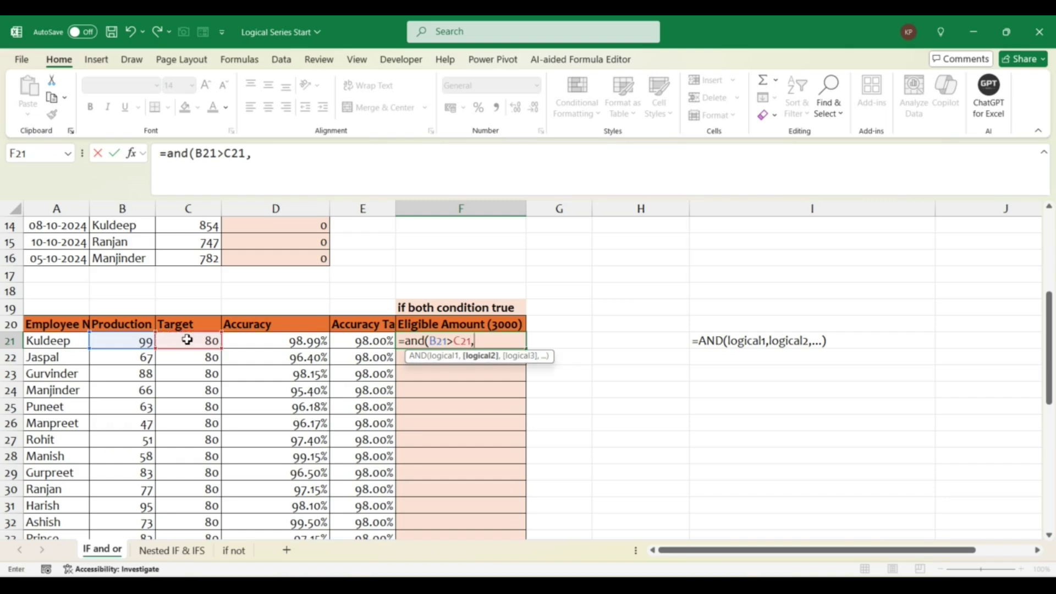
# Step: Complete the F21 AND formula with the condition D21>=E21 and fill it down to F34
pyautogui.click(287, 344)
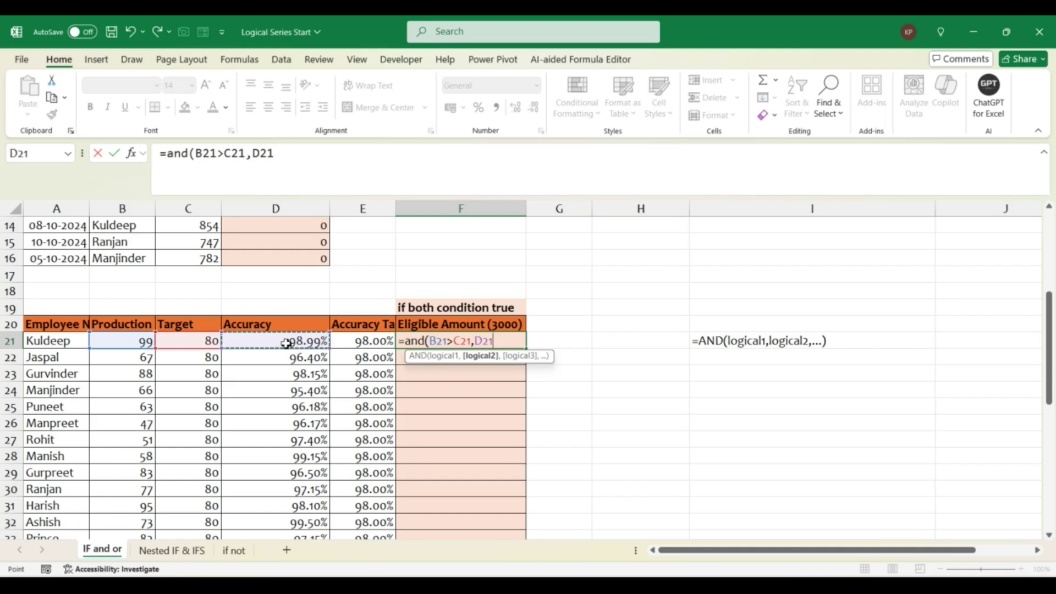
pyautogui.write('>=')
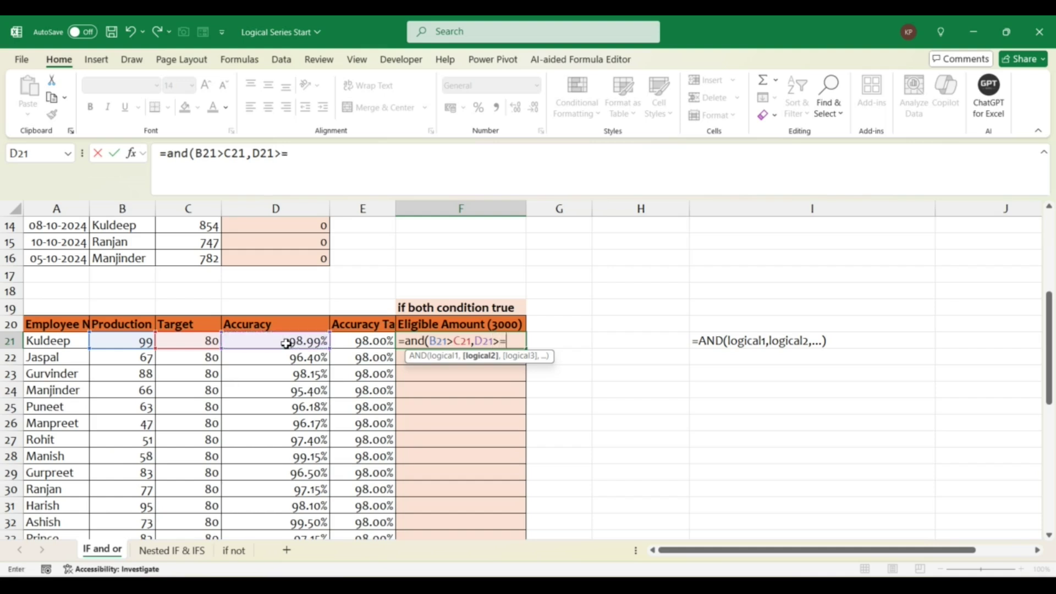
pyautogui.click(371, 341)
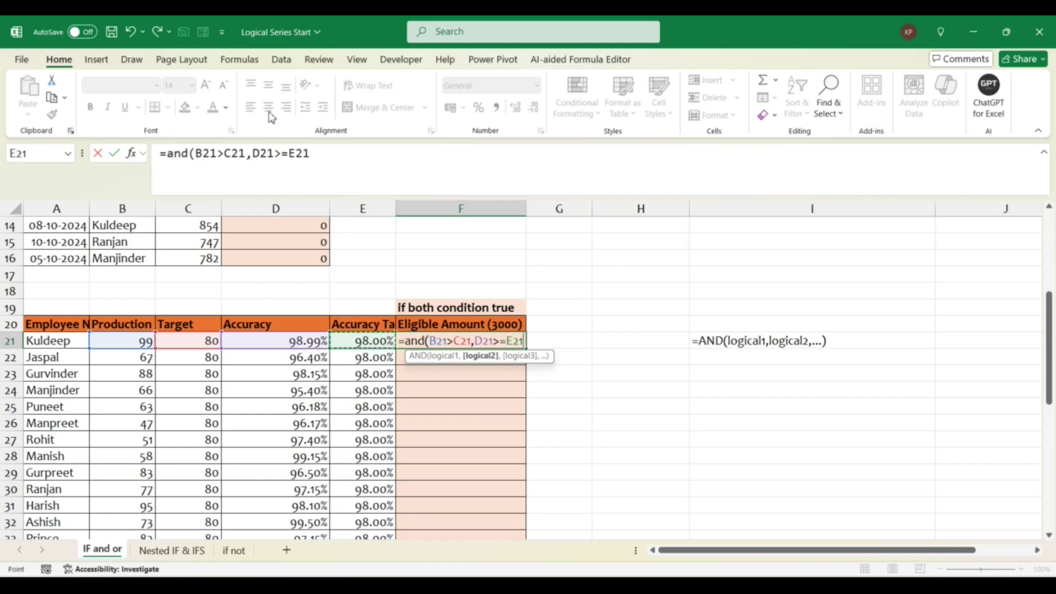
pyautogui.write(')')
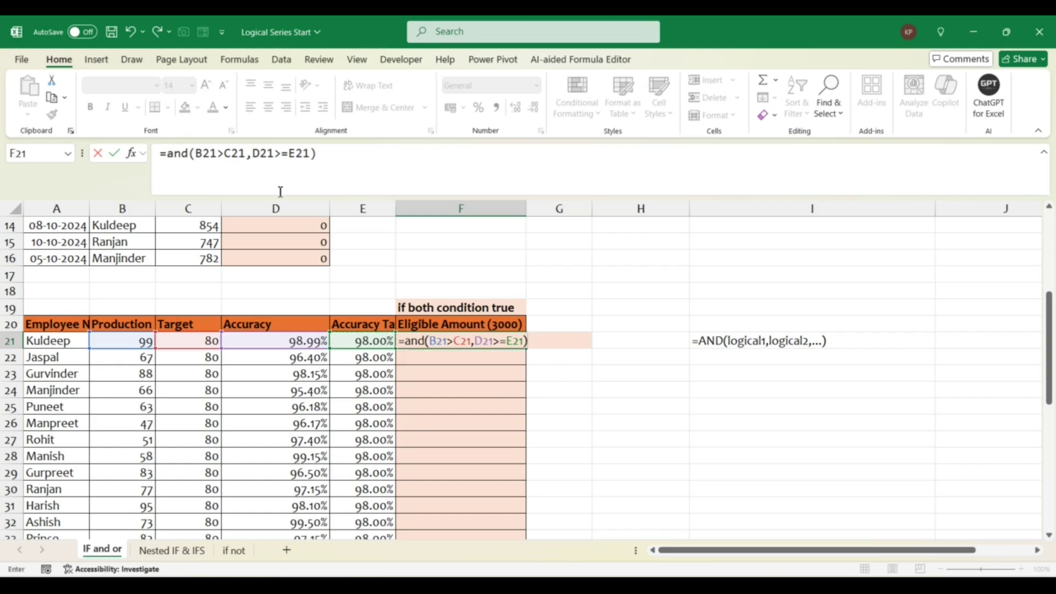
pyautogui.hotkey('ctrl', 'Return')
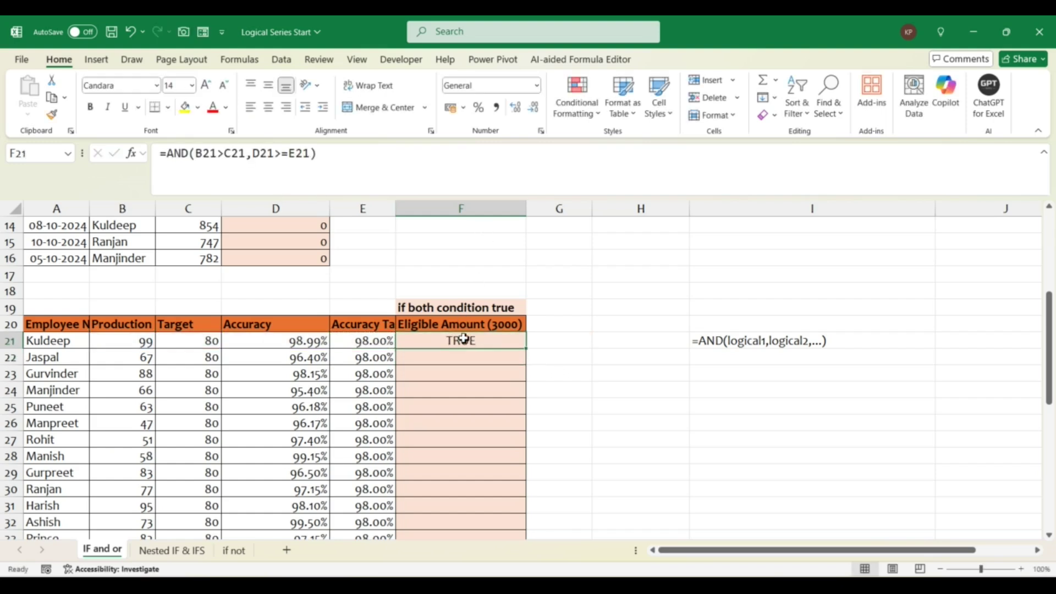
pyautogui.doubleClick(529, 351)
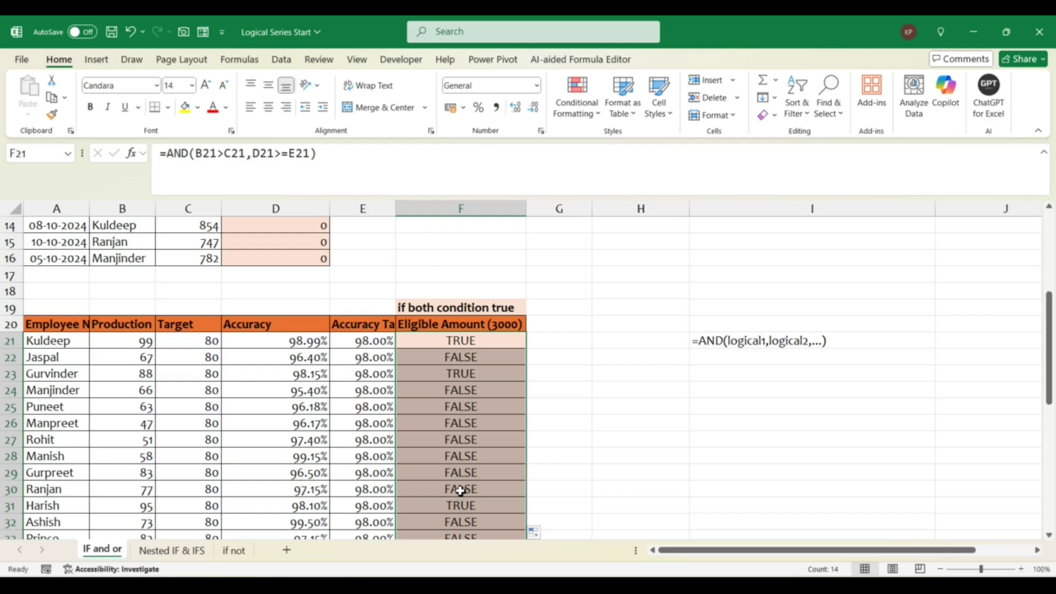
pyautogui.click(456, 355)
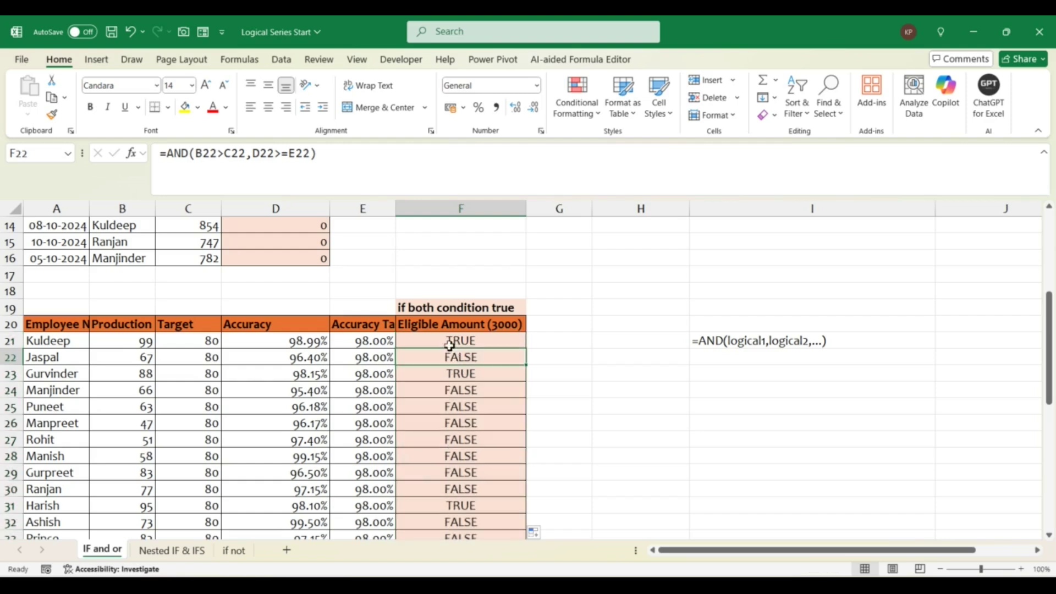
# Step: Wrap the AND formula in F21 in an IF function so that it serves as the logical test
pyautogui.click(446, 344)
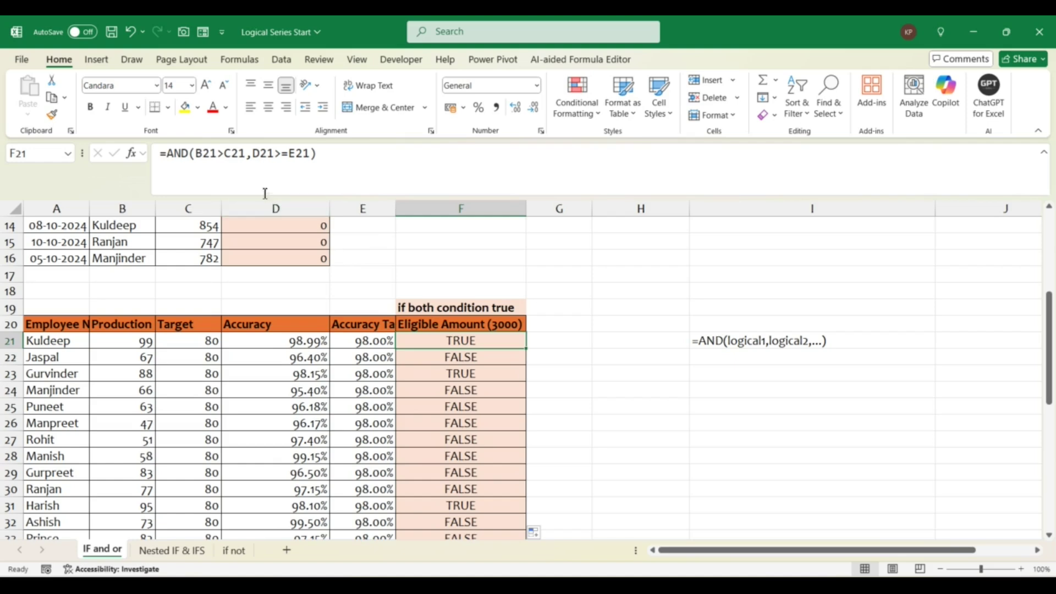
pyautogui.click(170, 158)
pyautogui.write('if')
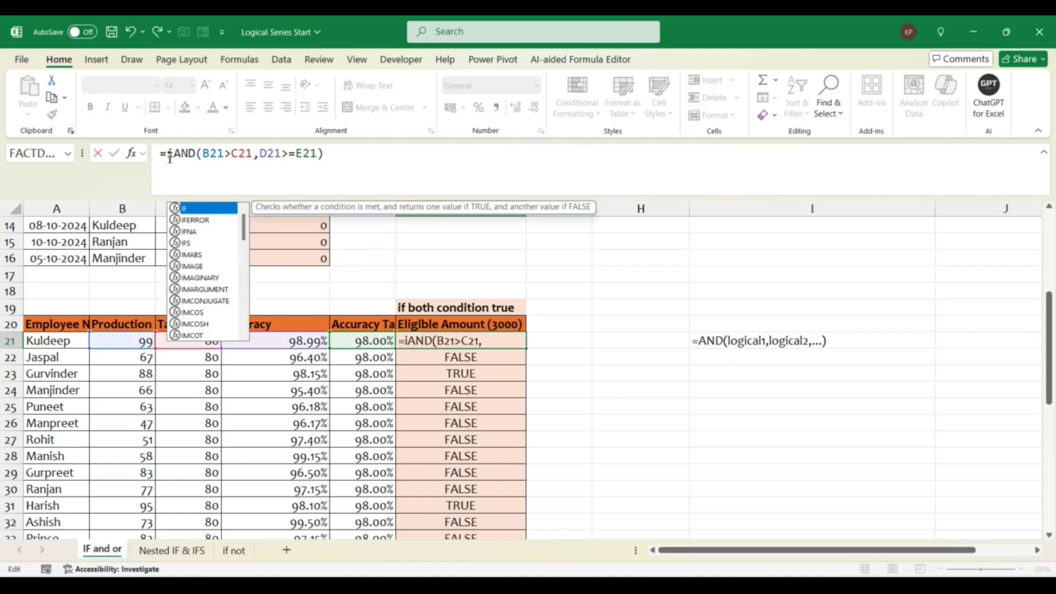
pyautogui.press('Tab')
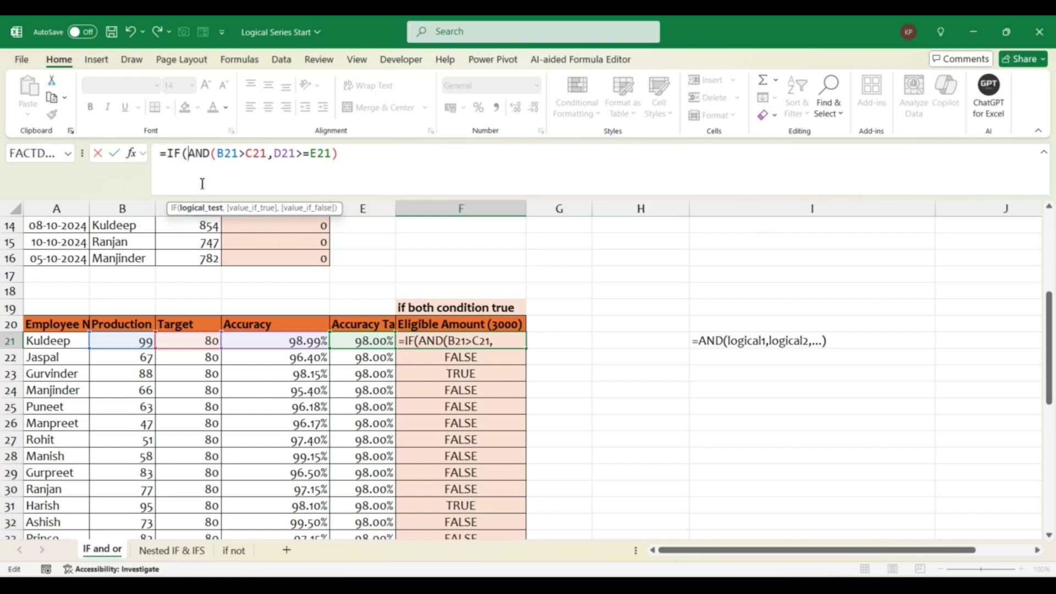
pyautogui.moveTo(189, 153); pyautogui.dragTo(339, 153)
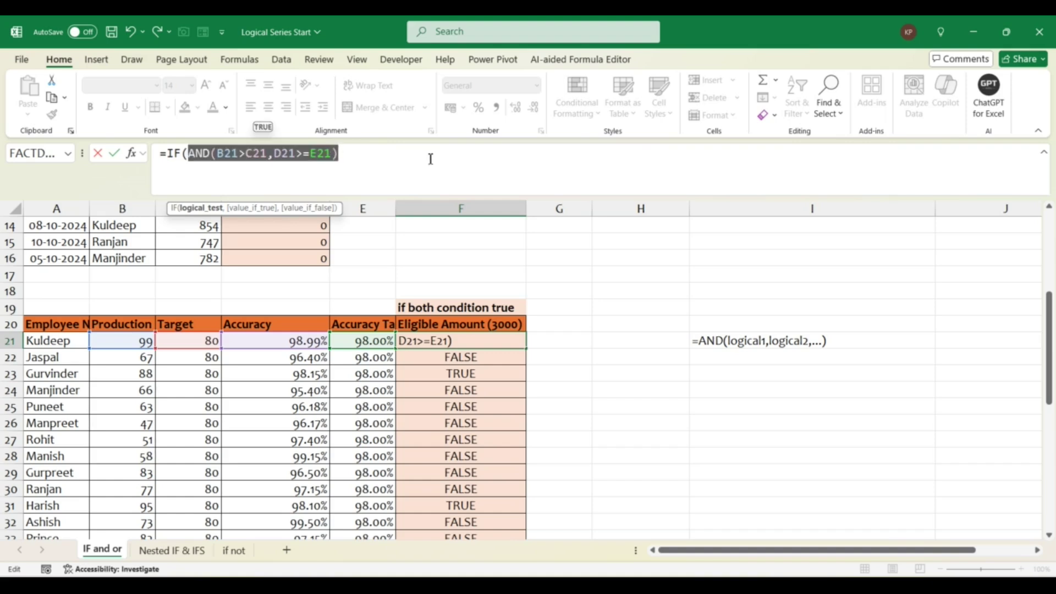
pyautogui.click(357, 161)
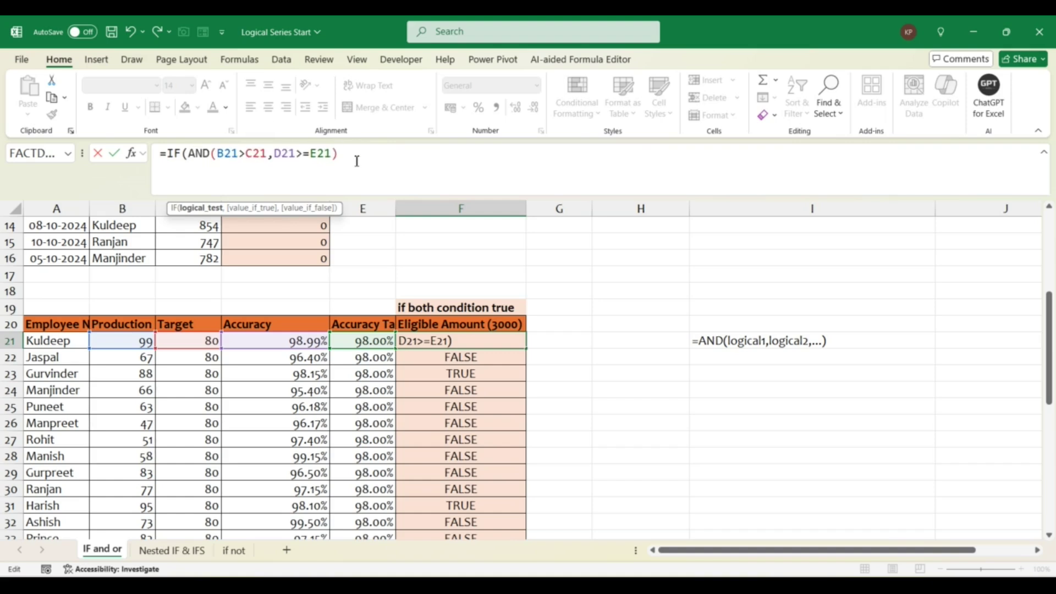
# Step: Complete the F21 IF formula with 3000 if true and "Not Eligible" if false, and fill it down to F34
pyautogui.write(',')
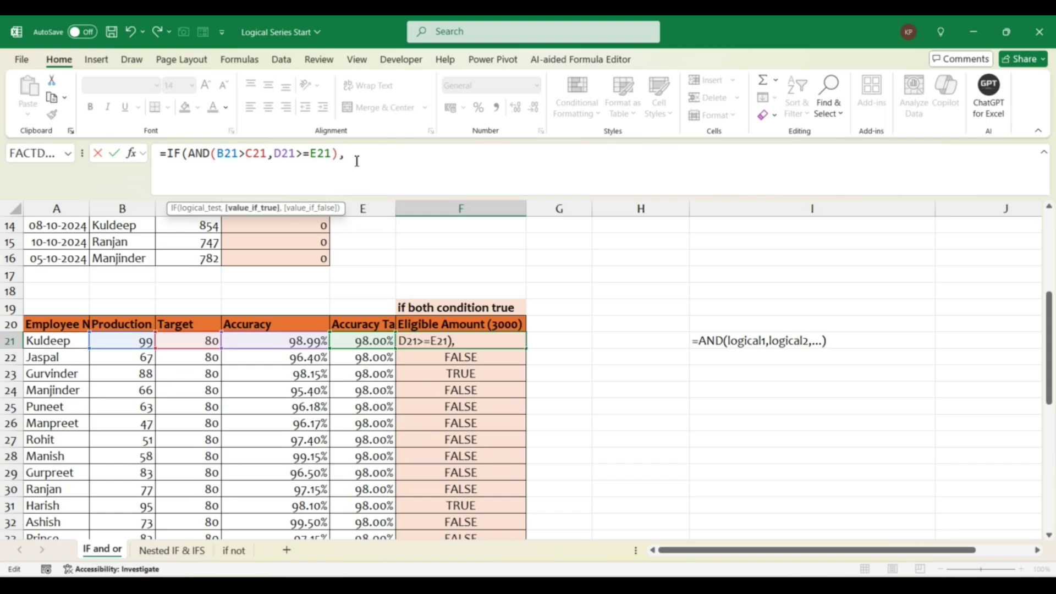
pyautogui.write('3000,"')
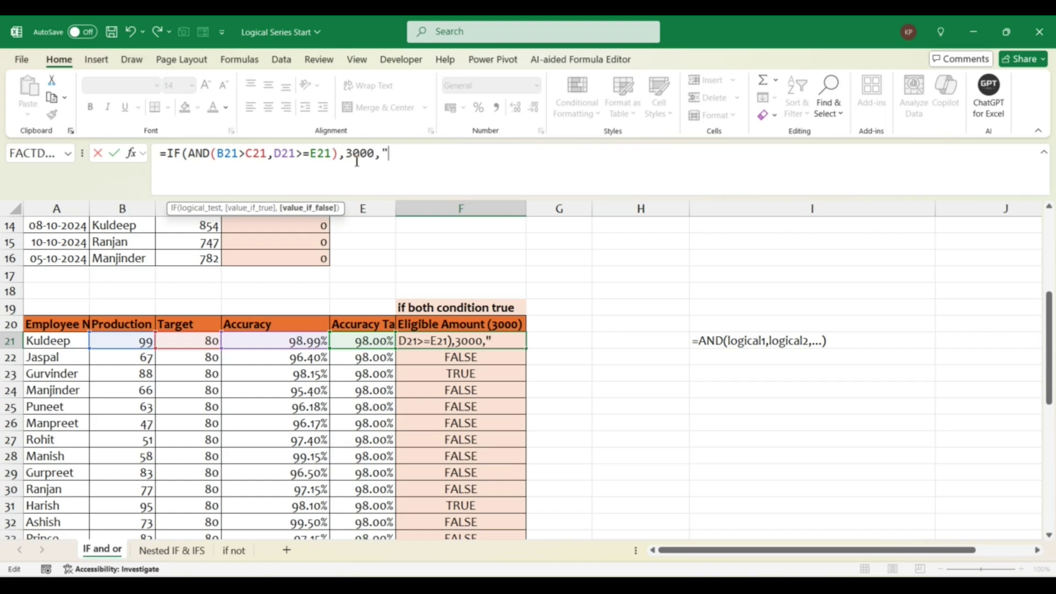
pyautogui.write('Not Eligible"')
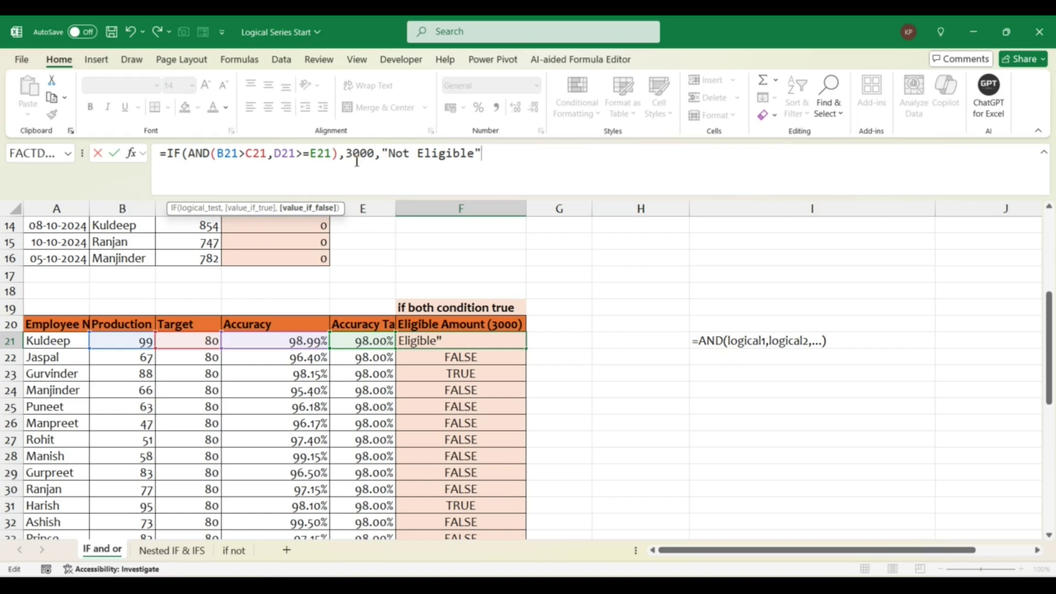
pyautogui.write(')')
pyautogui.press('Return')
pyautogui.press('Up')
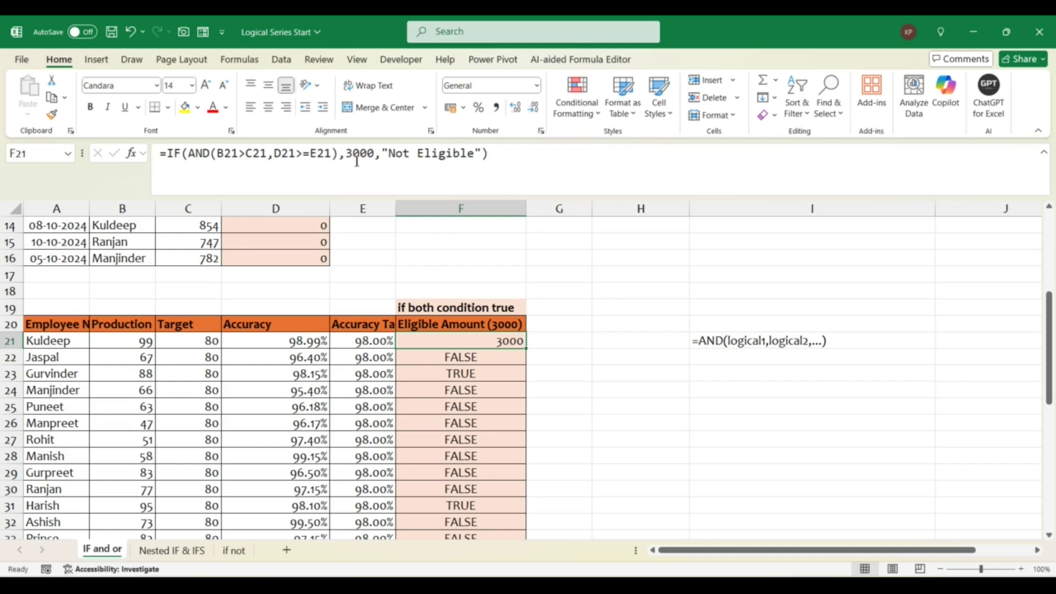
pyautogui.doubleClick(529, 351)
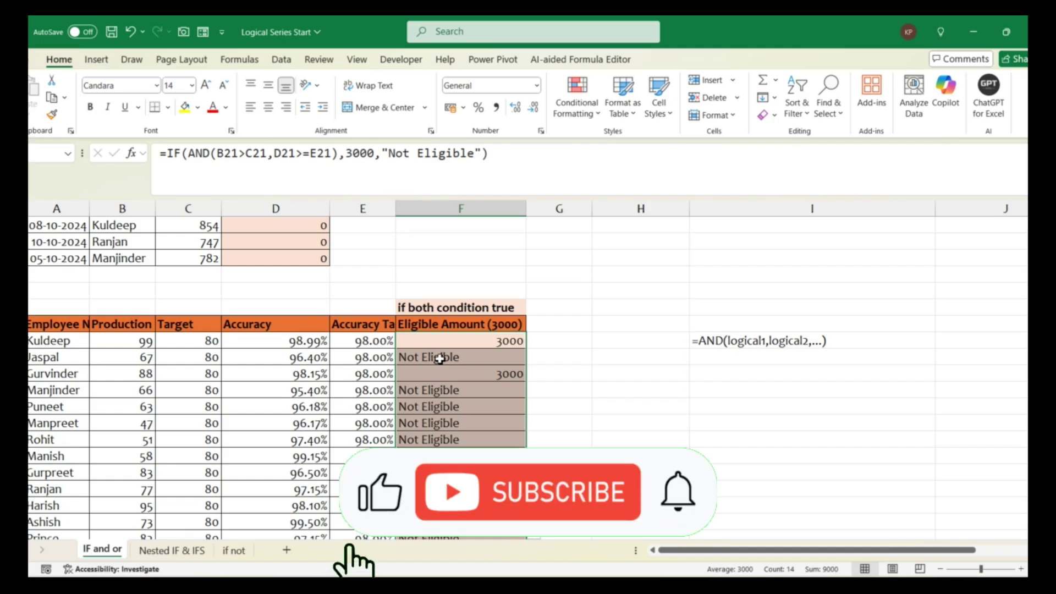
# Step: Check the formula in F23, then examine the Eligible Amount (1500) table, its any-condition rule in F37 and the OR syntax in I38
pyautogui.click(507, 379)
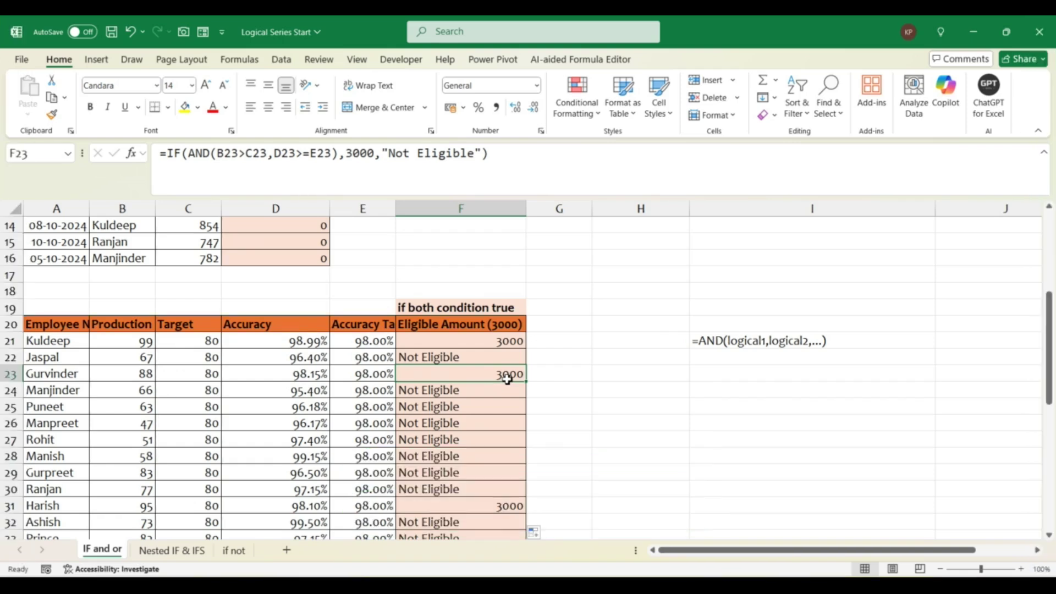
pyautogui.press('Down')
pyautogui.press('Down')
pyautogui.press('Down')
pyautogui.press('Down')
pyautogui.press('Down')
pyautogui.press('Down')
pyautogui.press('Down')
pyautogui.press('Down')
pyautogui.press('Down')
pyautogui.press('Down')
pyautogui.press('Down')
pyautogui.press('Down')
pyautogui.press('Down')
pyautogui.press('Down')
pyautogui.press('Down')
pyautogui.press('Down')
pyautogui.press('Down')
pyautogui.press('Down')
pyautogui.press('Down')
pyautogui.press('Down')
pyautogui.press('Down')
pyautogui.press('Down')
pyautogui.press('Down')
pyautogui.press('Down')
pyautogui.press('Down')
pyautogui.press('Down')
pyautogui.press('Down')
pyautogui.press('Down')
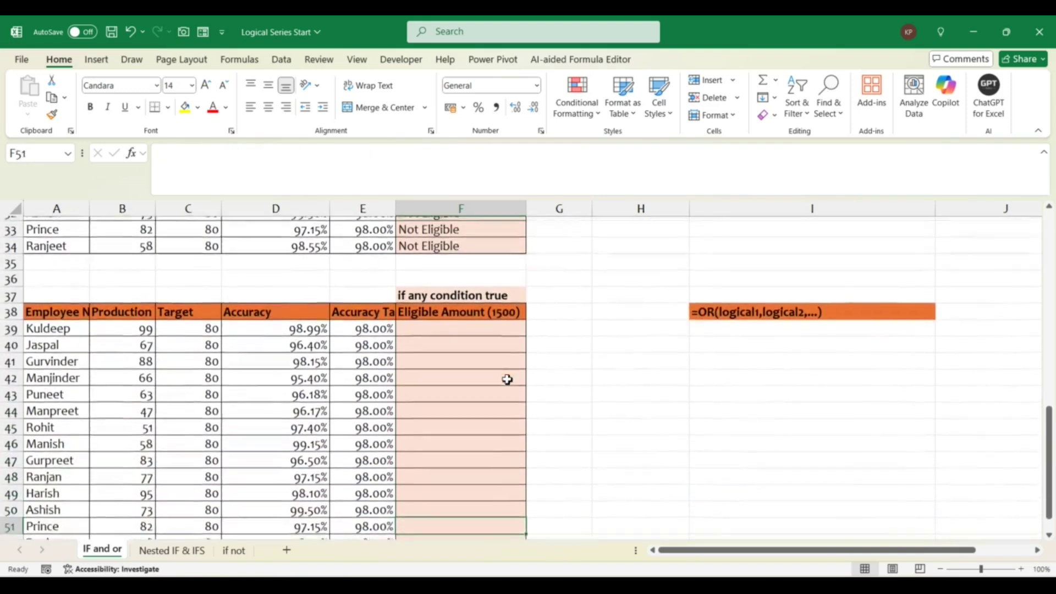
pyautogui.press('Down')
pyautogui.press('Down')
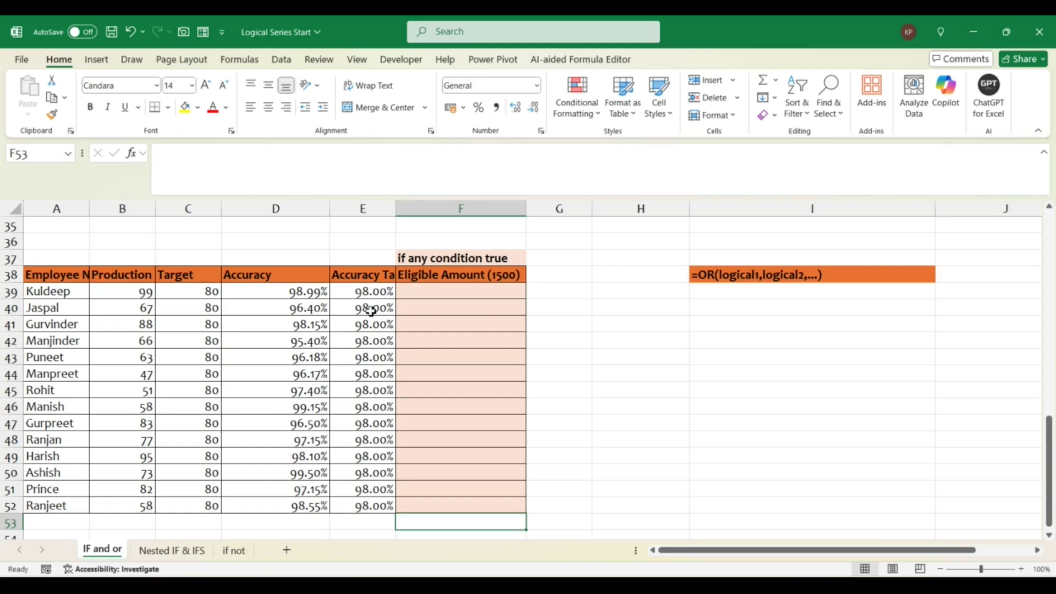
# Step: Start an OR formula in F39 whose first condition tests whether B39 is greater than C39
pyautogui.click(481, 294)
pyautogui.write('=or')
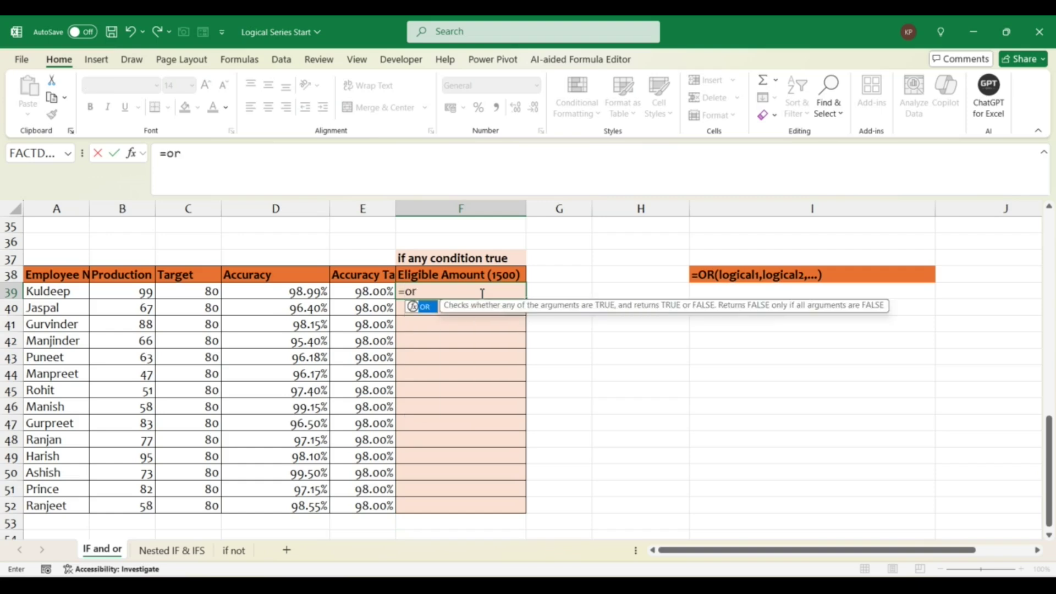
pyautogui.press('Tab')
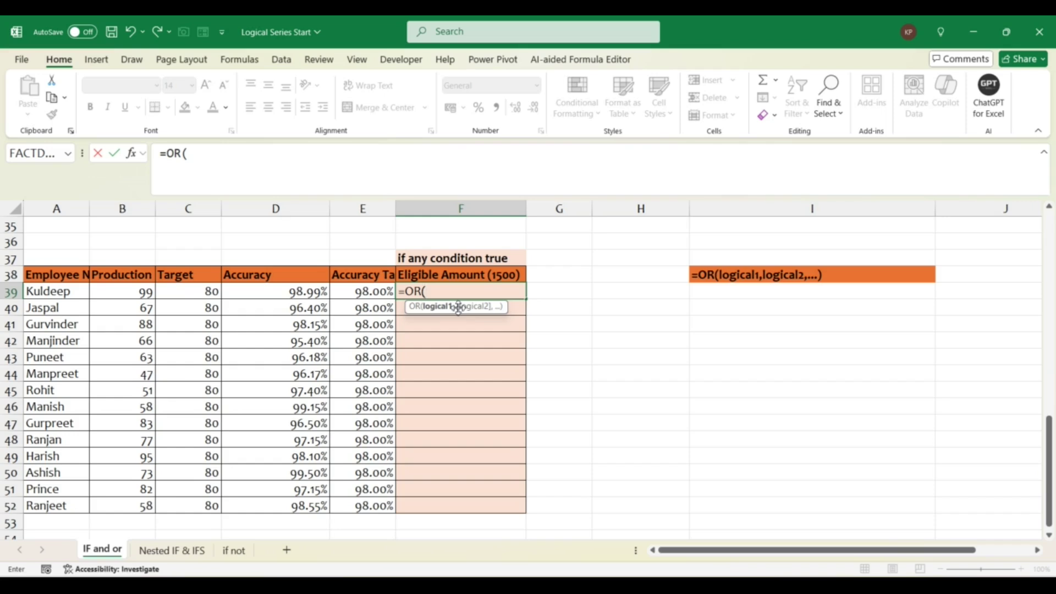
pyautogui.click(142, 295)
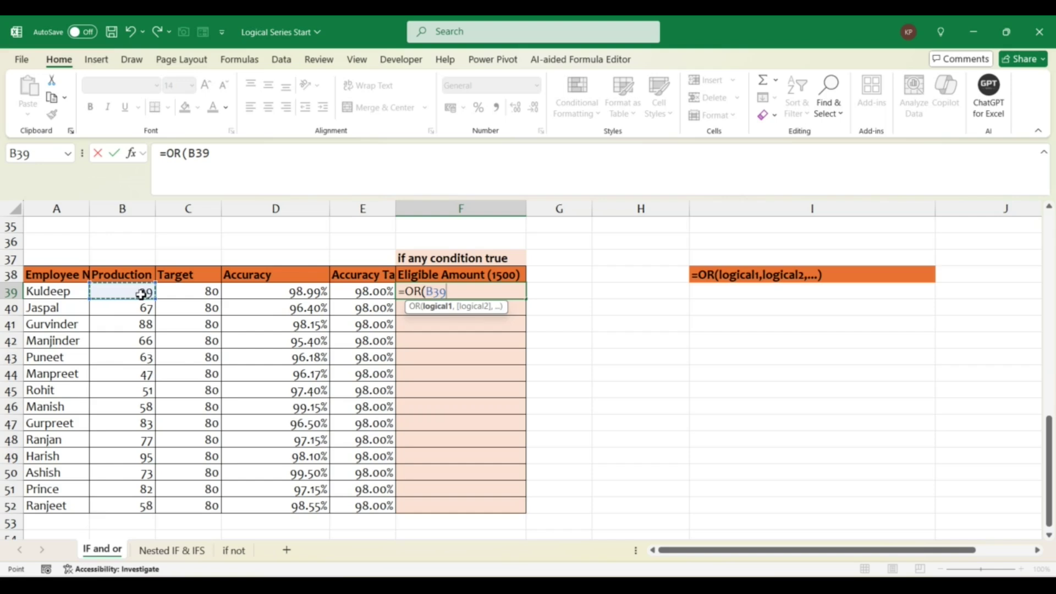
pyautogui.write('>')
pyautogui.click(201, 287)
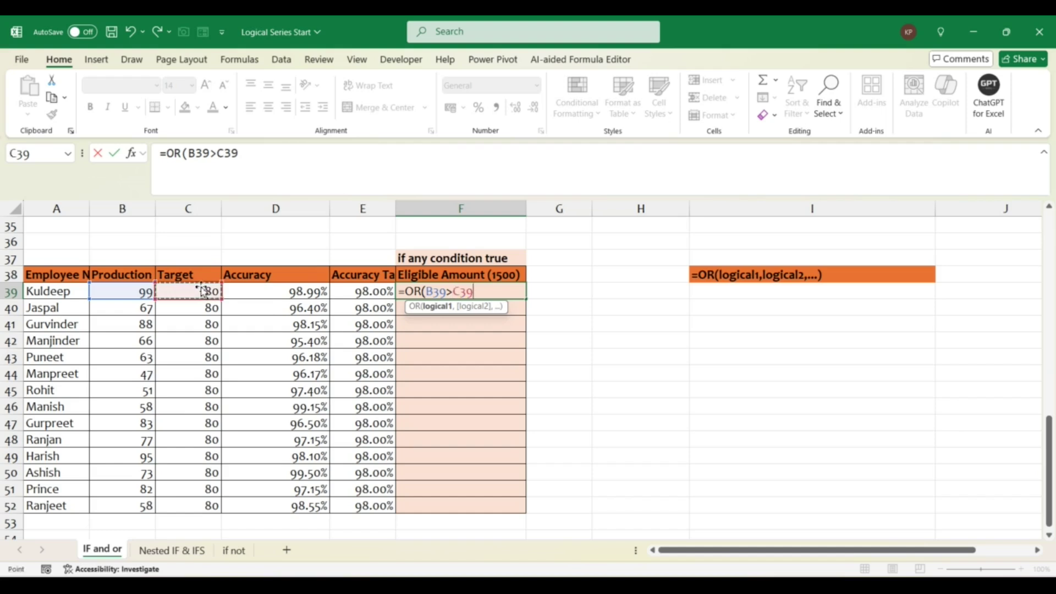
pyautogui.write(',')
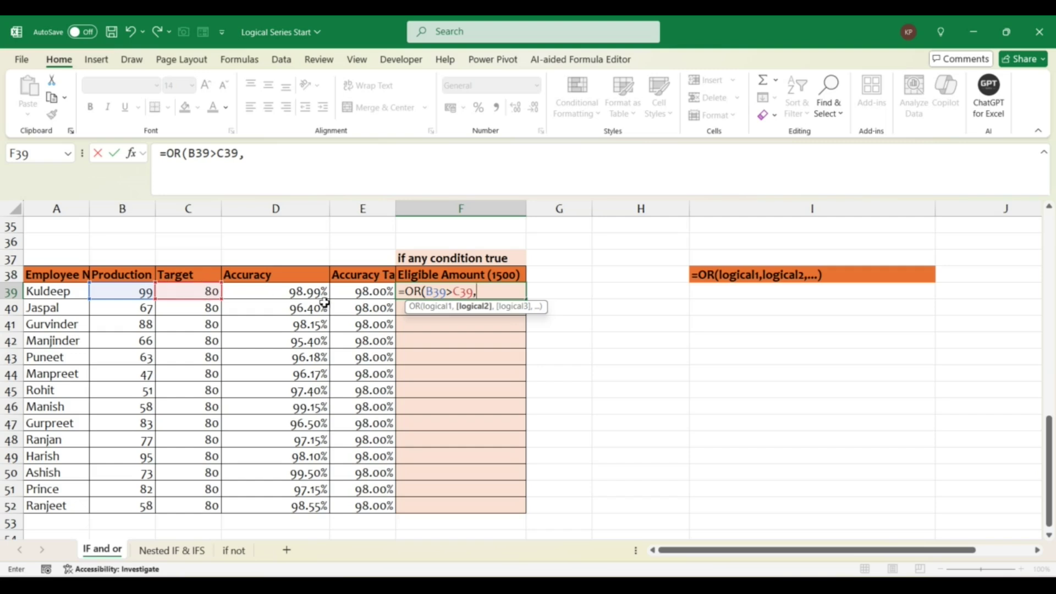
# Step: Add D39>=E39 as the second condition of the F39 OR formula and close its parenthesis
pyautogui.click(293, 296)
pyautogui.write('>=')
pyautogui.click(373, 292)
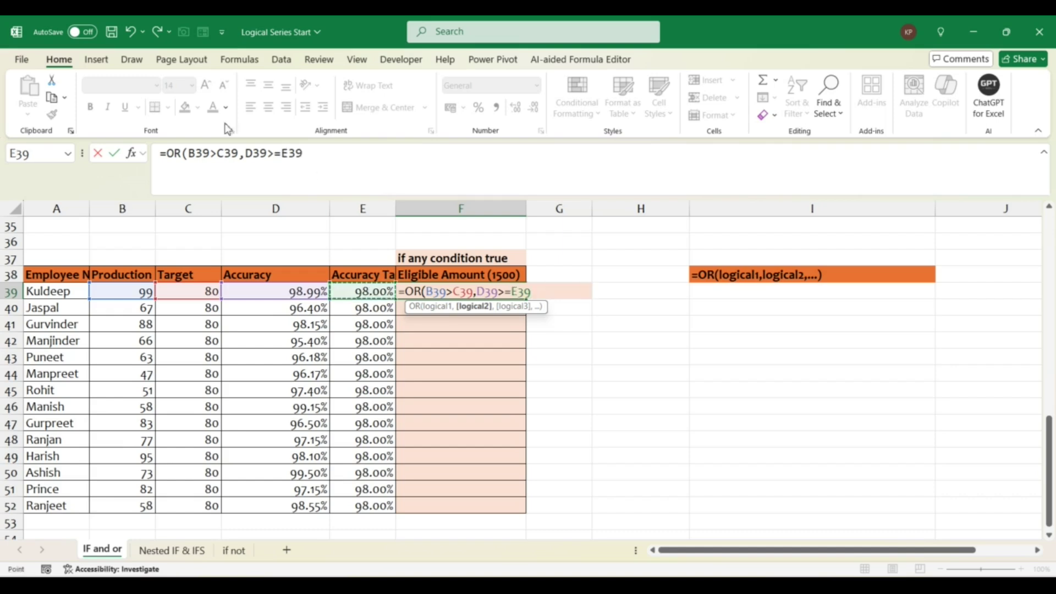
pyautogui.click(315, 154)
pyautogui.write(')')
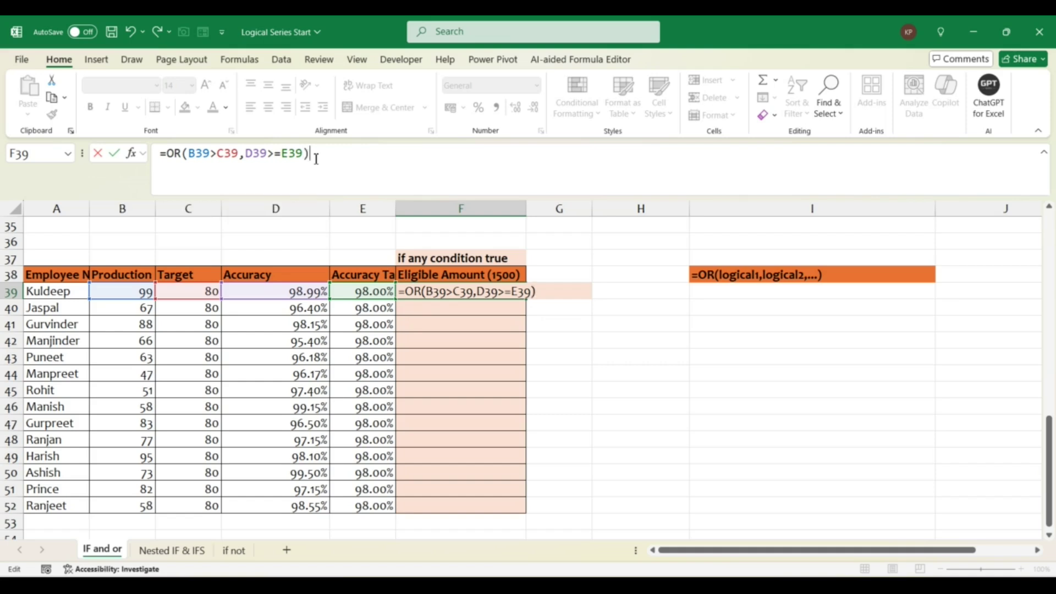
# Step: Enter the OR formula in F39 and fill it down through F52
pyautogui.press('Return')
pyautogui.press('Up')
pyautogui.press('Left')
pyautogui.hotkey('ctrl', 'Down')
pyautogui.press('Right')
pyautogui.hotkey('ctrl', 'shift', 'Up')
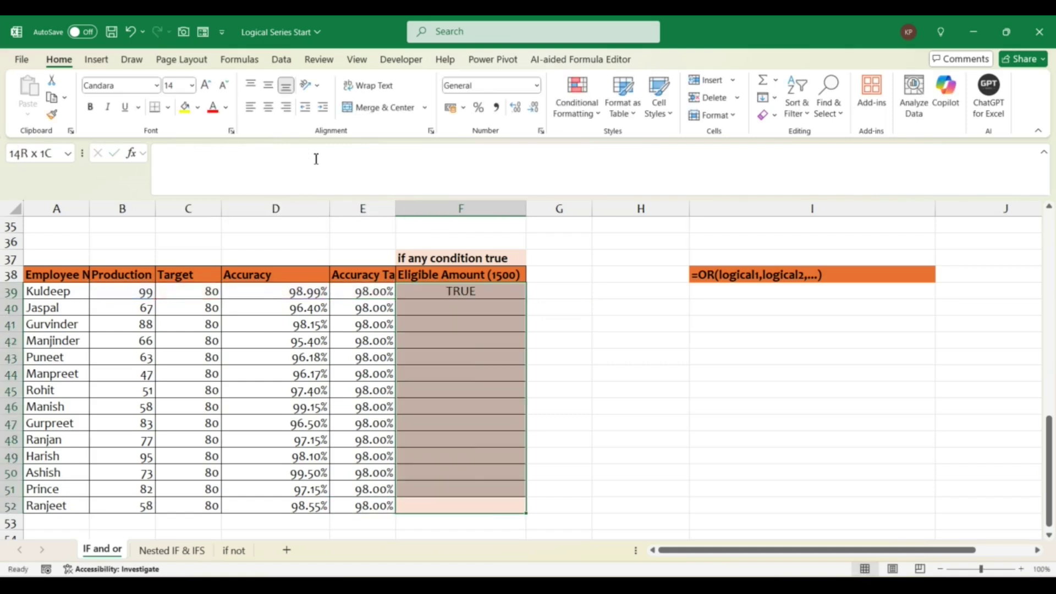
pyautogui.hotkey('ctrl', 'd')
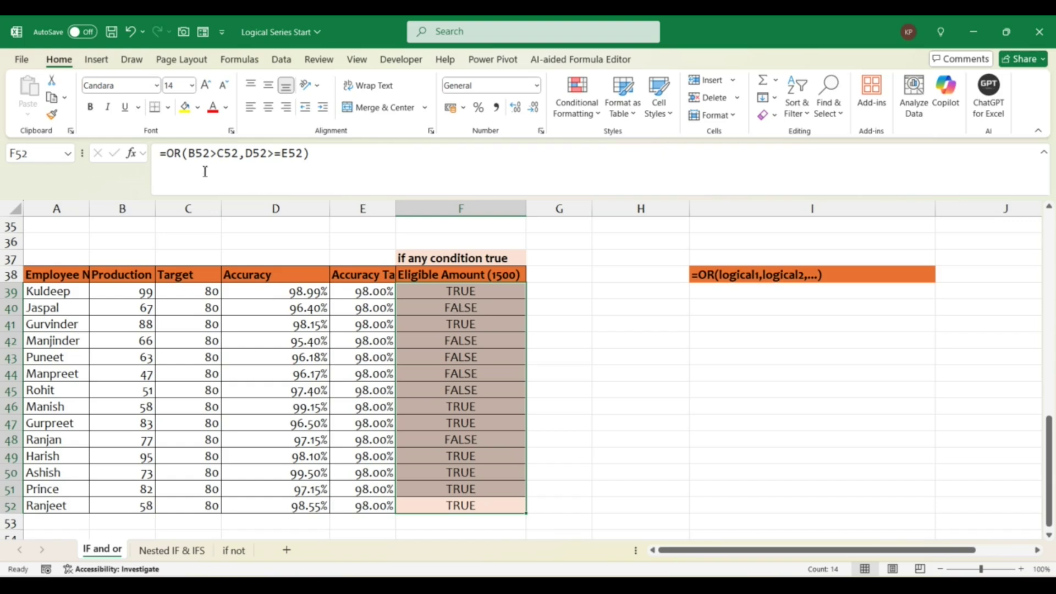
# Step: Wrap the OR formula in F52 in an IF that returns 1500 when true and "Not Eligible" otherwise
pyautogui.click(170, 156)
pyautogui.write('IF(')
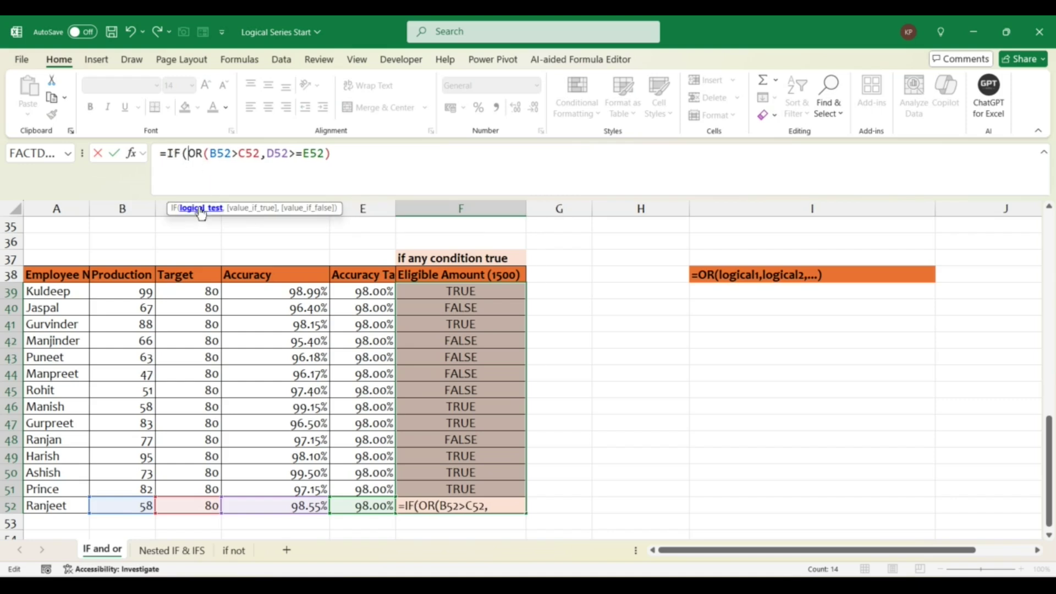
pyautogui.moveTo(192, 159); pyautogui.dragTo(410, 134)
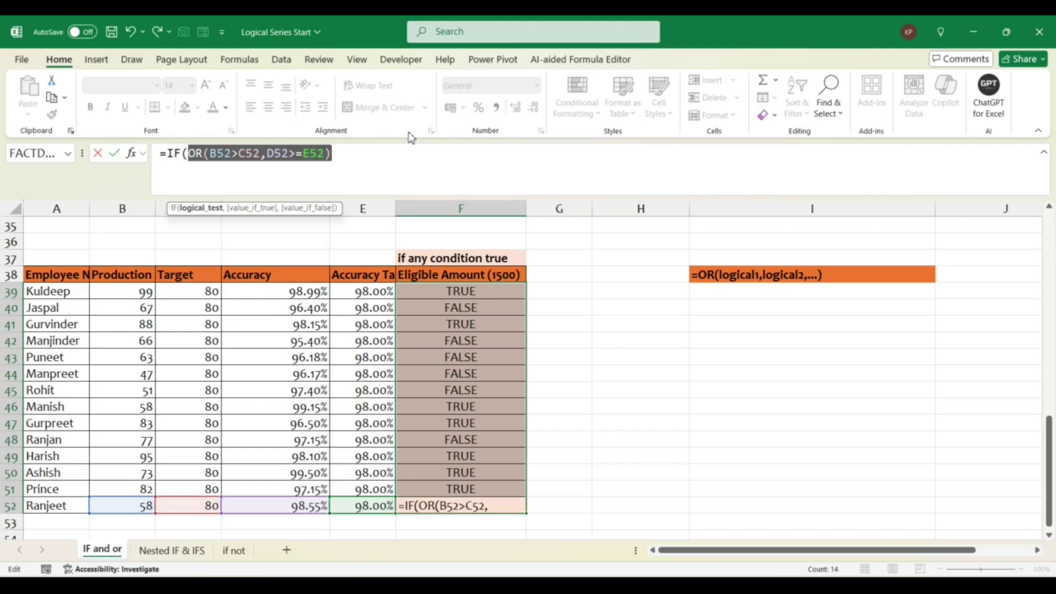
pyautogui.click(356, 159)
pyautogui.write(',1500,"Not ')
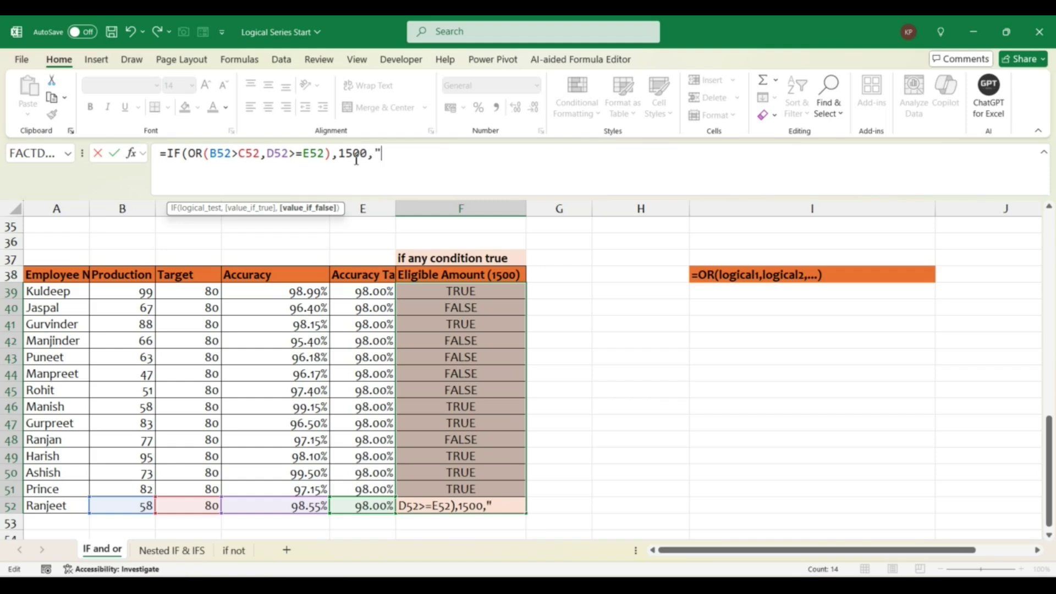
pyautogui.write('Eligible")')
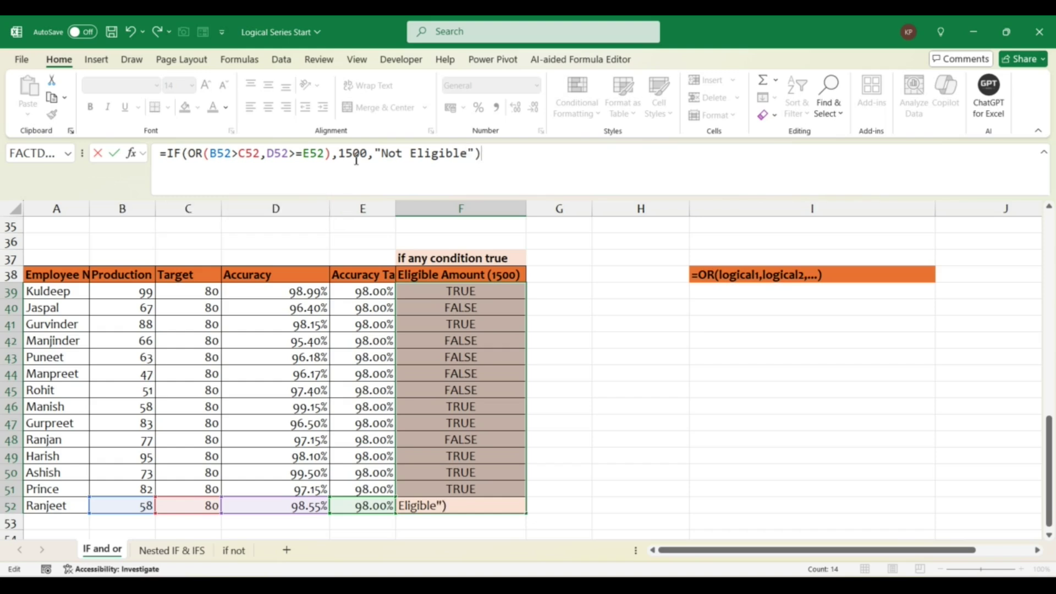
pyautogui.press('Return')
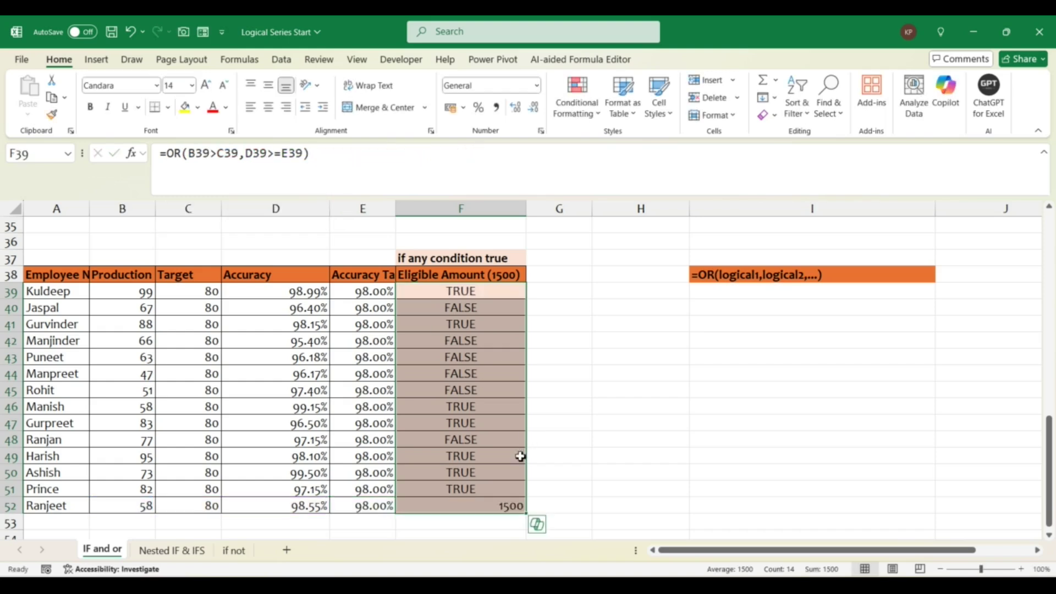
# Step: Copy the IF-OR formula from F52 into F39 and the rest of the Eligible Amount (1500) column through F52
pyautogui.click(457, 504)
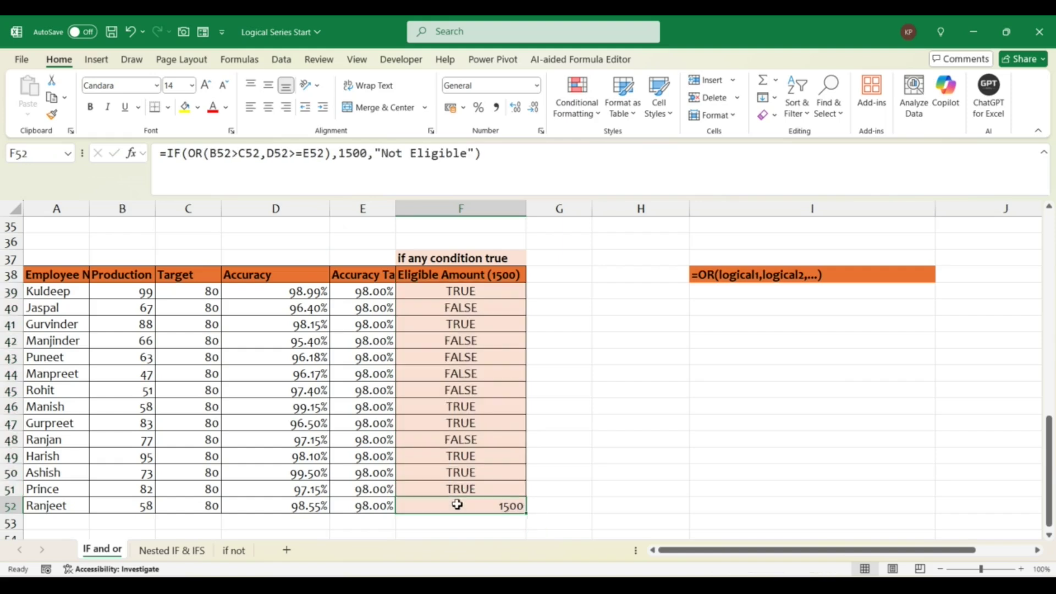
pyautogui.hotkey('ctrl', 'c')
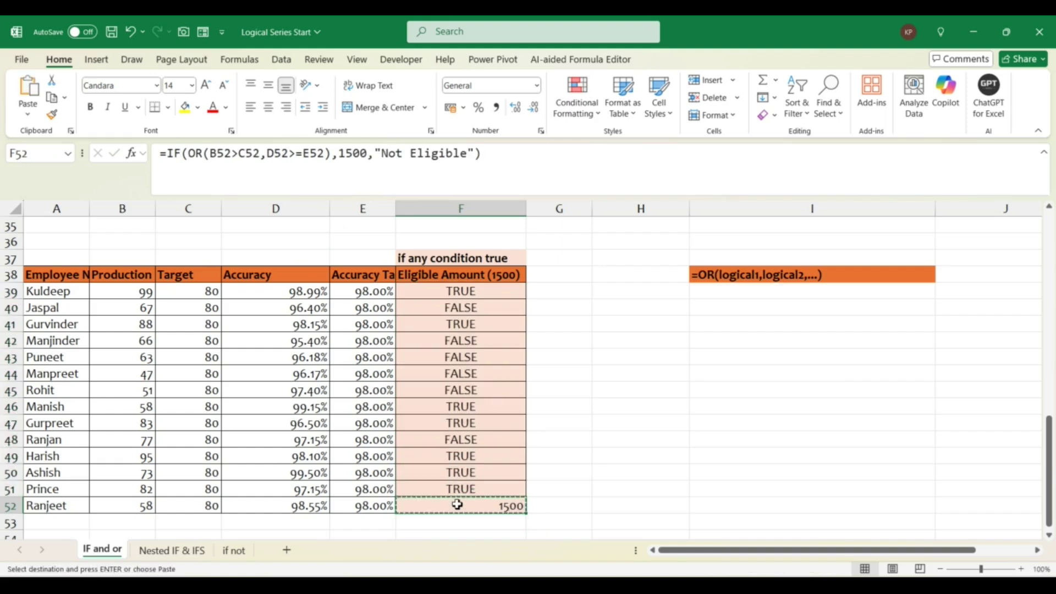
pyautogui.click(446, 291)
pyautogui.hotkey('ctrl', 'v')
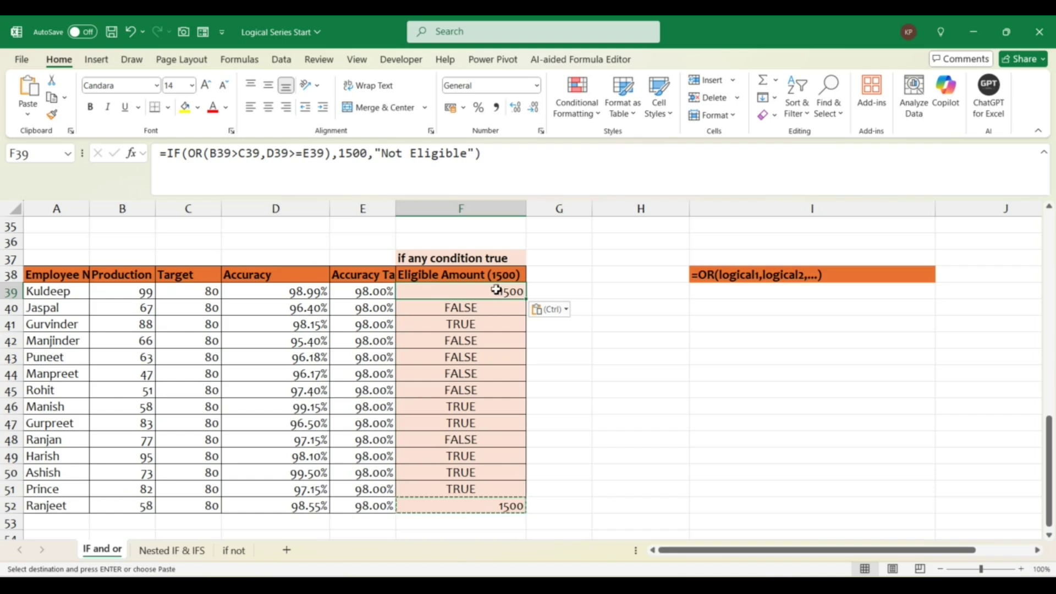
pyautogui.hotkey('ctrl', 'shift', 'Down')
pyautogui.hotkey('ctrl', 'v')
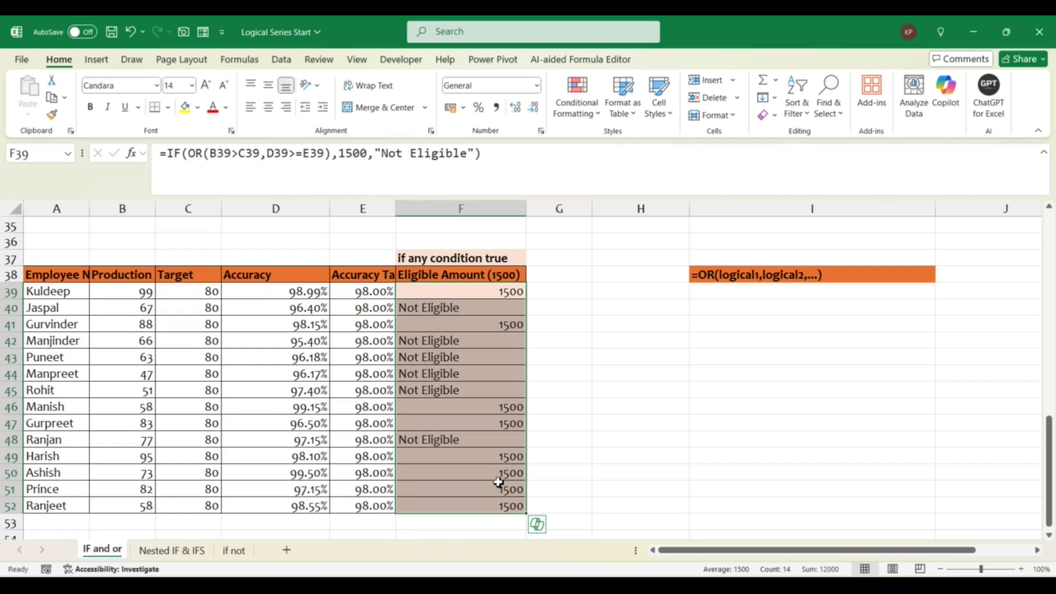
# Step: On the Nested IF & IFS sheet, start an IFS formula in C3 with A3=$F$6 as its first test
pyautogui.click(172, 550)
pyautogui.click(204, 259)
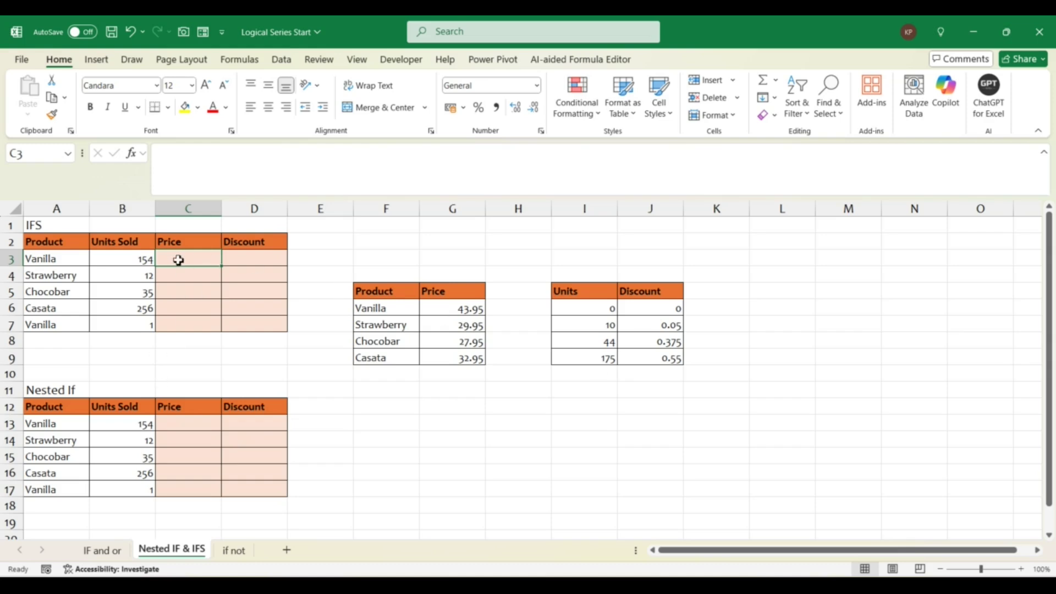
pyautogui.write('=')
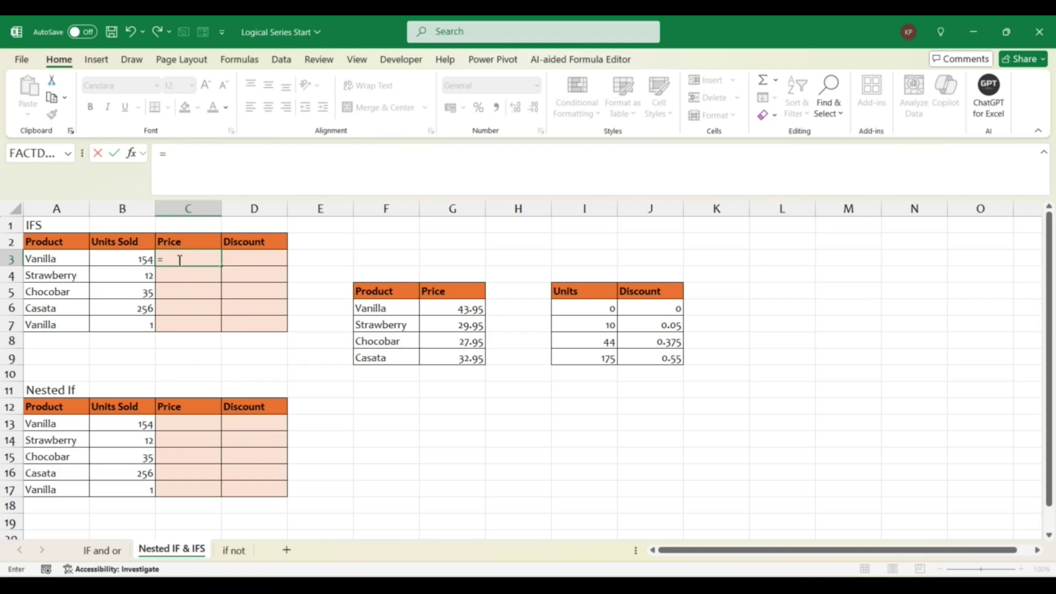
pyautogui.write('ifs')
pyautogui.press('Tab')
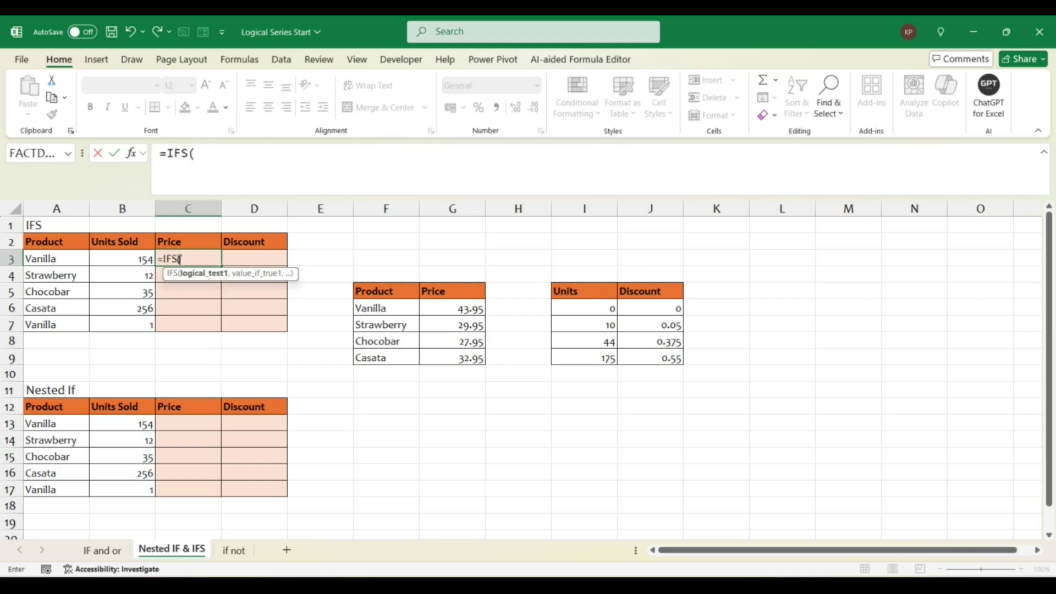
pyautogui.click(58, 258)
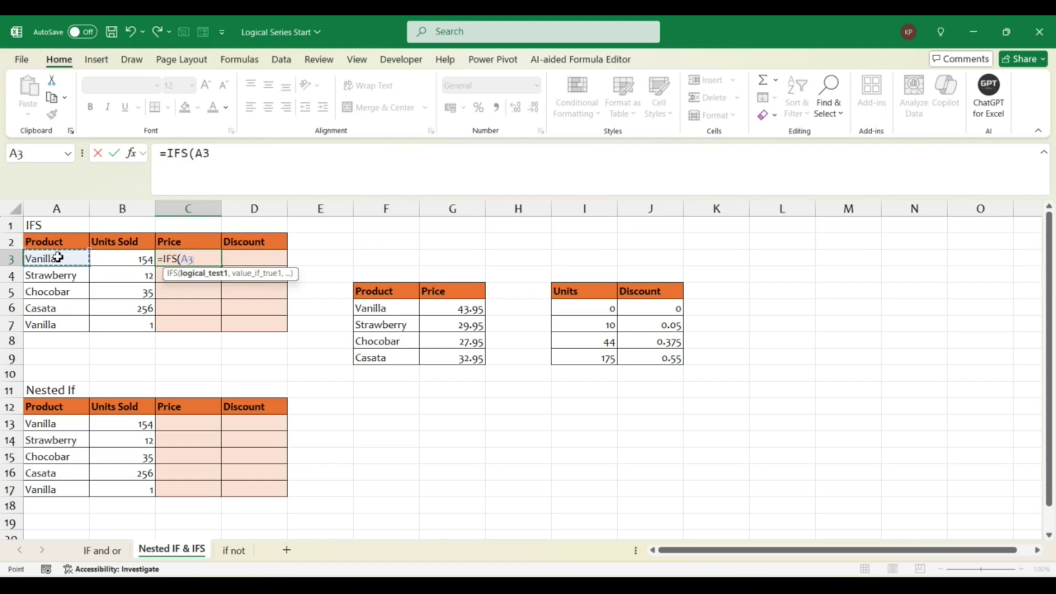
pyautogui.write('=')
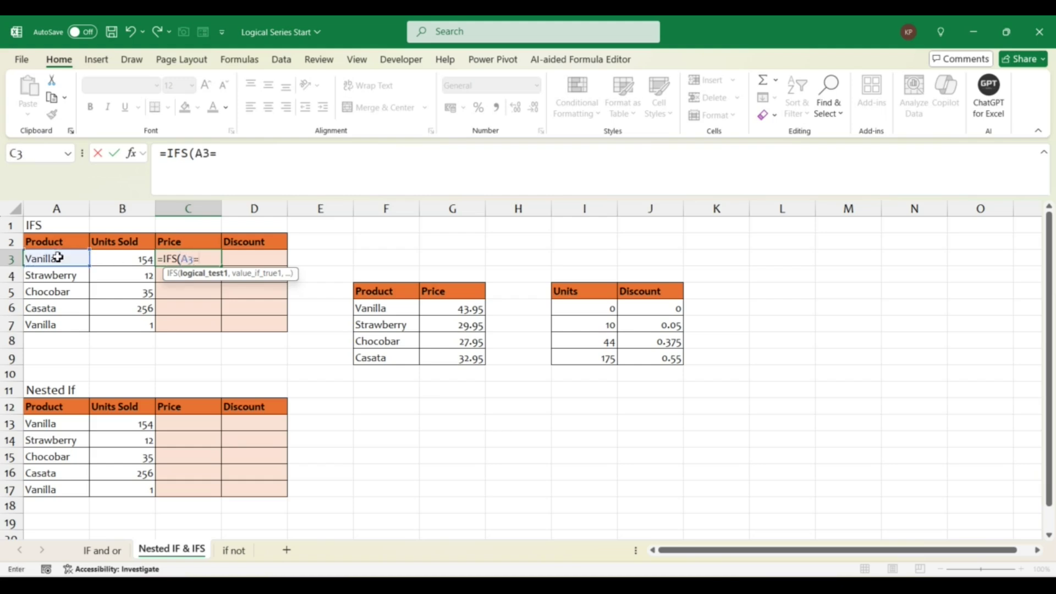
pyautogui.click(377, 308)
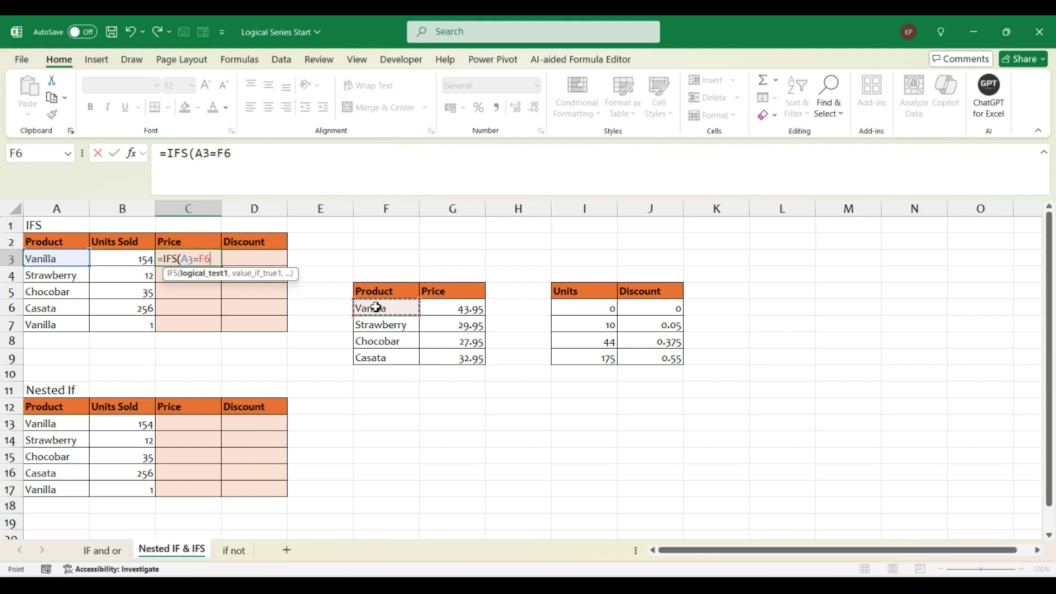
pyautogui.press('F4')
pyautogui.write(',')
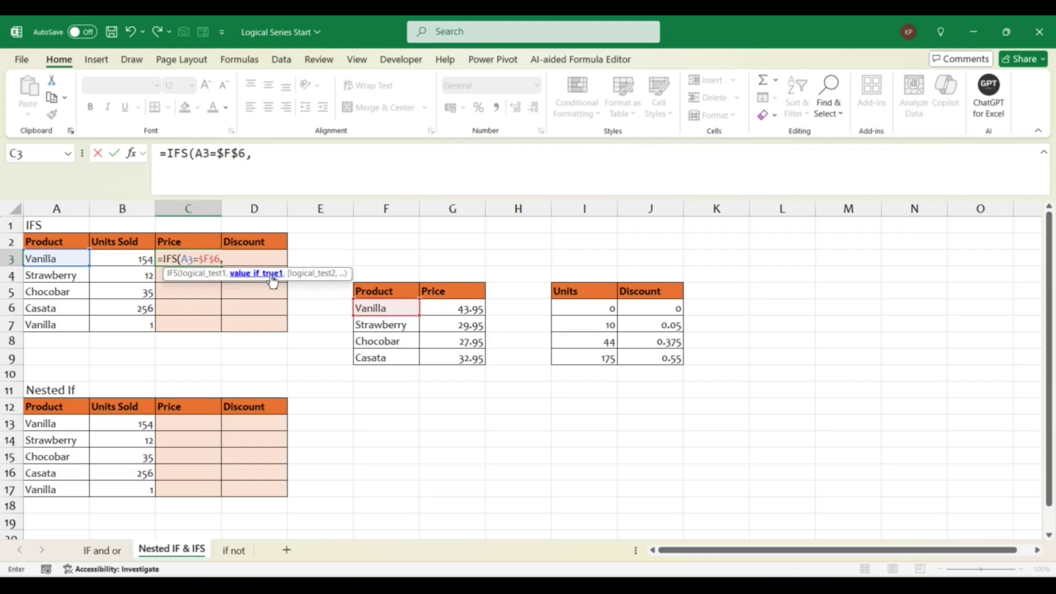
# Step: Add G6 as the value for the first IFS test and store the unfinished C3 formula as text
pyautogui.click(470, 310)
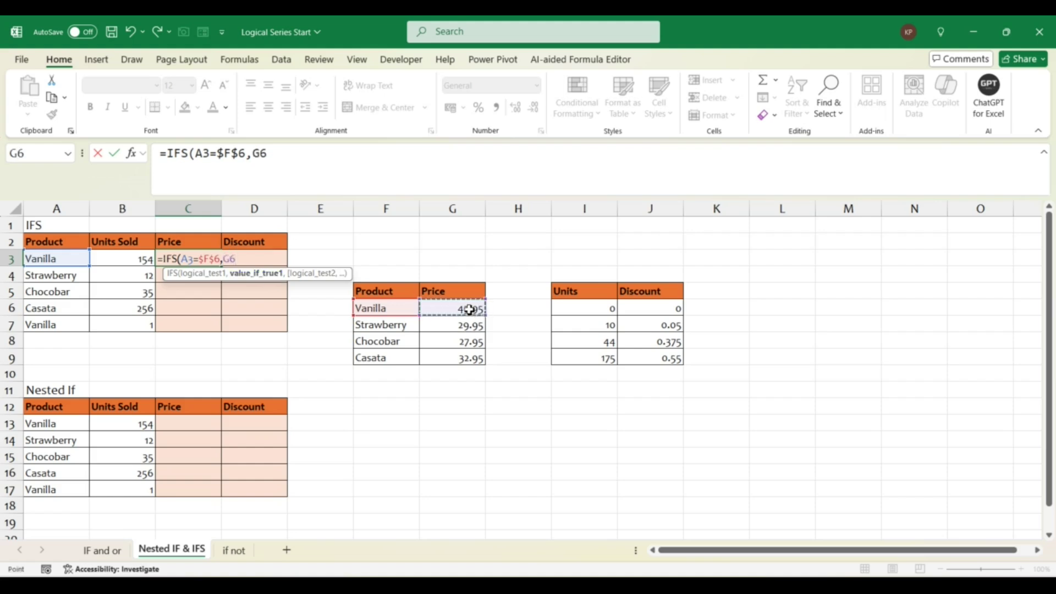
pyautogui.write(',')
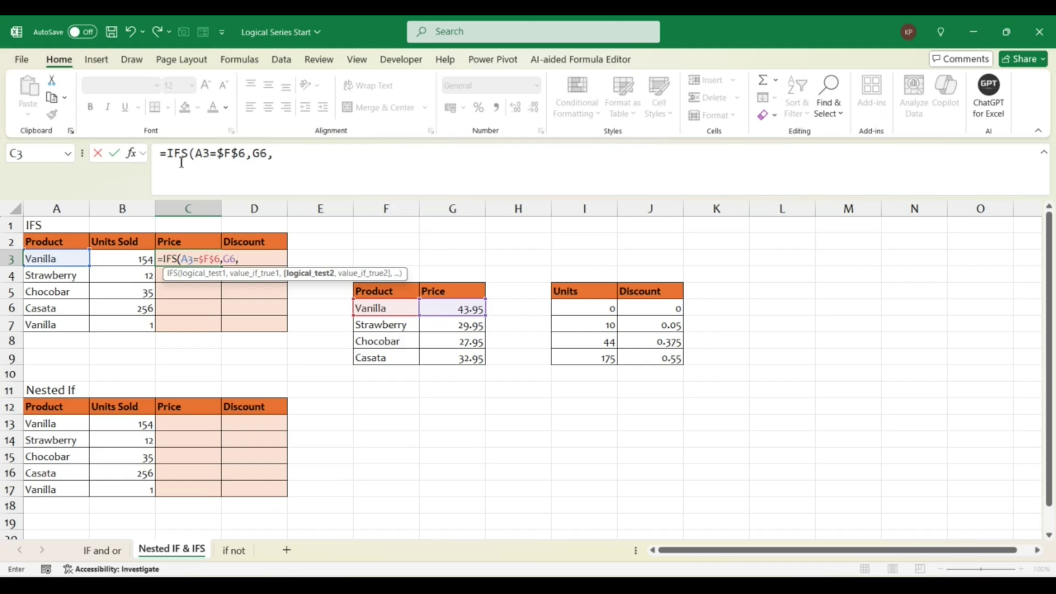
pyautogui.press('Return')
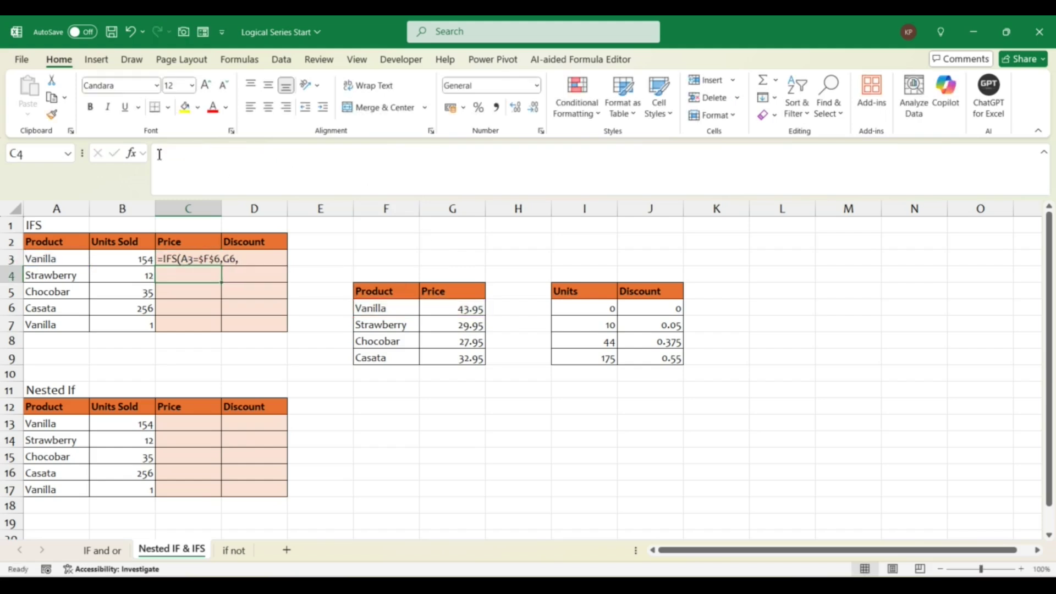
# Step: Write the IFS syntax =IFS(logical_test,value_if_true,...) as text in H1
pyautogui.click(494, 228)
pyautogui.write('=')
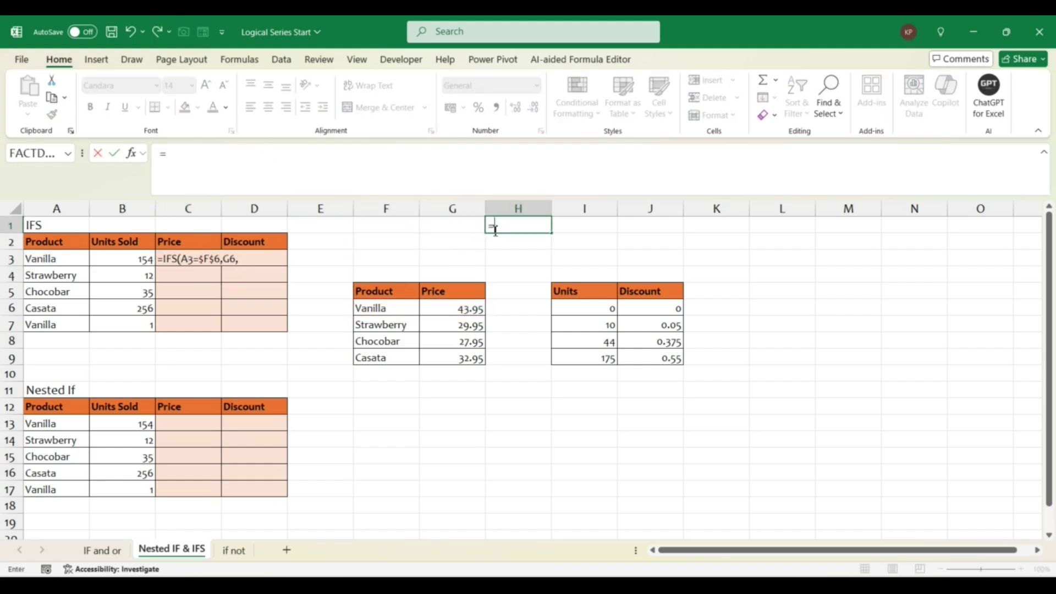
pyautogui.write('ifs')
pyautogui.press('Tab')
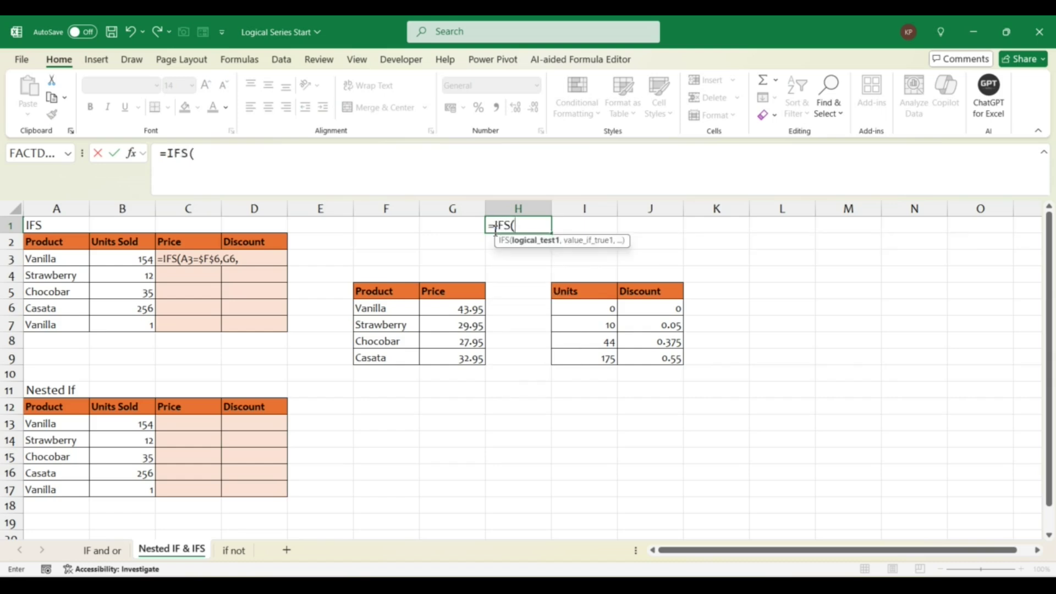
pyautogui.hotkey('ctrl', 'shift', 'a')
pyautogui.click(155, 153)
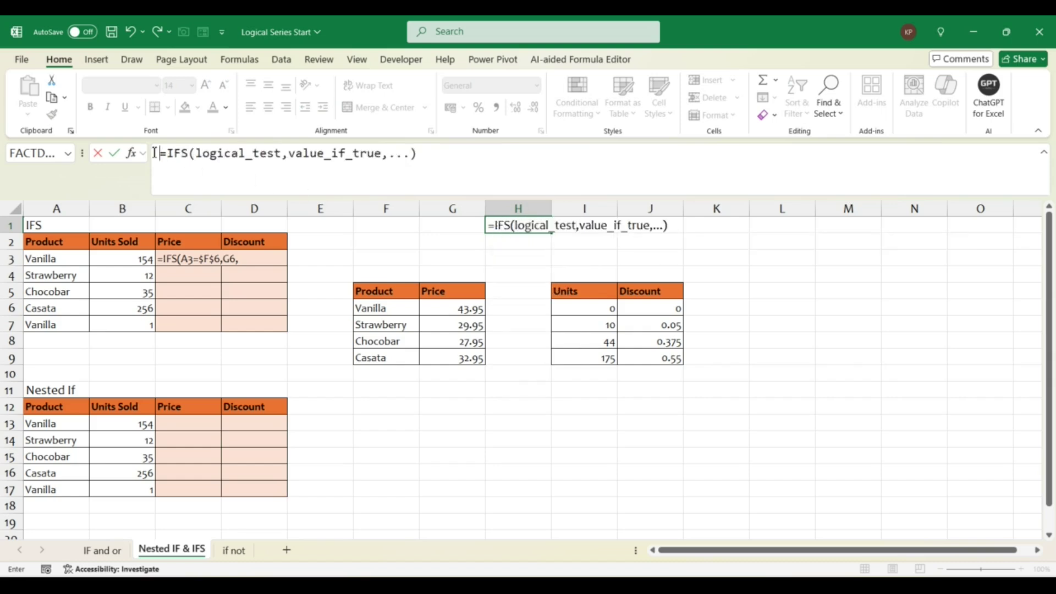
pyautogui.write("'")
pyautogui.press('Return')
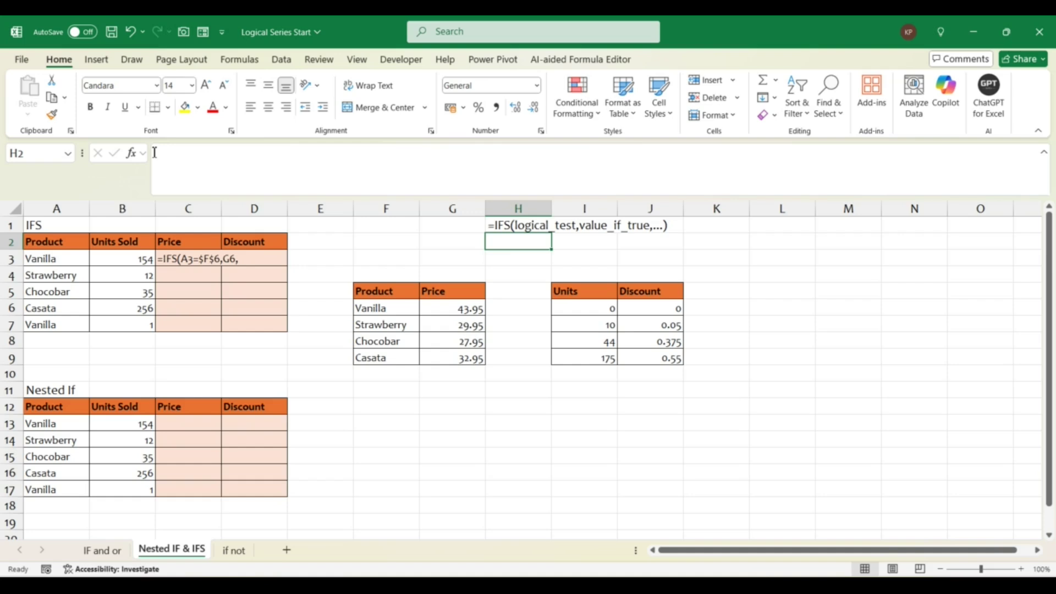
pyautogui.press('Up')
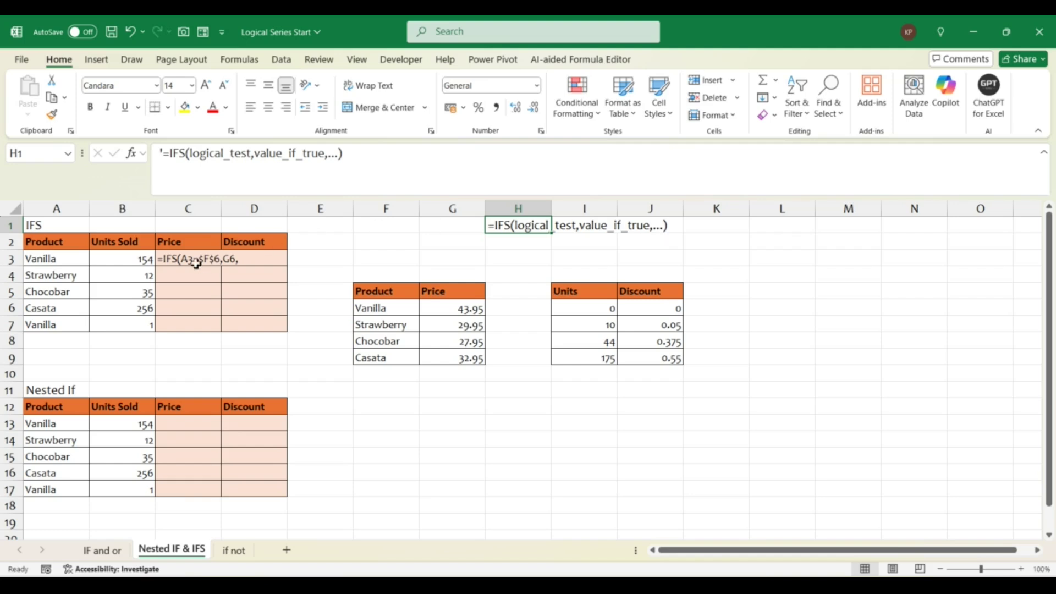
# Step: Remove the leading apostrophe from C3 to turn it back into a formula, and continue editing at its end
pyautogui.click(175, 256)
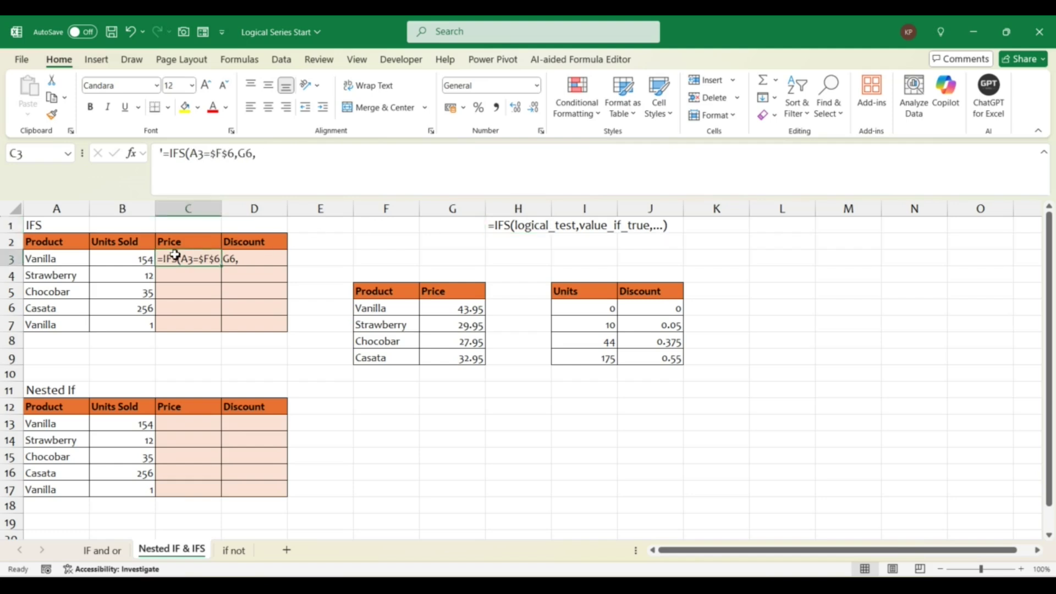
pyautogui.click(167, 155)
pyautogui.press('BackSpace')
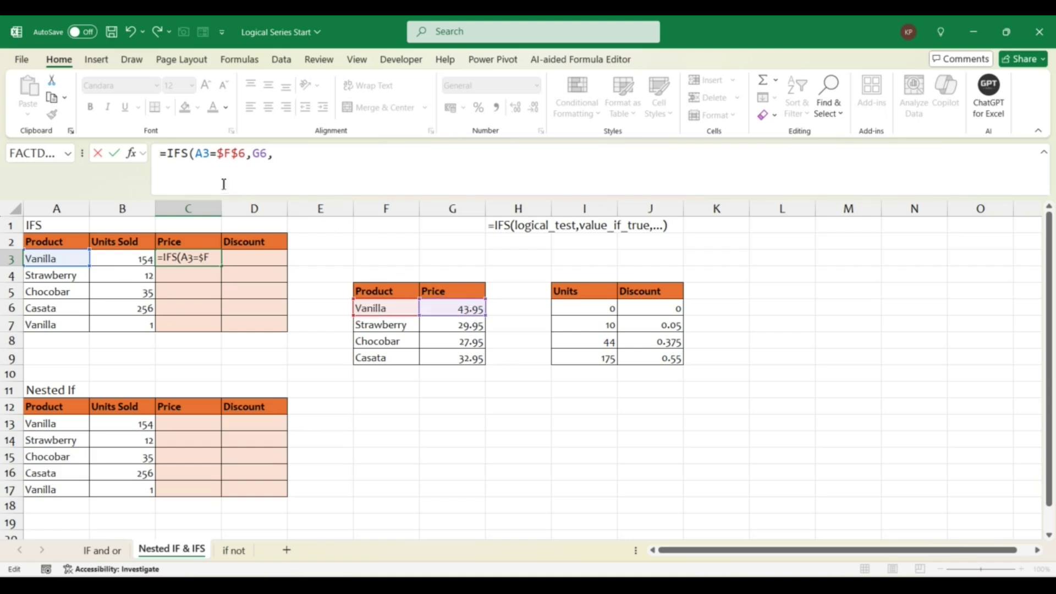
pyautogui.click(291, 162)
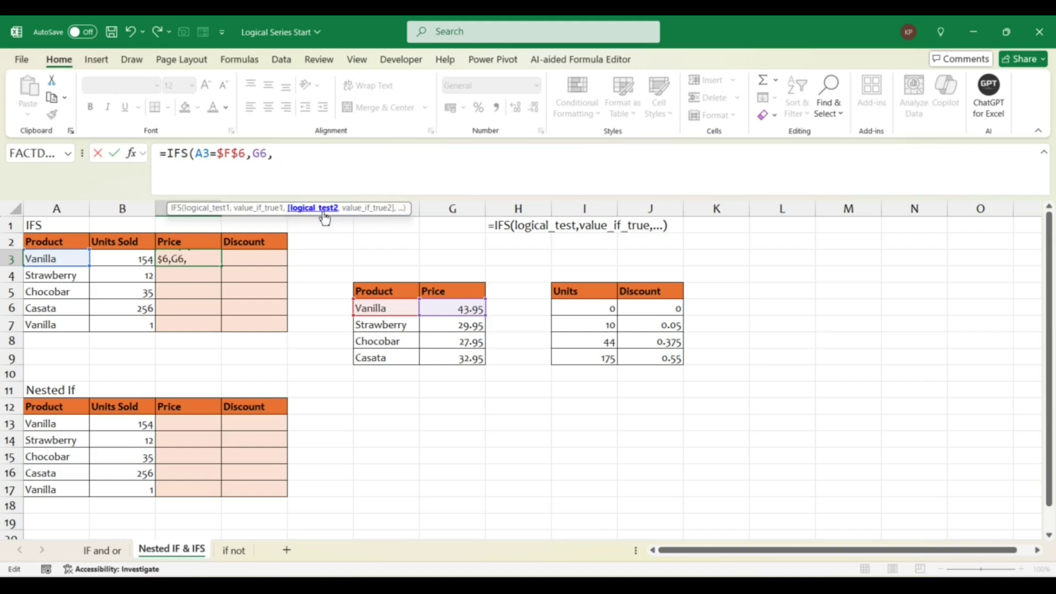
# Step: Add the second test A3=$F$7 with G7 as its value to the C3 IFS formula
pyautogui.click(66, 259)
pyautogui.write('=')
pyautogui.click(374, 328)
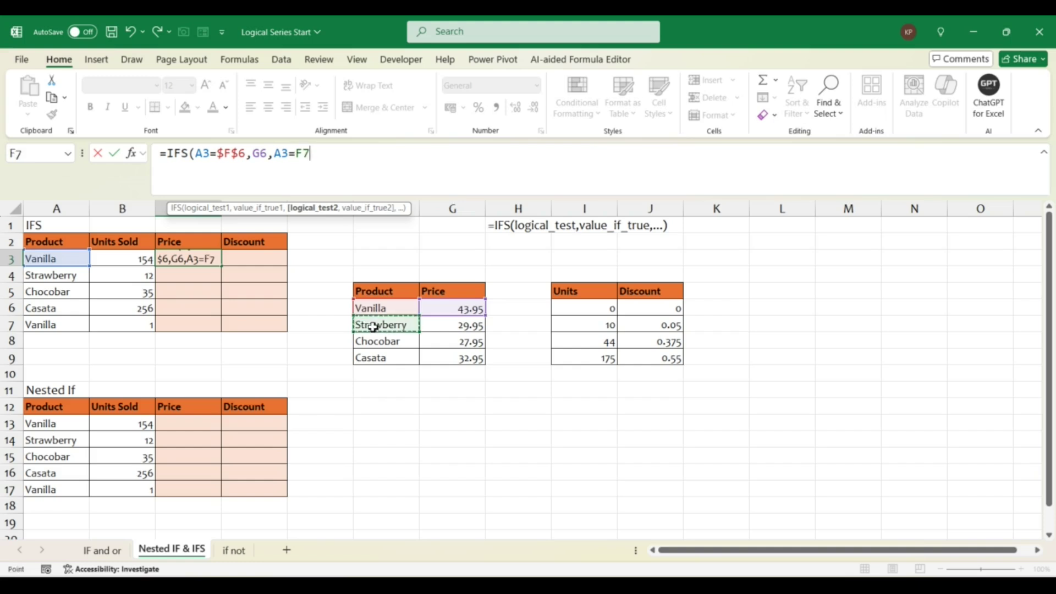
pyautogui.press('F4')
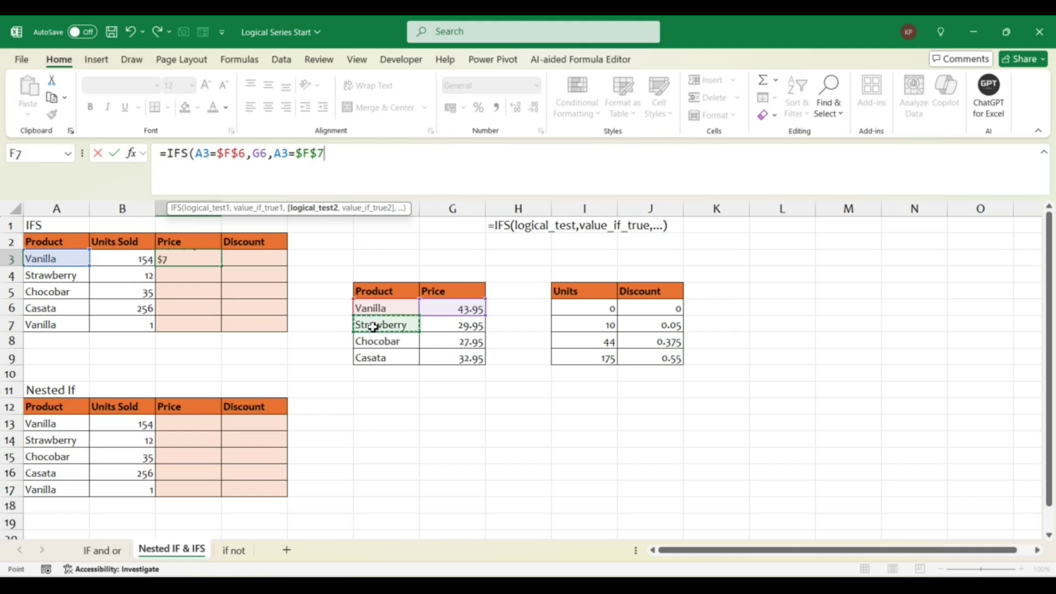
pyautogui.write(',')
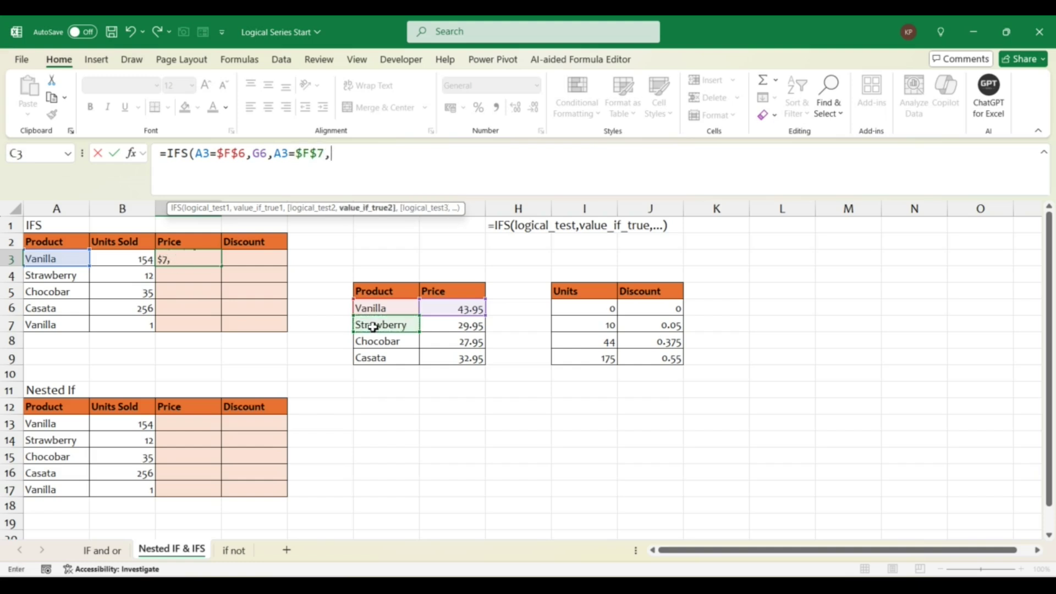
pyautogui.click(462, 326)
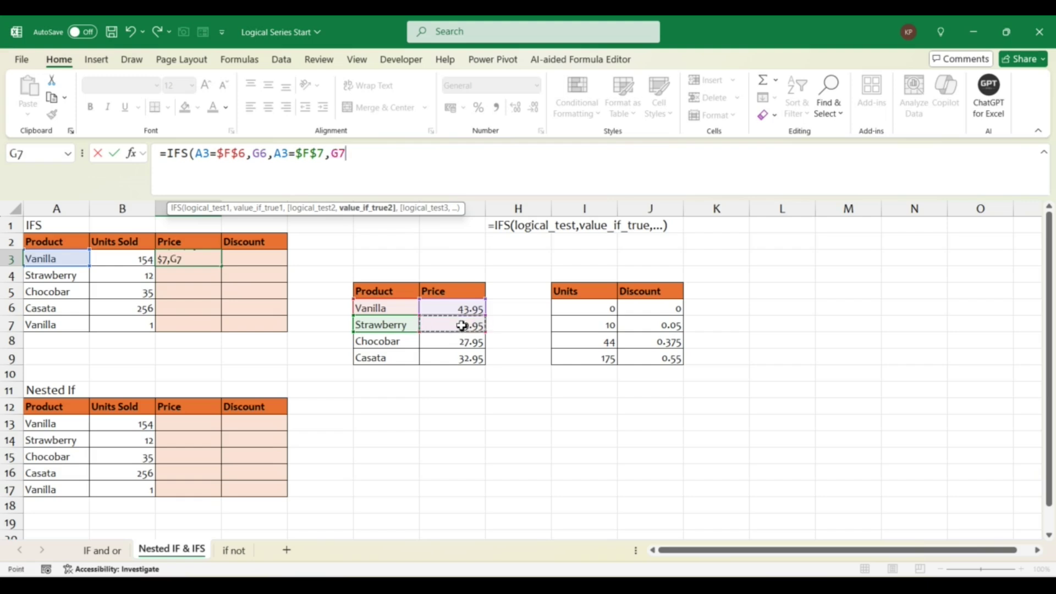
pyautogui.write(',')
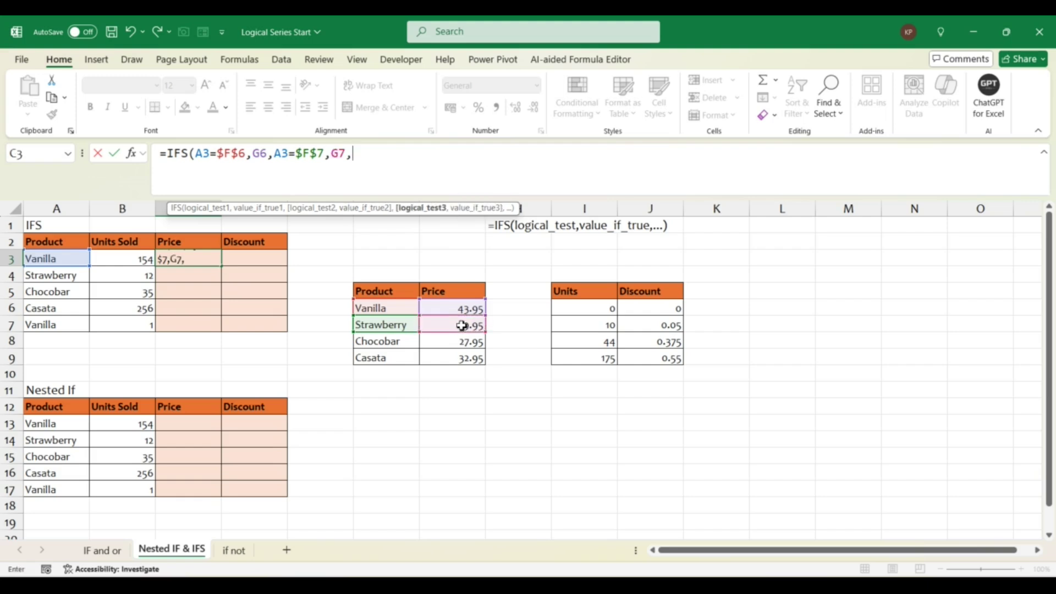
pyautogui.write('if')
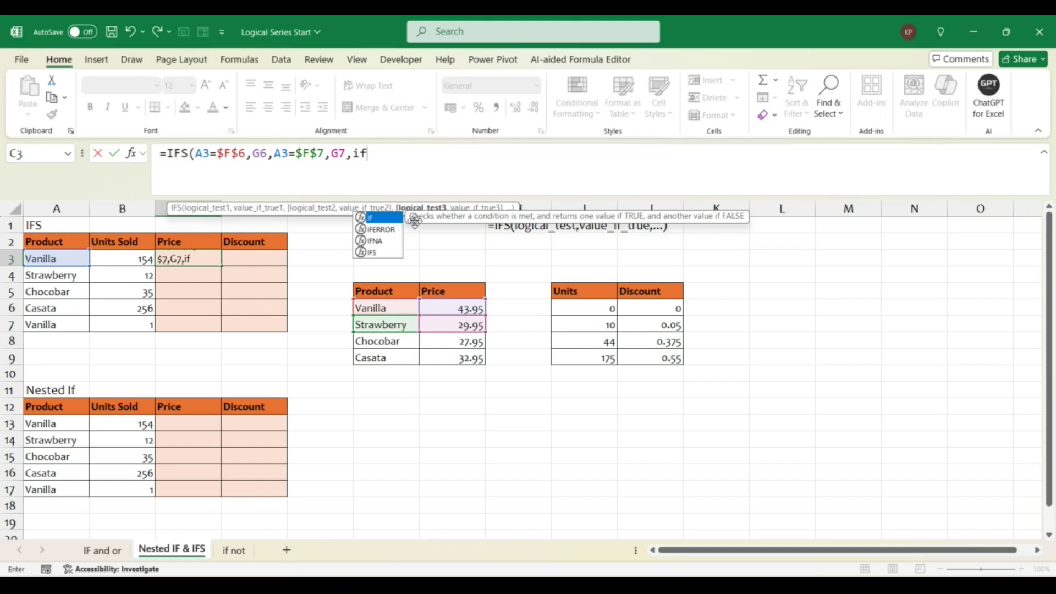
pyautogui.press('BackSpace')
pyautogui.press('BackSpace')
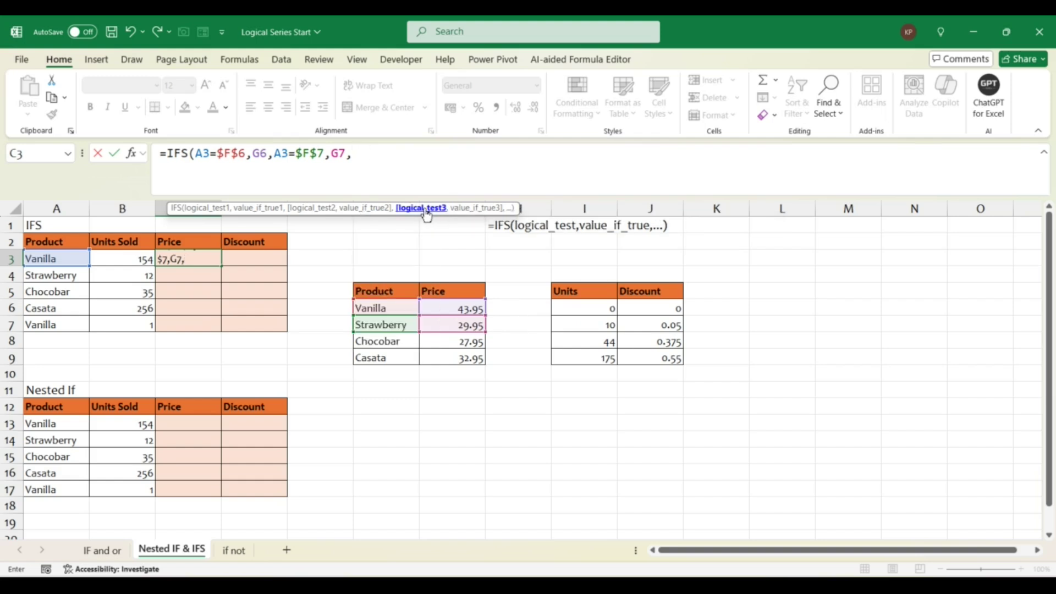
# Step: Add the third test A3=$F$8 with $G$8 as its value to the C3 IFS formula
pyautogui.click(60, 257)
pyautogui.write('=')
pyautogui.click(381, 342)
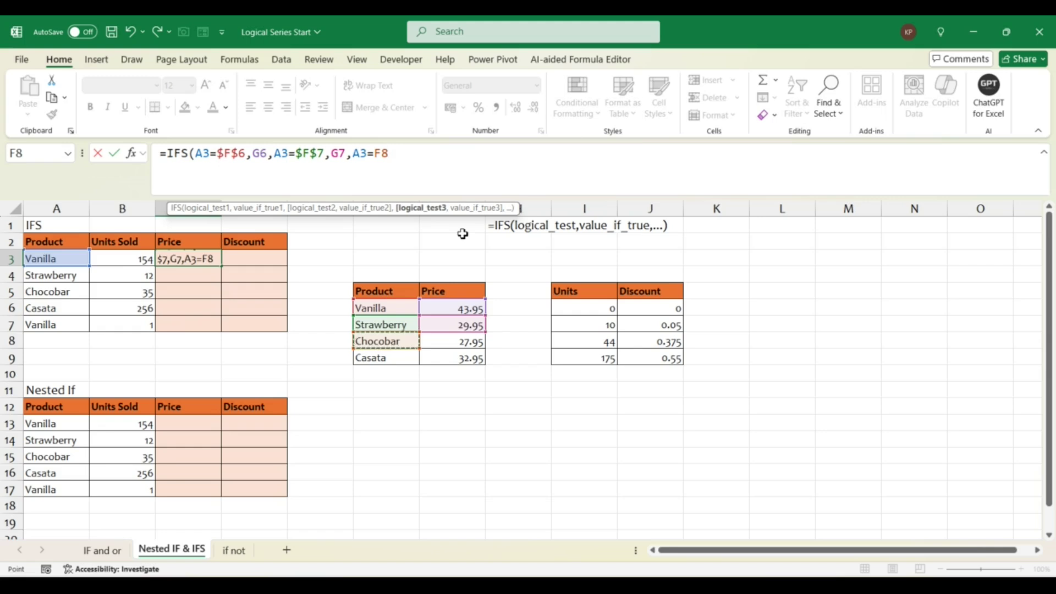
pyautogui.press('F4')
pyautogui.write(',')
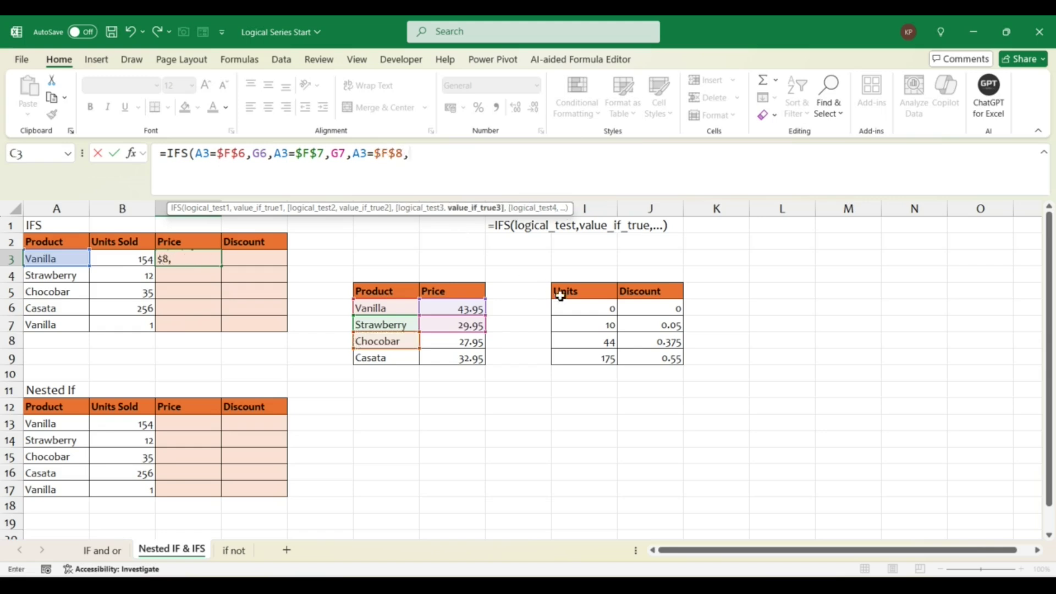
pyautogui.click(468, 346)
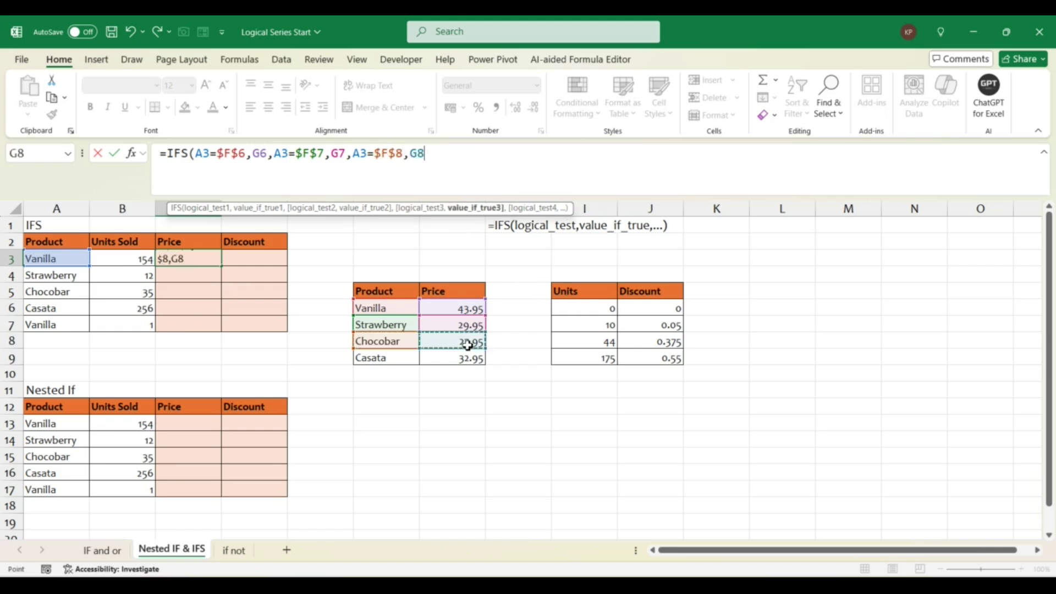
pyautogui.press('F4')
# Step: Make the G7 and G6 references in the C3 formula absolute as $G$7 and $G$6
pyautogui.click(340, 152)
pyautogui.press('F4')
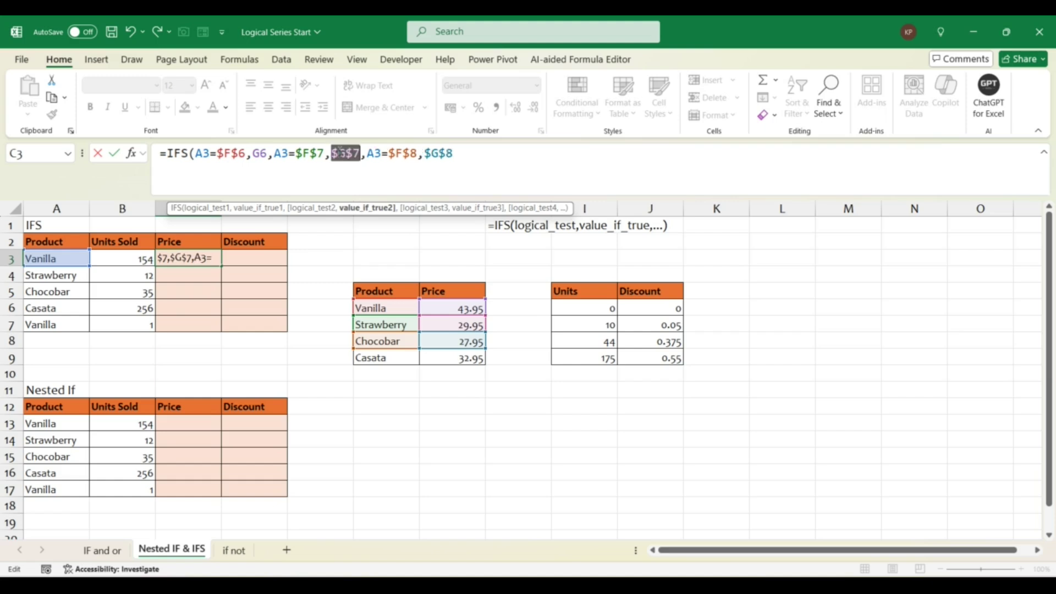
pyautogui.click(262, 151)
pyautogui.click(262, 152)
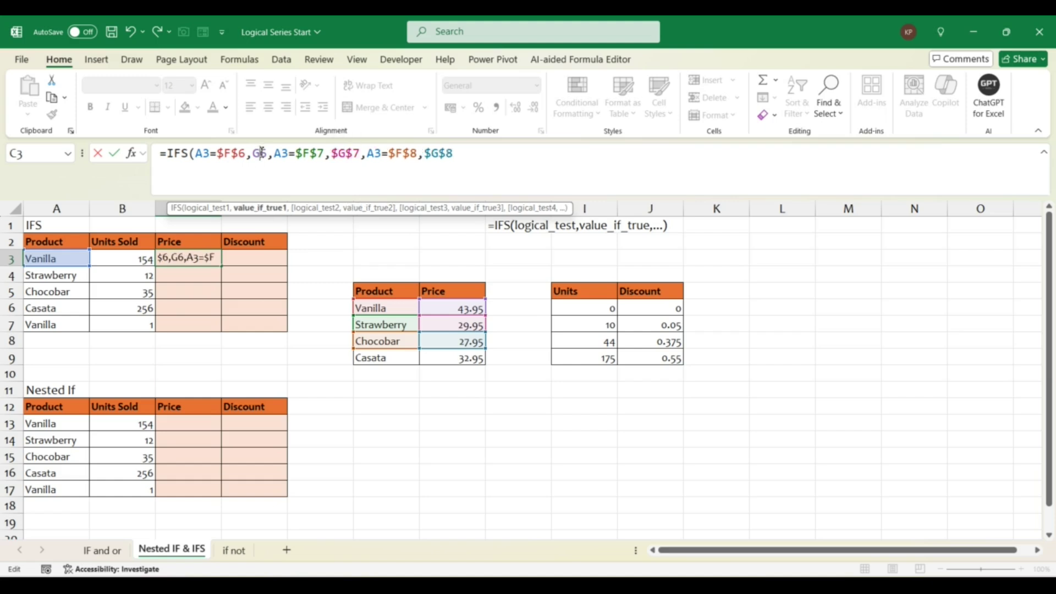
pyautogui.press('F4')
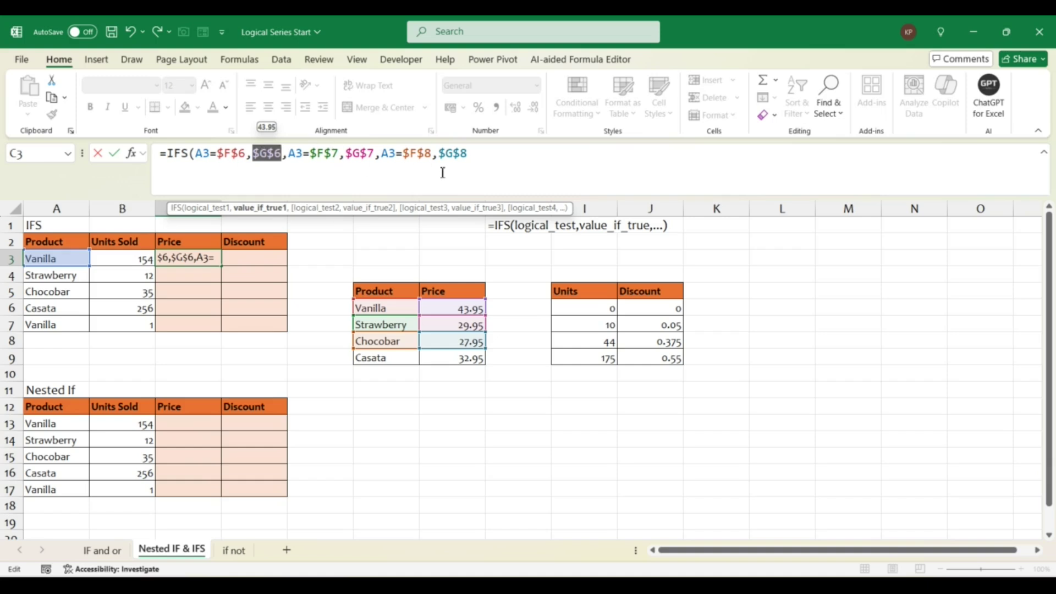
# Step: Add the fourth test A3=$F$9 with $G$9 as its value, then close and enter the C3 IFS formula
pyautogui.click(478, 157)
pyautogui.write(',')
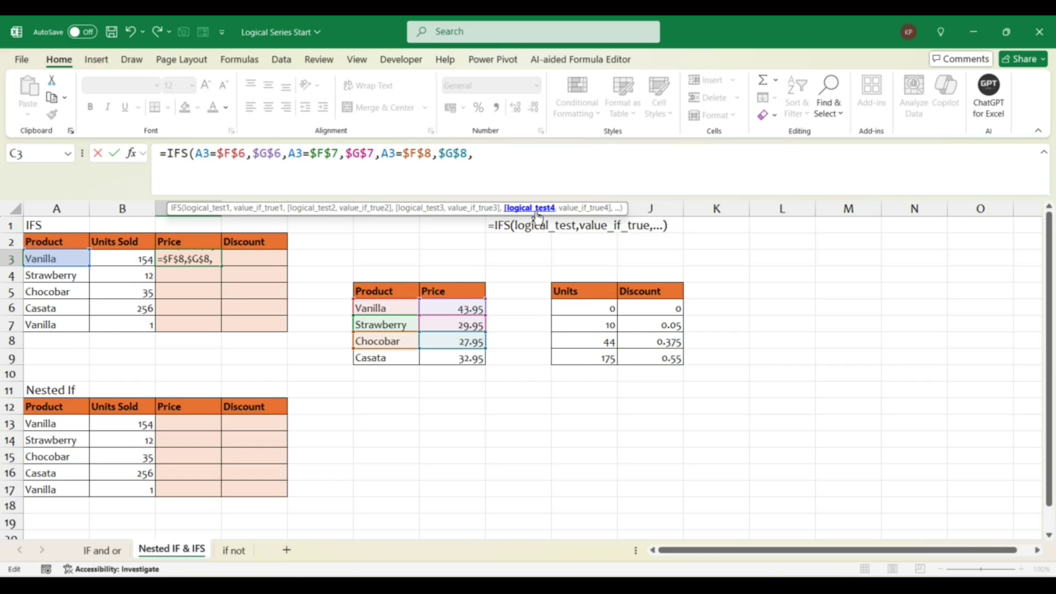
pyautogui.click(62, 261)
pyautogui.write('=')
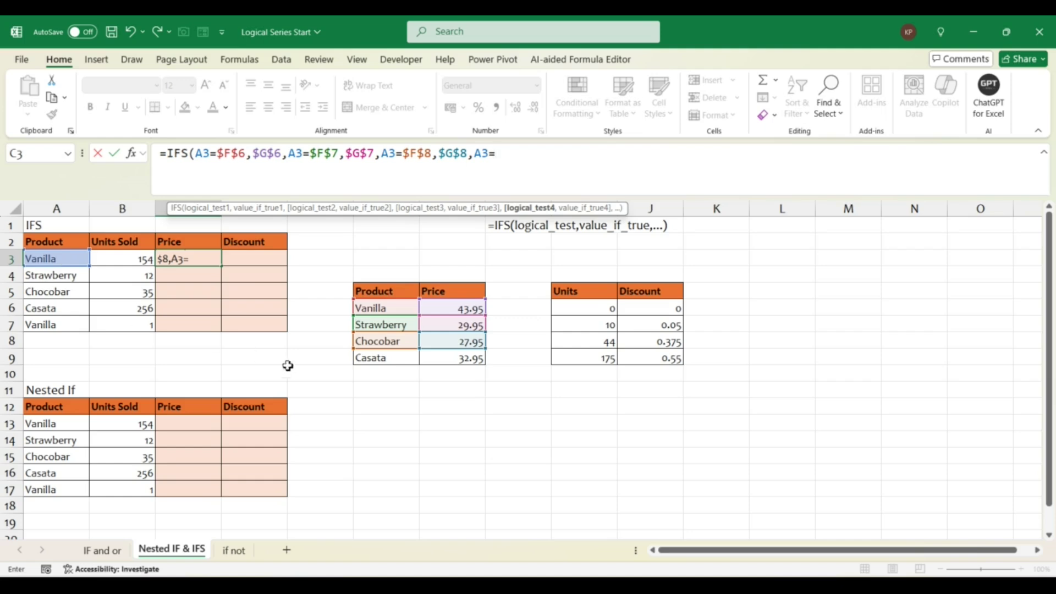
pyautogui.click(371, 360)
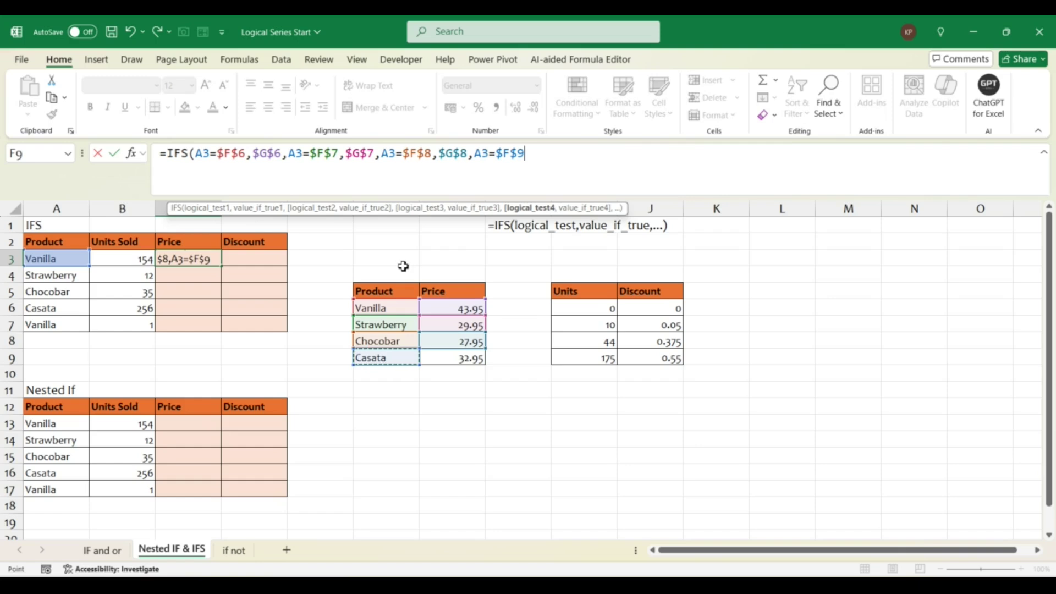
pyautogui.write(',')
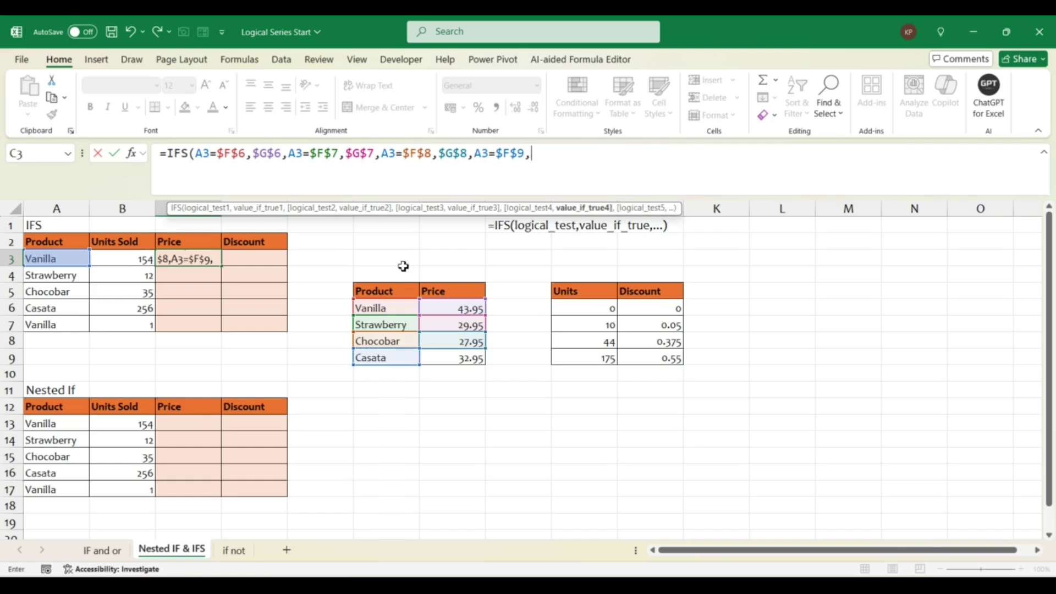
pyautogui.click(470, 360)
pyautogui.press('F4')
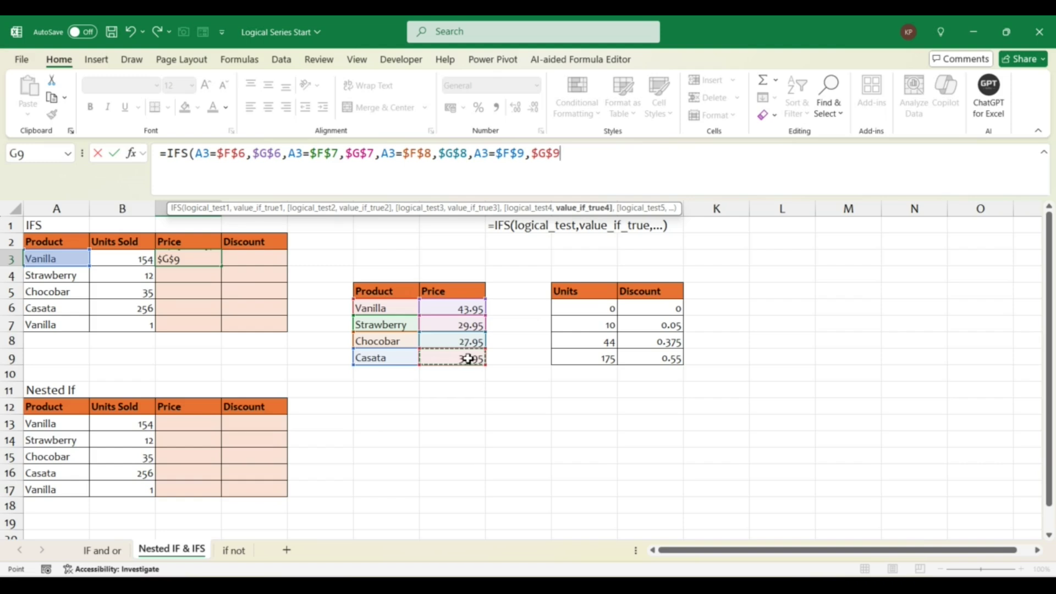
pyautogui.write(')')
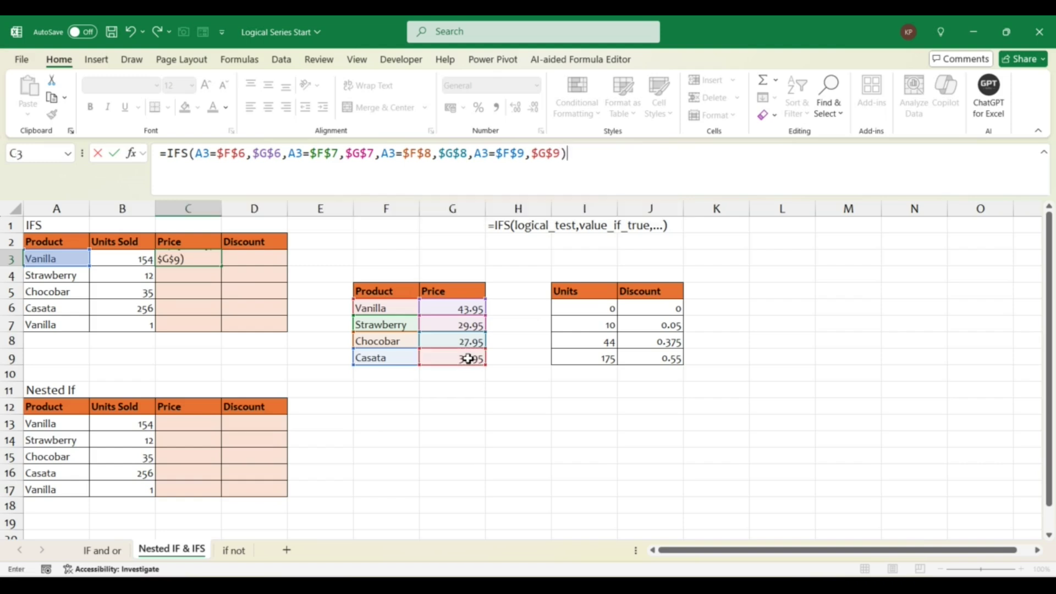
pyautogui.press('Return')
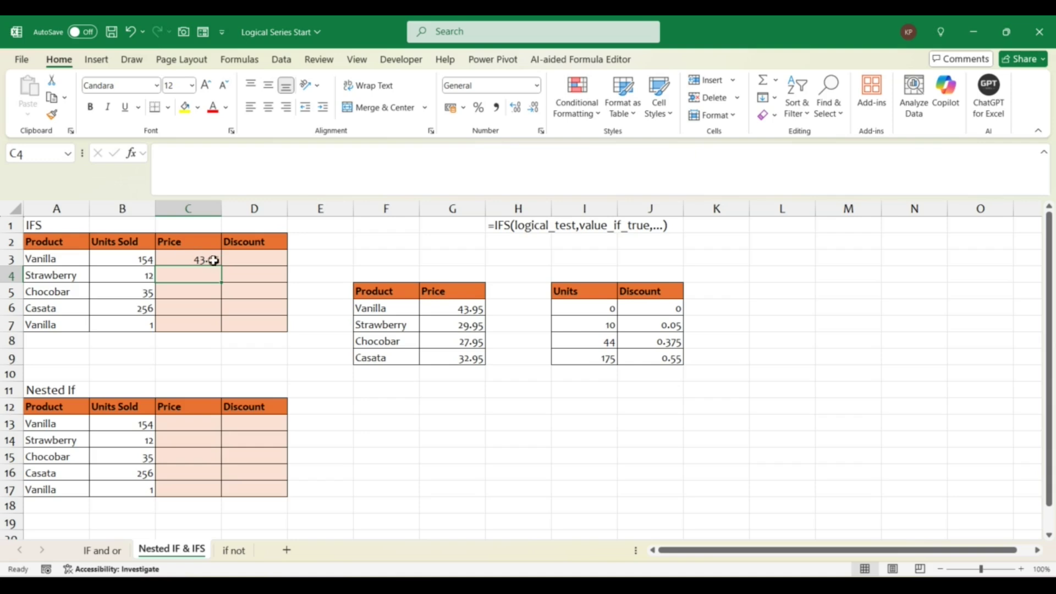
# Step: Fill the C3 price formula down through C7
pyautogui.click(185, 258)
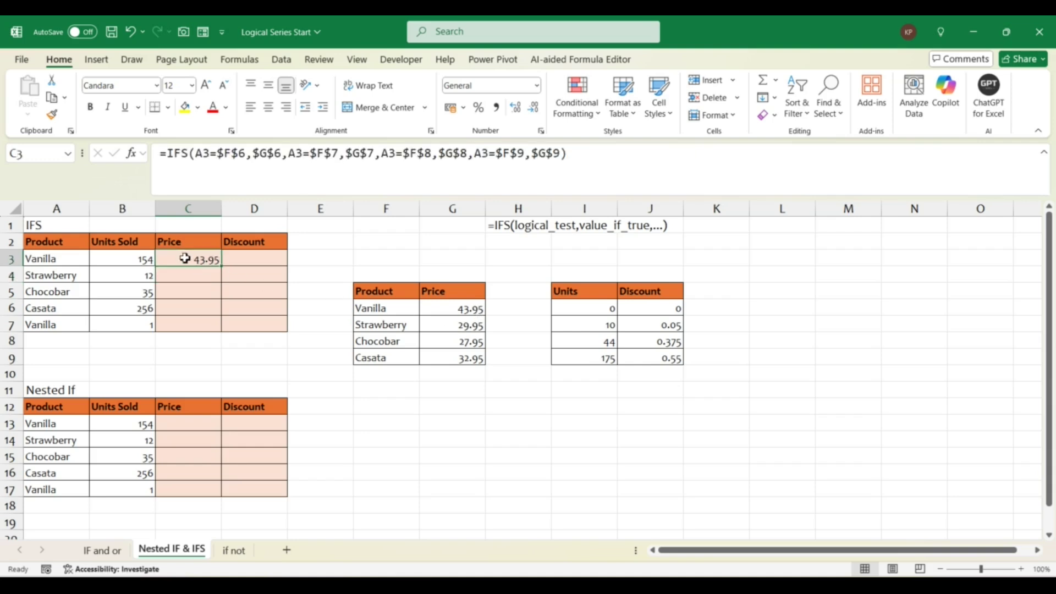
pyautogui.hotkey('shift', 'Down')
pyautogui.hotkey('shift', 'Down')
pyautogui.hotkey('shift', 'Down')
pyautogui.hotkey('shift', 'Down')
pyautogui.hotkey('shift', 'Down')
pyautogui.hotkey('shift', 'Up')
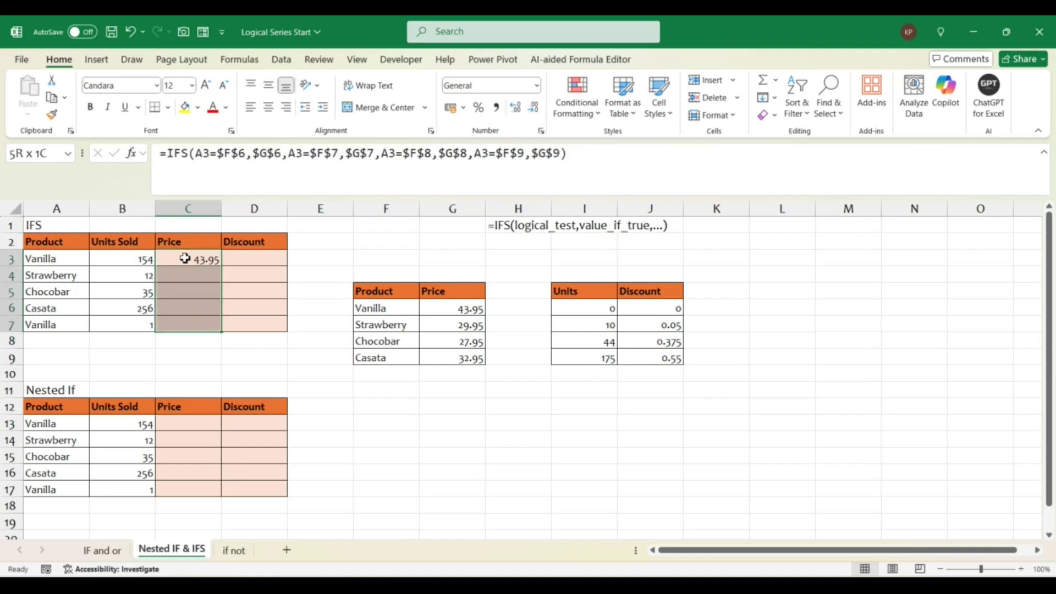
pyautogui.hotkey('ctrl', 'd')
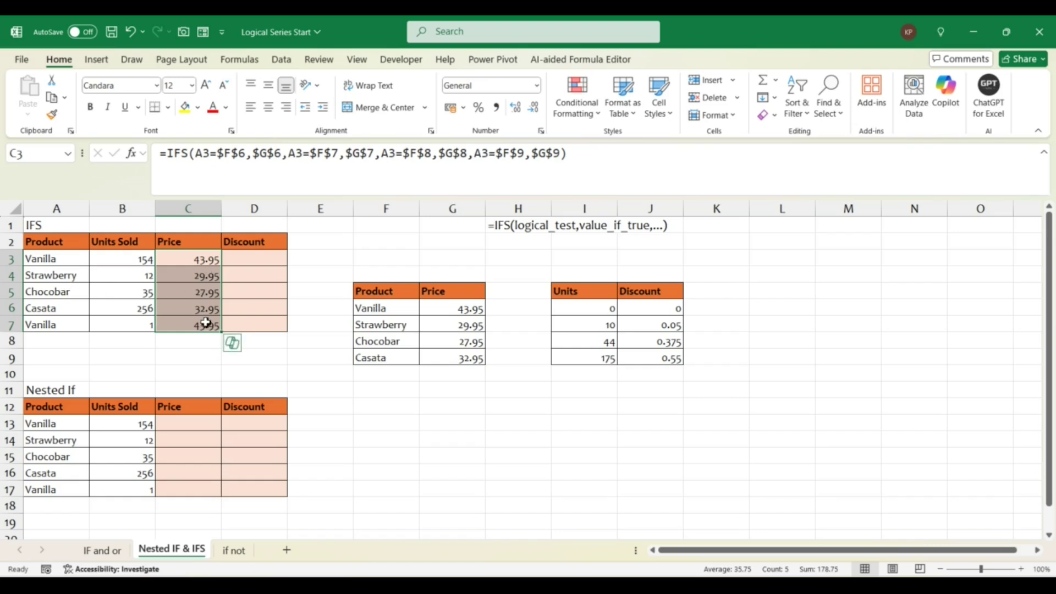
# Step: Start an IFS formula in D3 with the first test B3>=$I$9
pyautogui.click(254, 260)
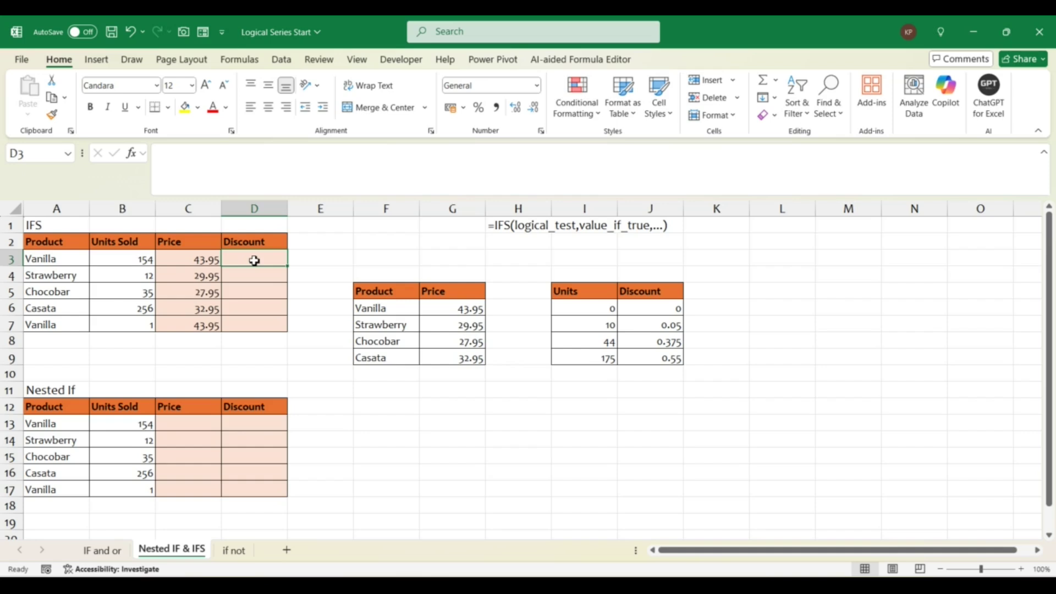
pyautogui.write('=ifs')
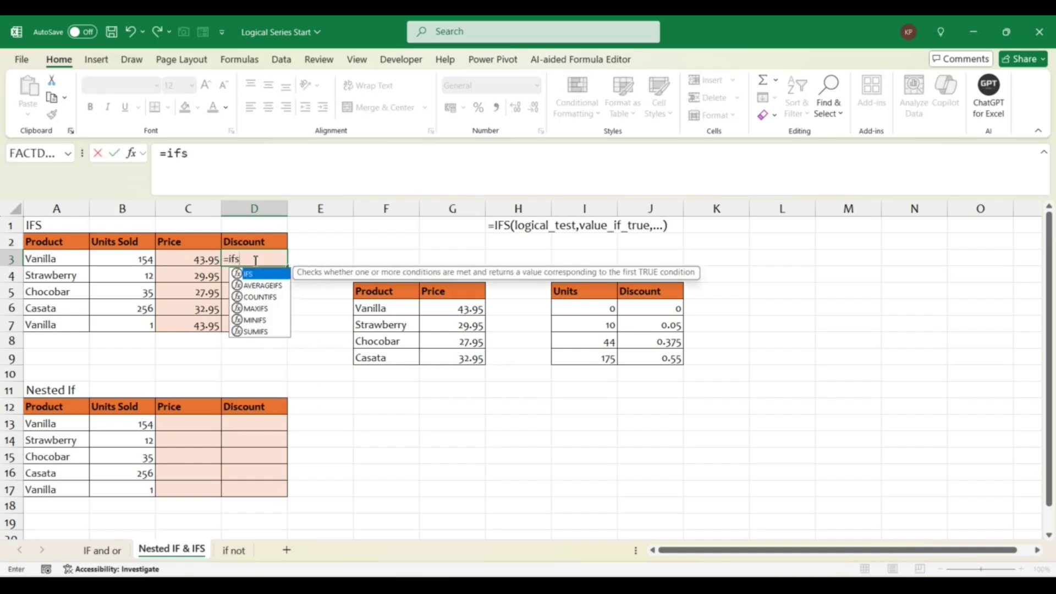
pyautogui.press('Tab')
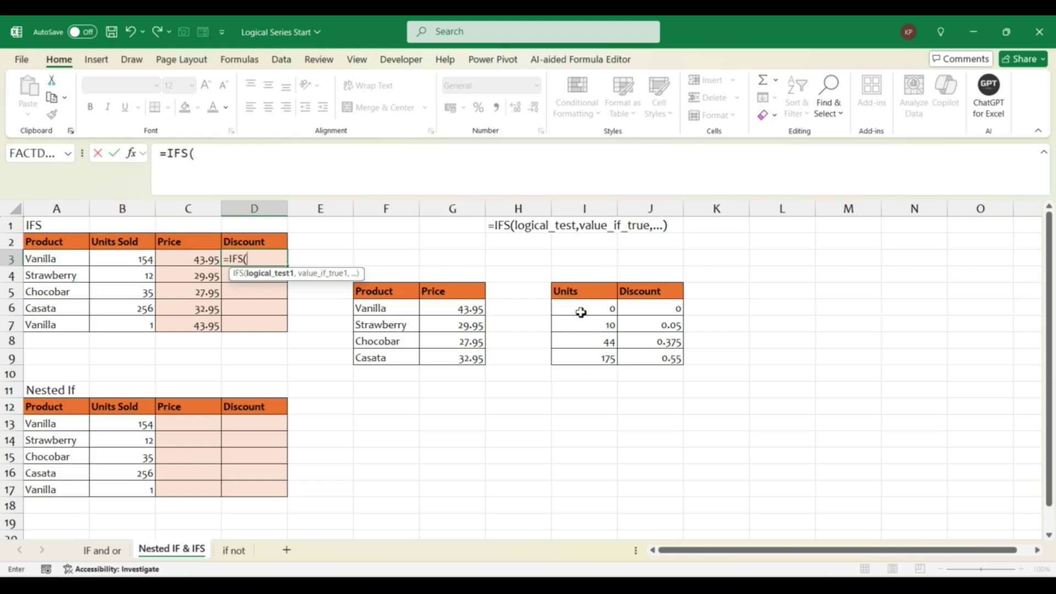
pyautogui.click(131, 258)
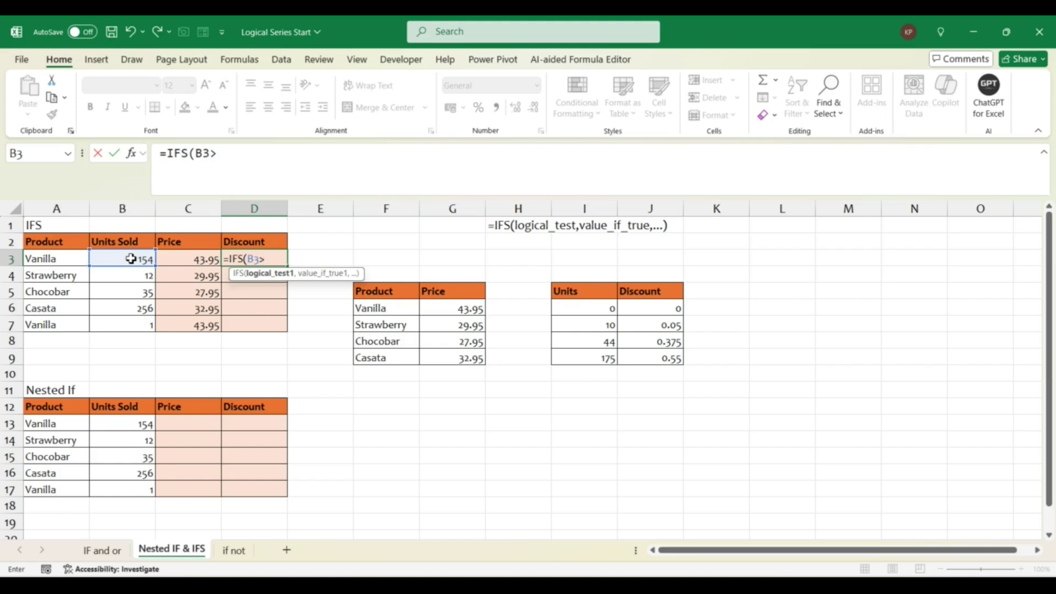
pyautogui.click(606, 359)
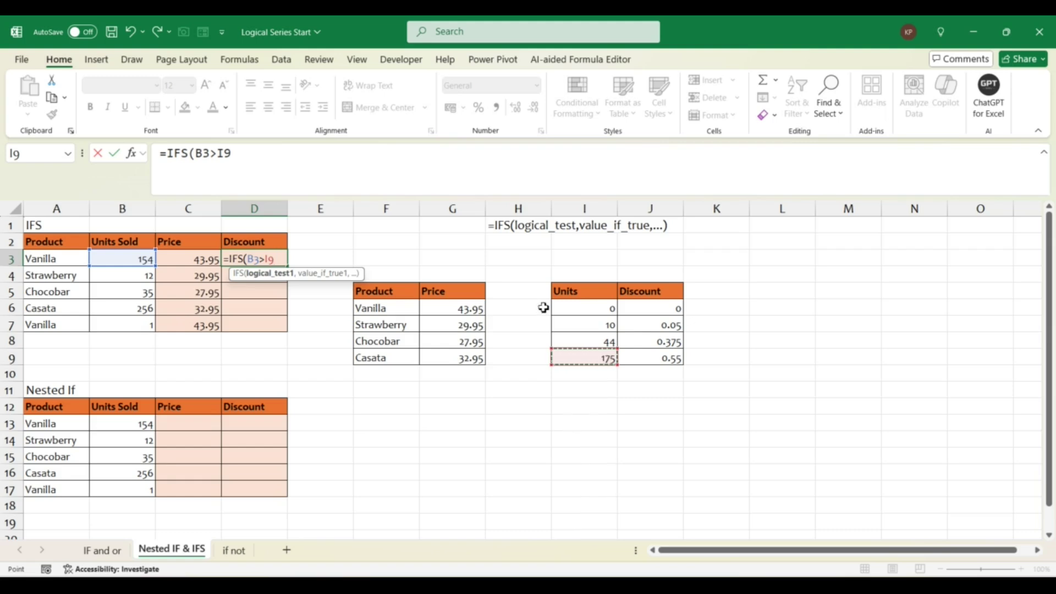
pyautogui.press('BackSpace')
pyautogui.press('BackSpace')
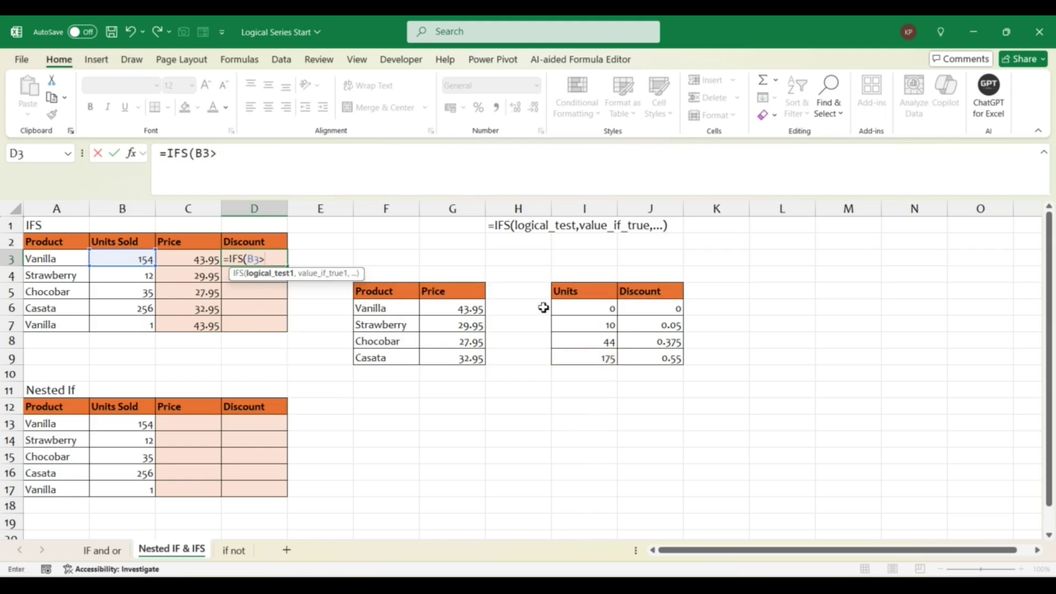
pyautogui.write('=')
pyautogui.click(605, 360)
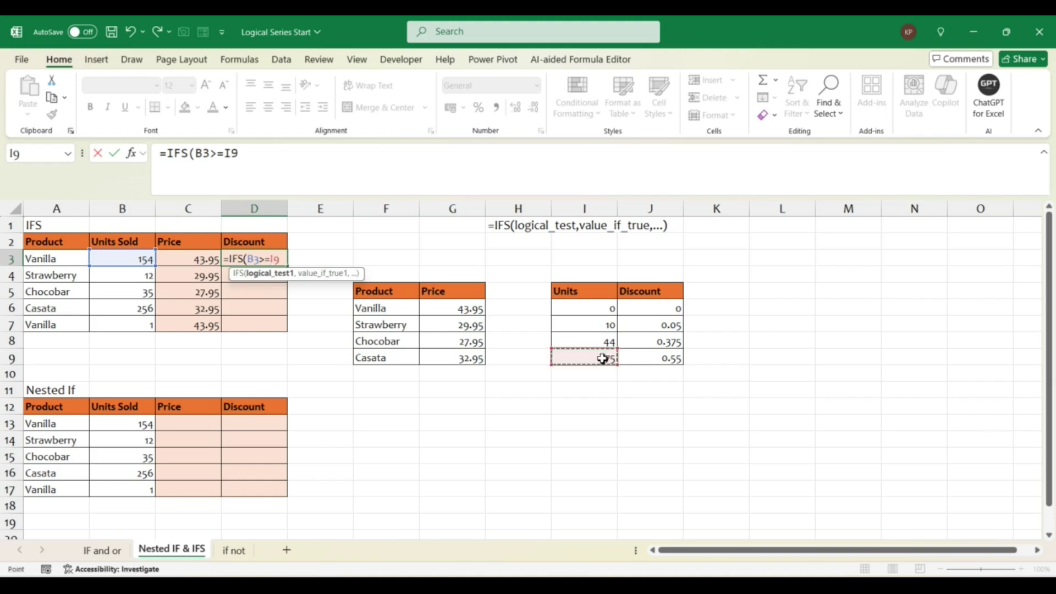
pyautogui.click(263, 159)
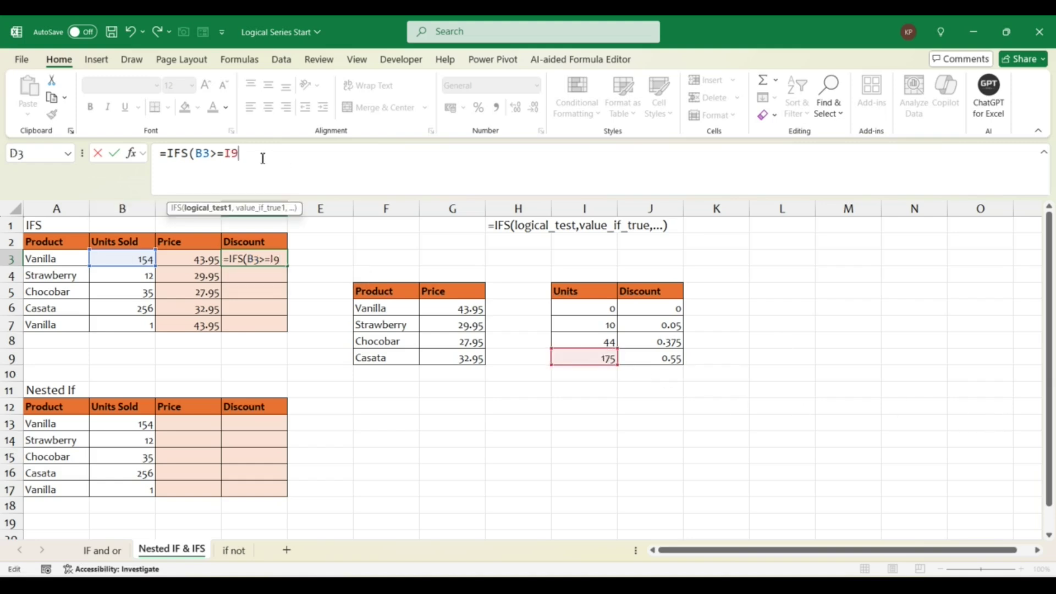
pyautogui.press('F4')
# Step: Add $J$9 as the value for the first test of the D3 IFS formula
pyautogui.write(',')
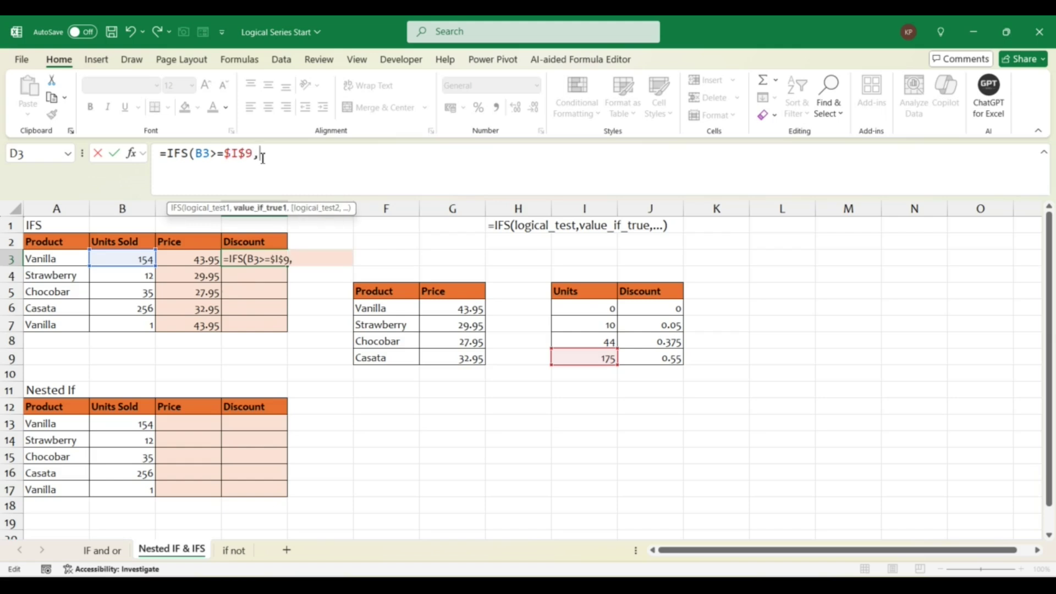
pyautogui.click(678, 363)
pyautogui.press('F4')
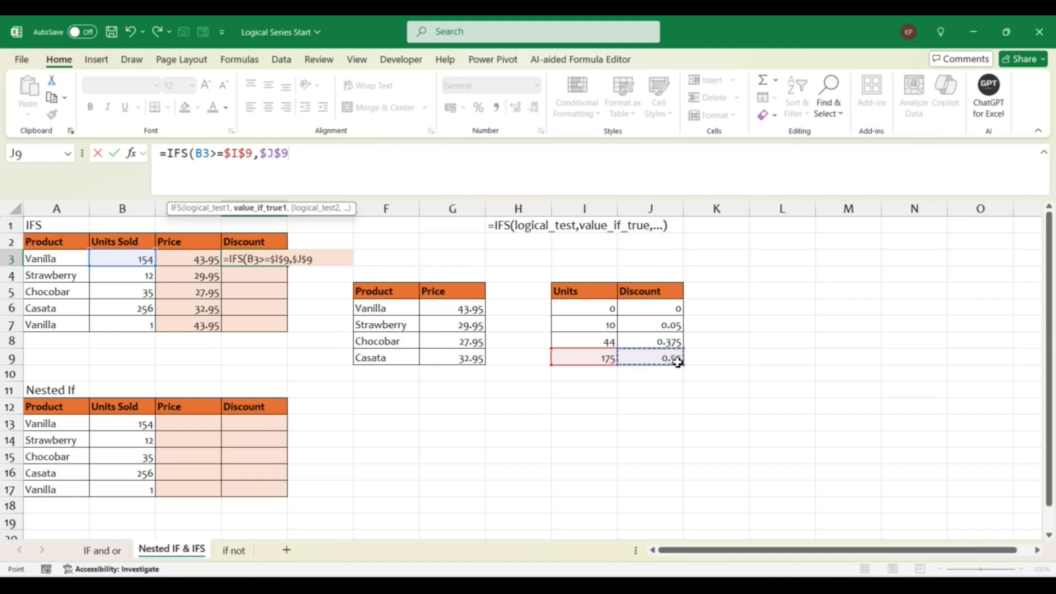
pyautogui.write(',')
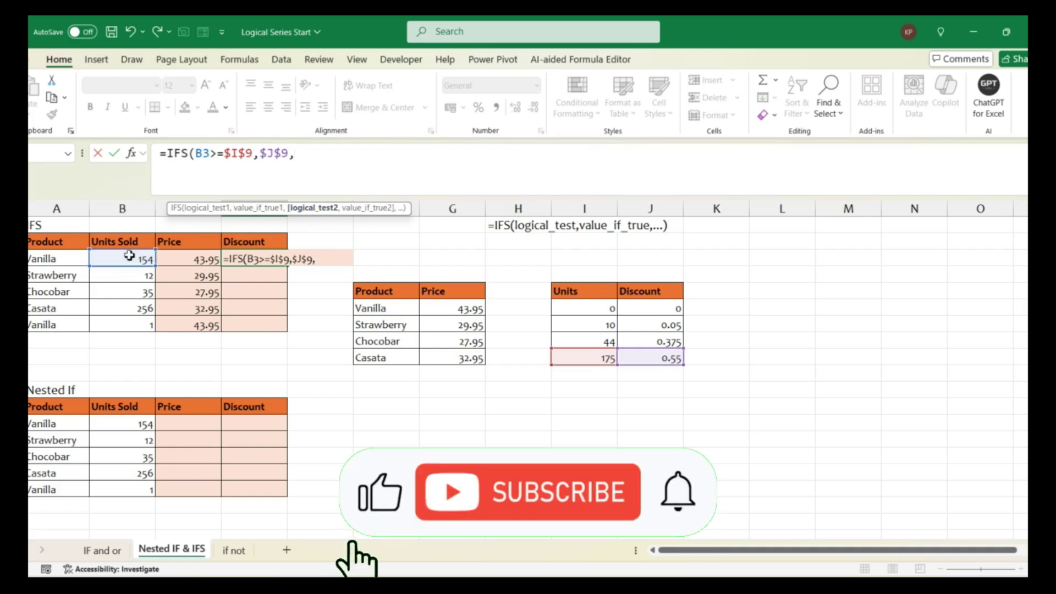
# Step: Add the second test B3>=$I$8 with $J$8 as its value to the D3 IFS formula
pyautogui.click(111, 263)
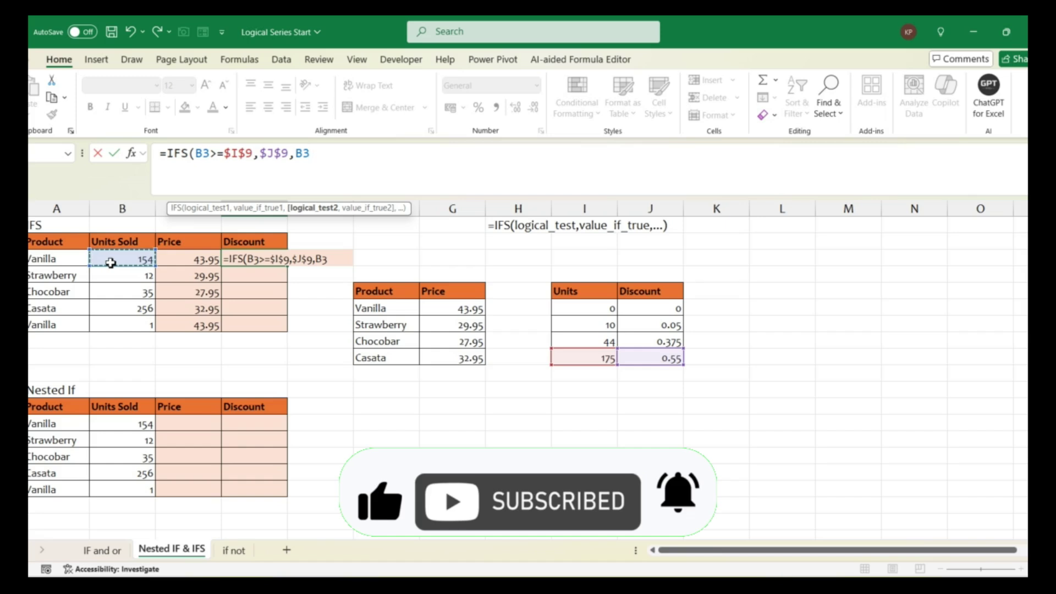
pyautogui.write('>=')
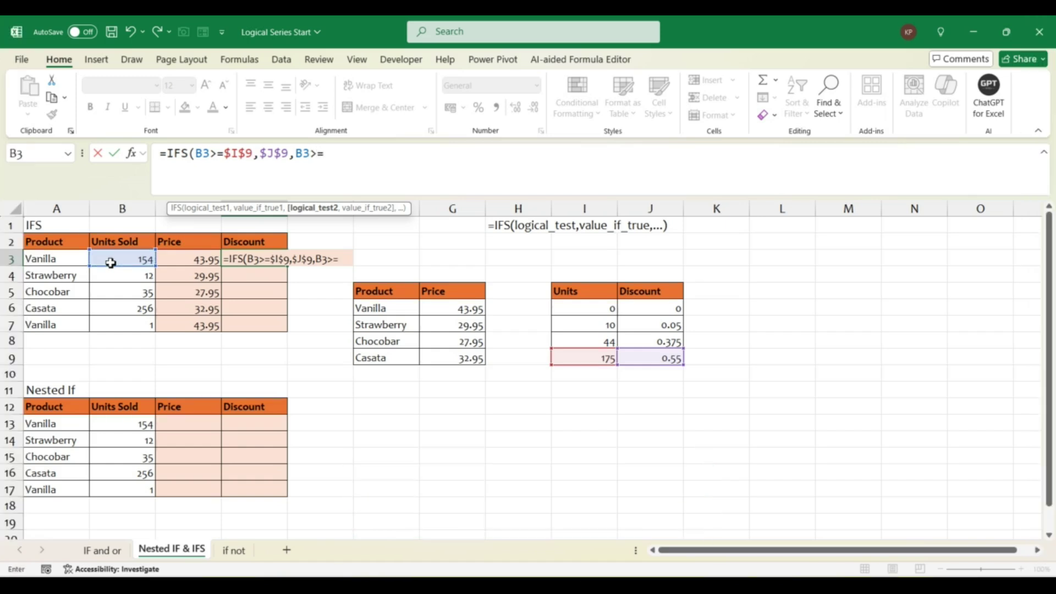
pyautogui.click(598, 342)
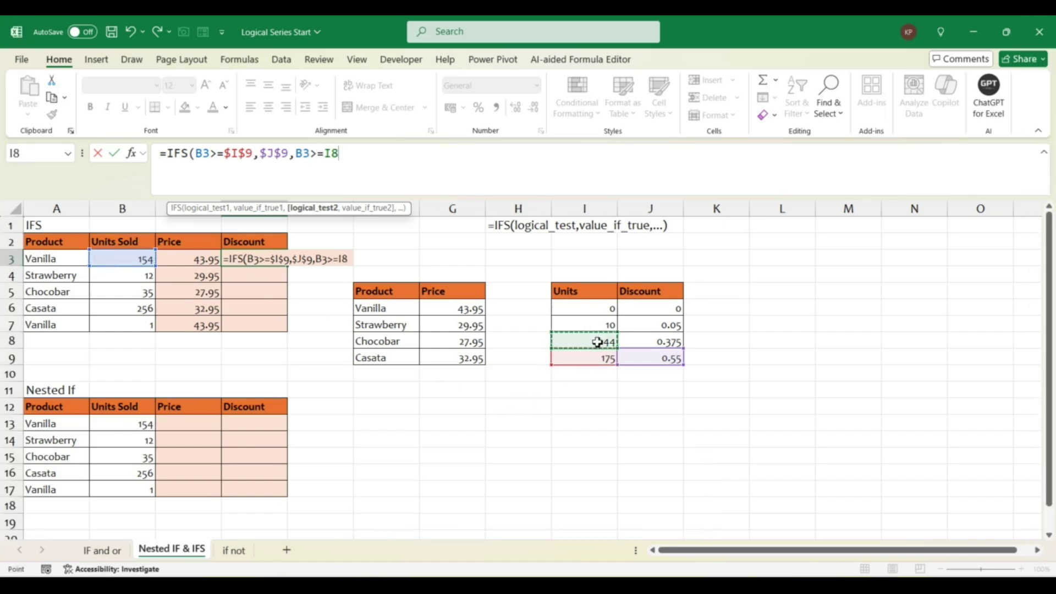
pyautogui.press('F4')
pyautogui.write(',')
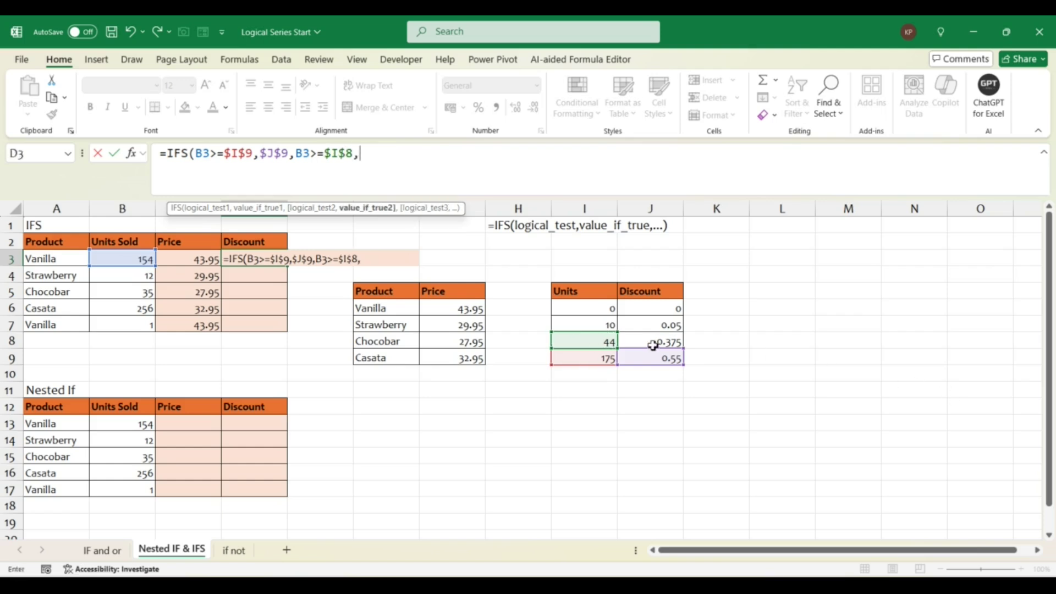
pyautogui.click(658, 343)
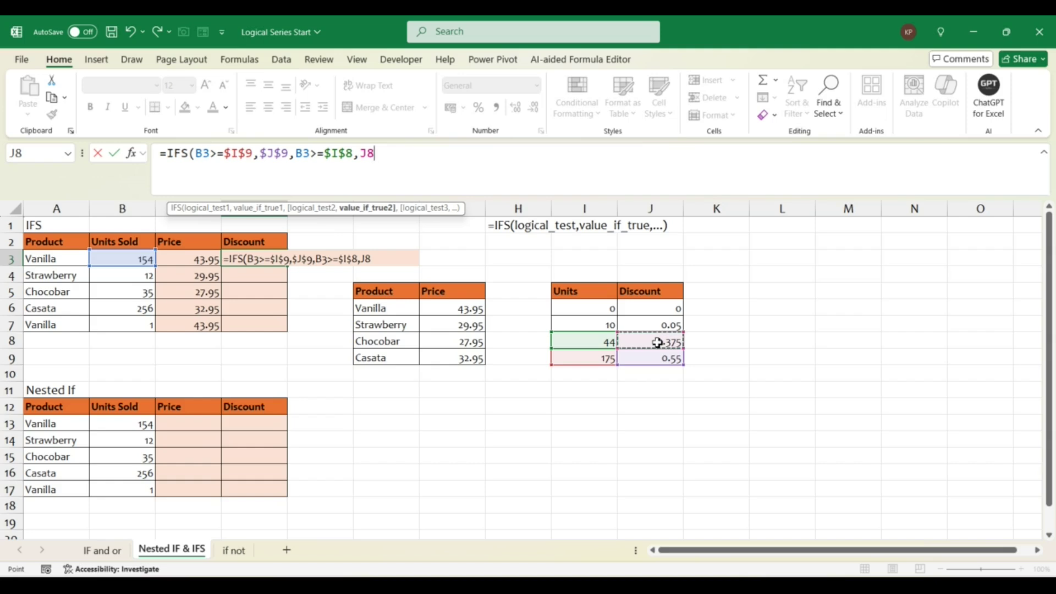
pyautogui.press('F4')
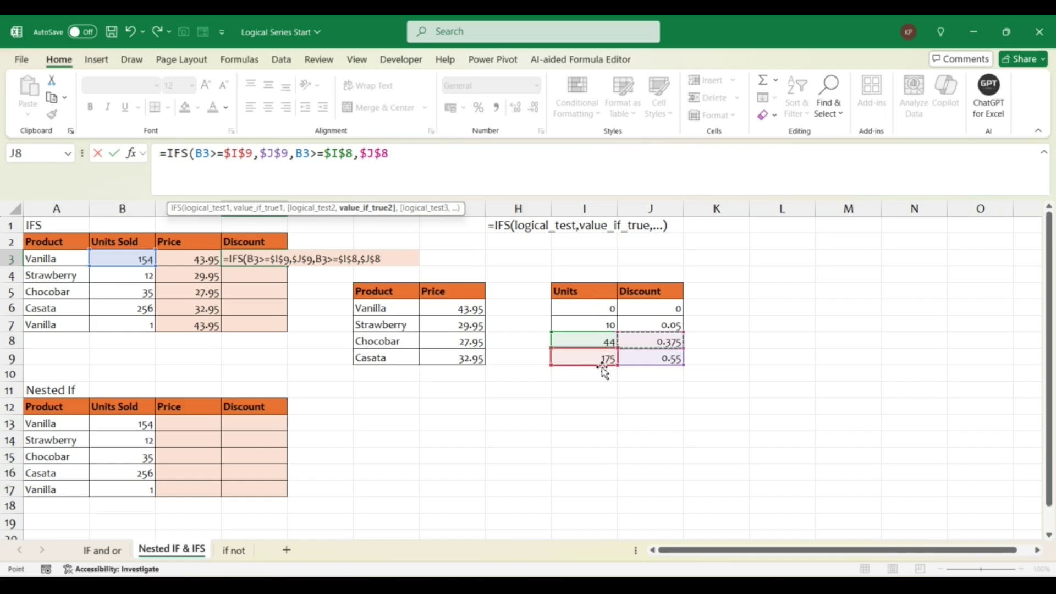
# Step: Add the third test B3>=$I$7 with $J$7 as its value to the D3 IFS formula
pyautogui.click(433, 151)
pyautogui.write(',')
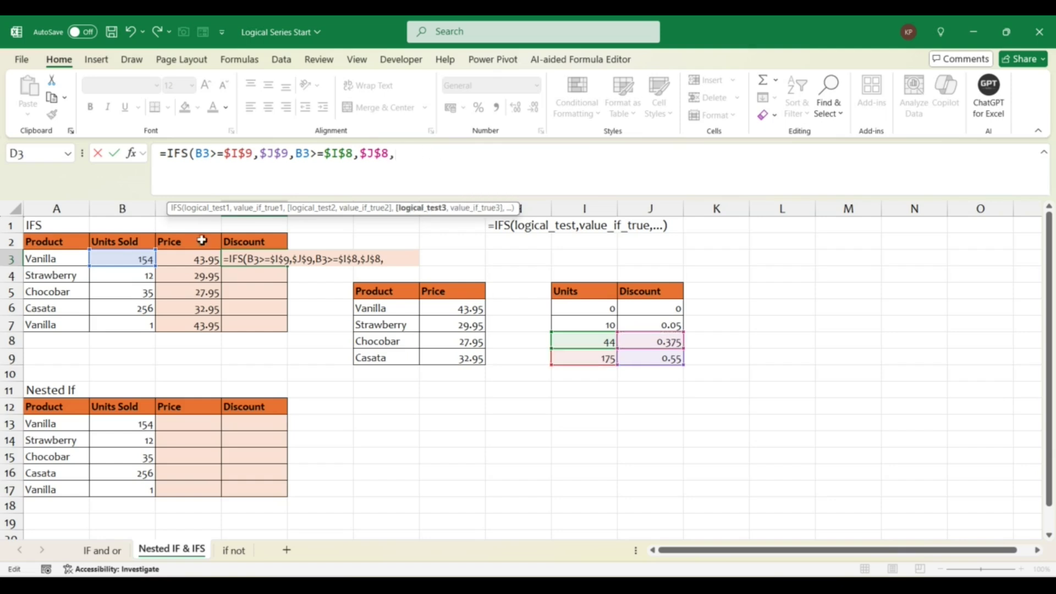
pyautogui.click(132, 260)
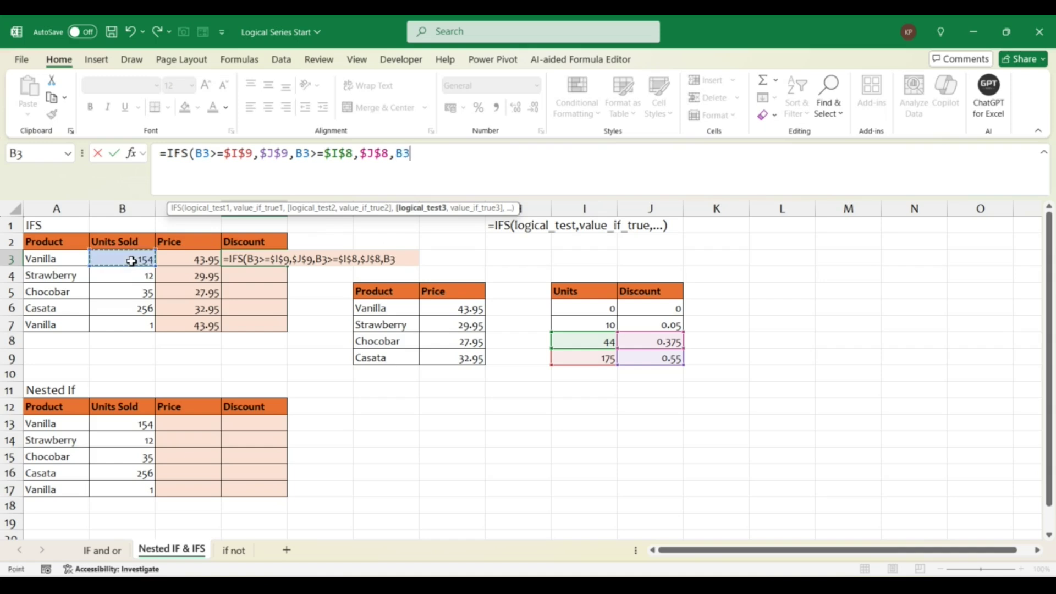
pyautogui.write('> =')
pyautogui.click(590, 325)
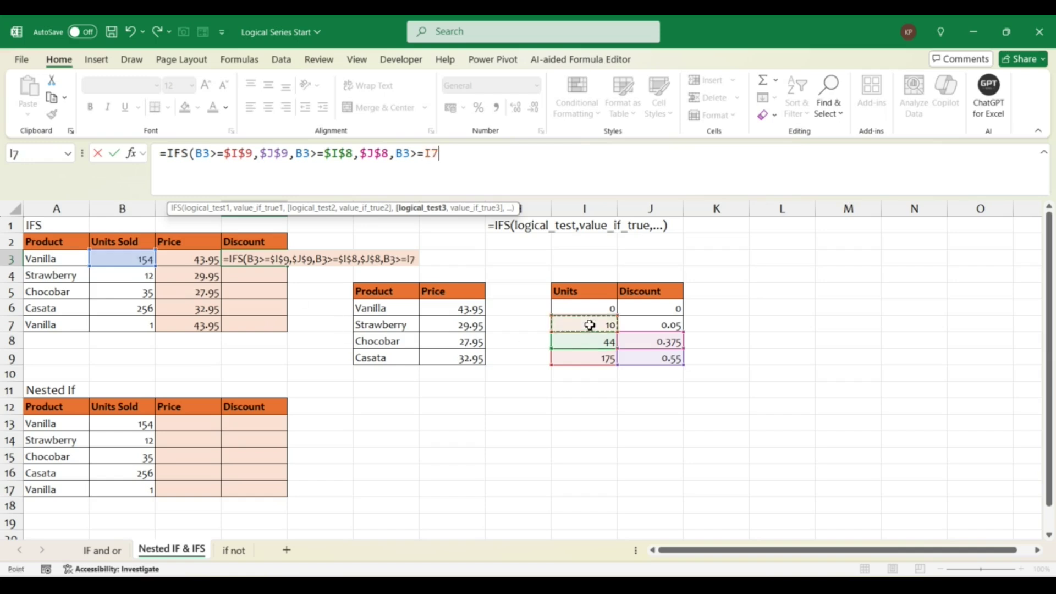
pyautogui.press('F4')
pyautogui.write(',')
pyautogui.click(667, 327)
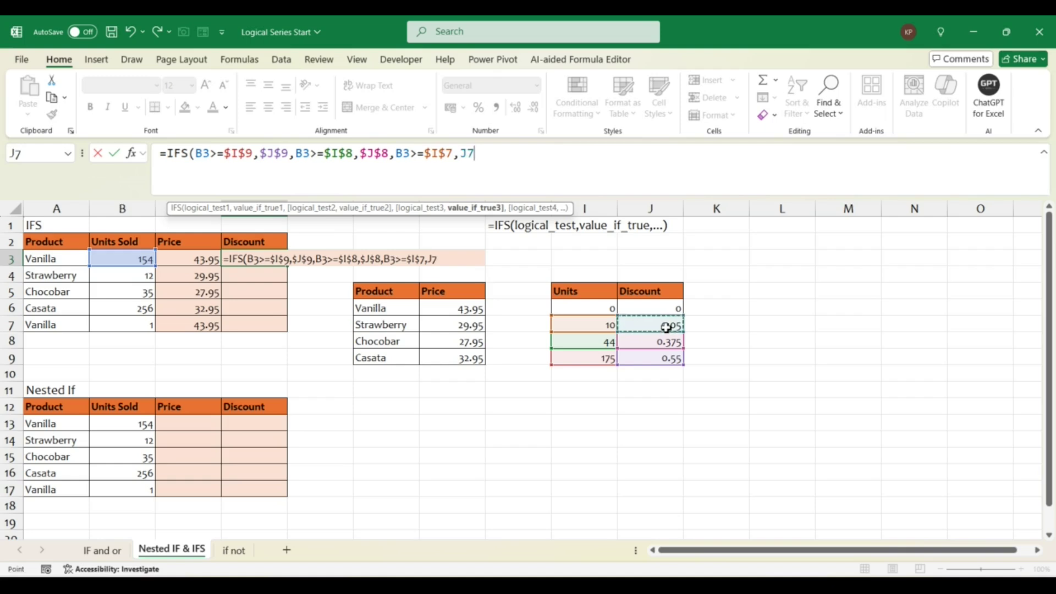
pyautogui.press('F4')
# Step: Add the fourth test B3>=$I$6 with J6 as its value and complete the D3 IFS formula
pyautogui.write(',')
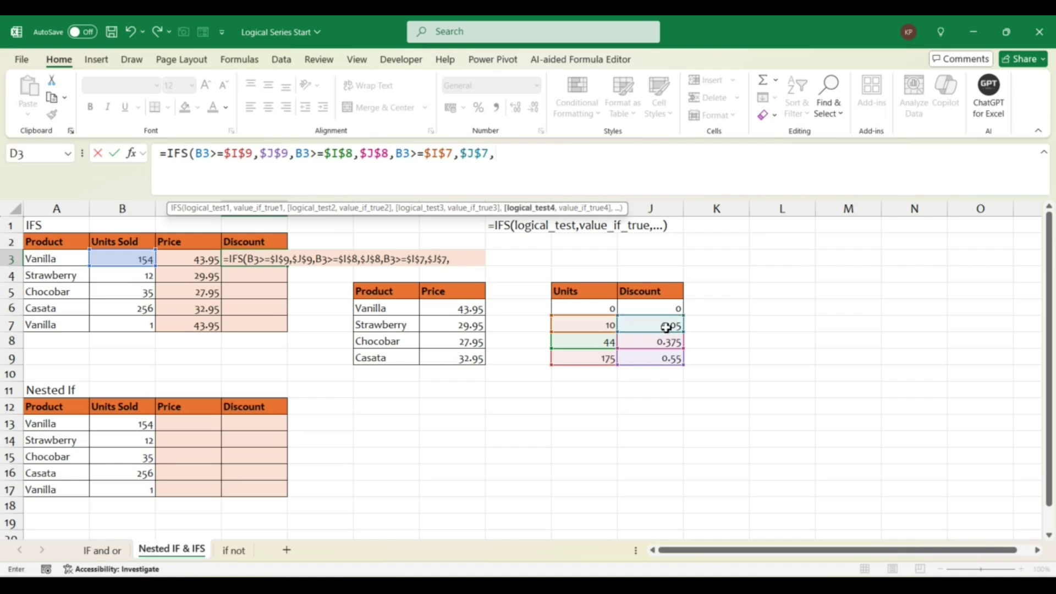
pyautogui.click(138, 260)
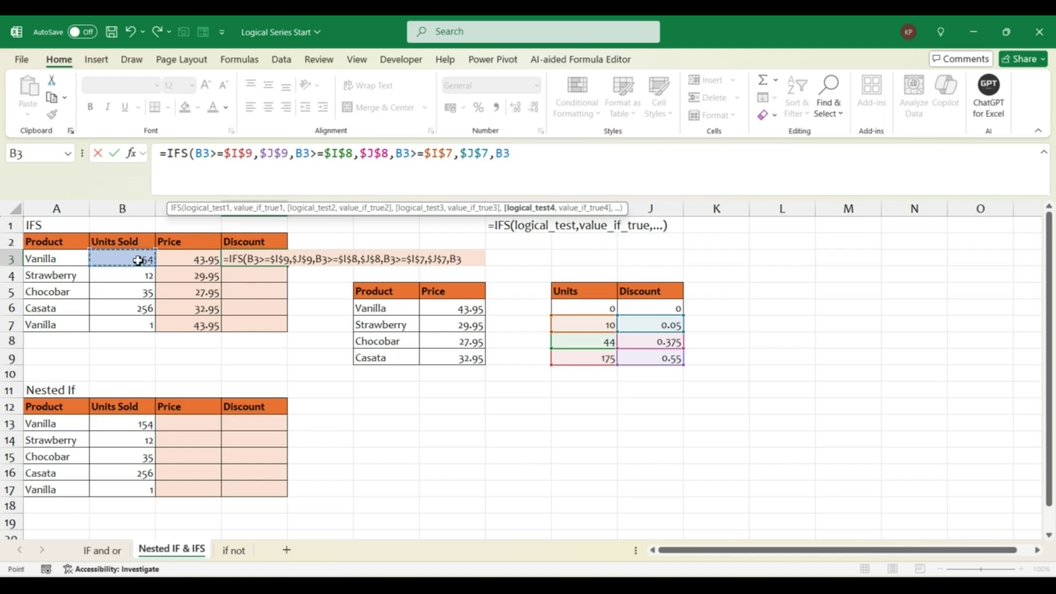
pyautogui.write('>=')
pyautogui.click(599, 310)
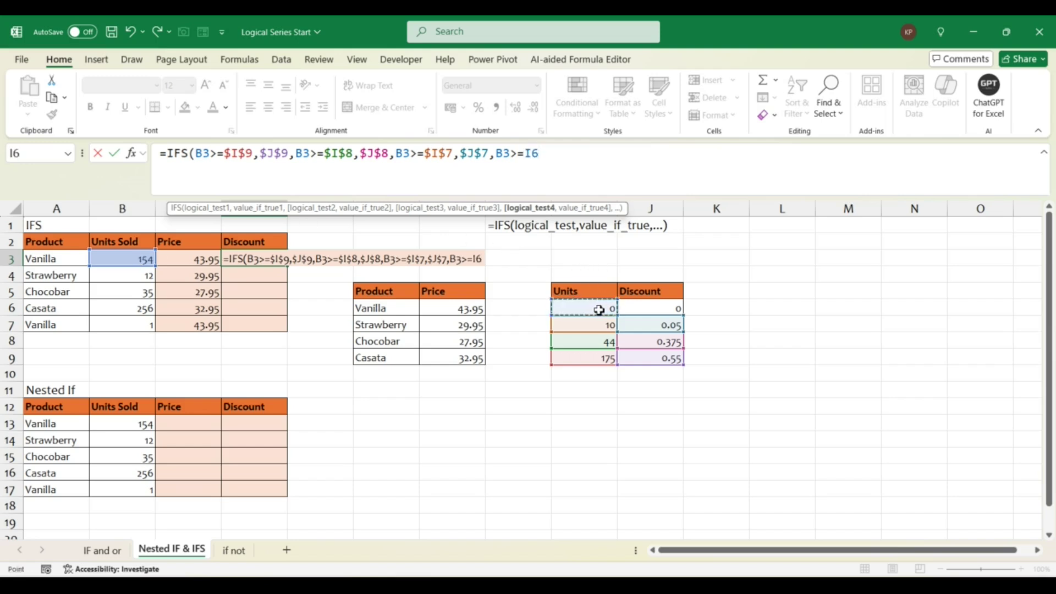
pyautogui.press('F4')
pyautogui.write(',')
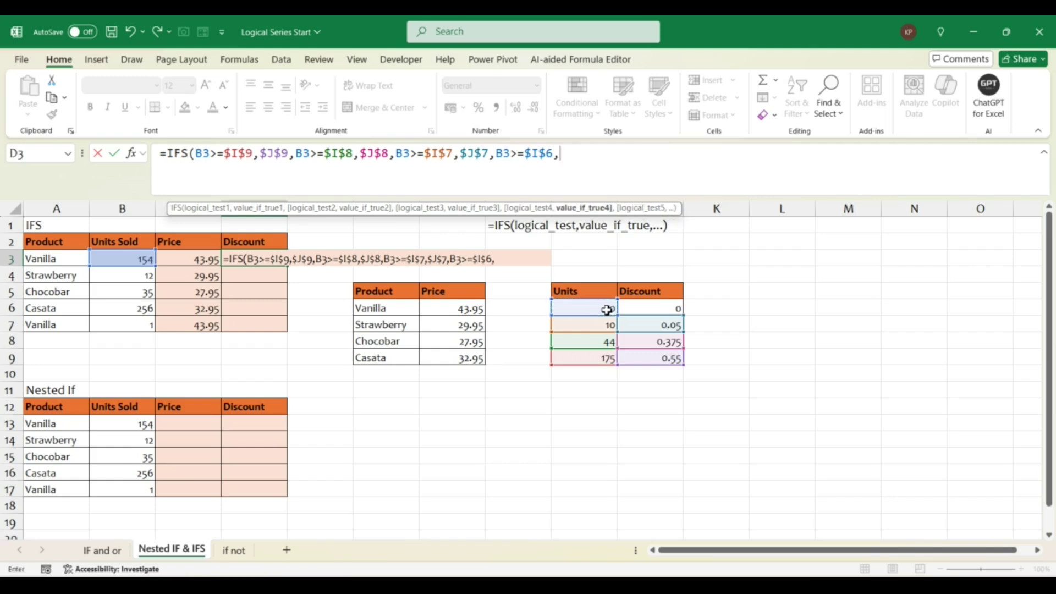
pyautogui.click(665, 308)
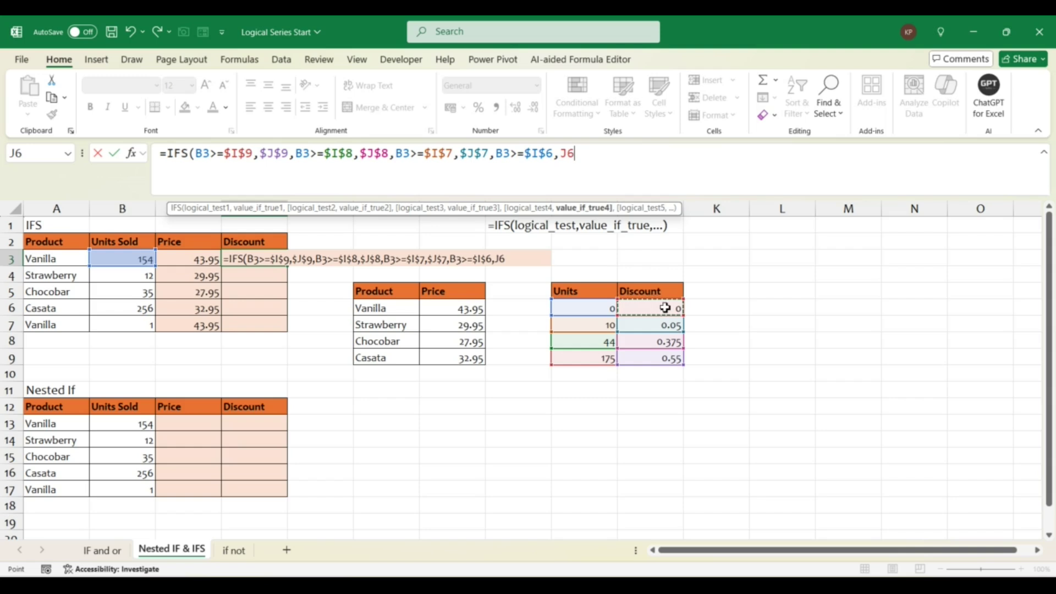
pyautogui.write(')')
pyautogui.press('Return')
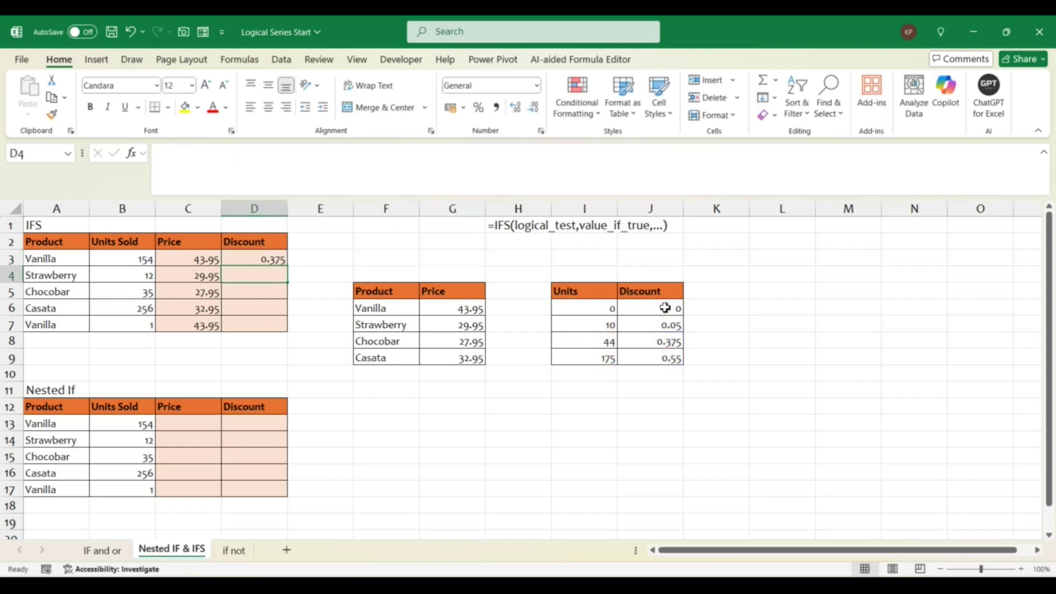
# Step: Fill the D3 discount formula down through D7
pyautogui.press('Up')
pyautogui.hotkey('shift', 'Down')
pyautogui.hotkey('shift', 'Down')
pyautogui.hotkey('shift', 'Down')
pyautogui.hotkey('shift', 'Down')
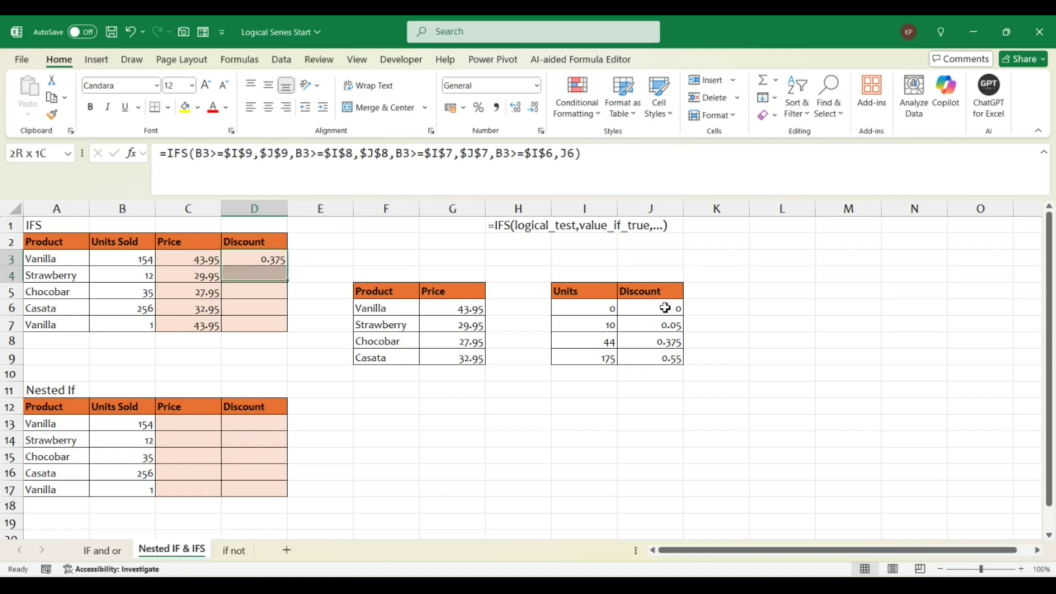
pyautogui.hotkey('ctrl', 'd')
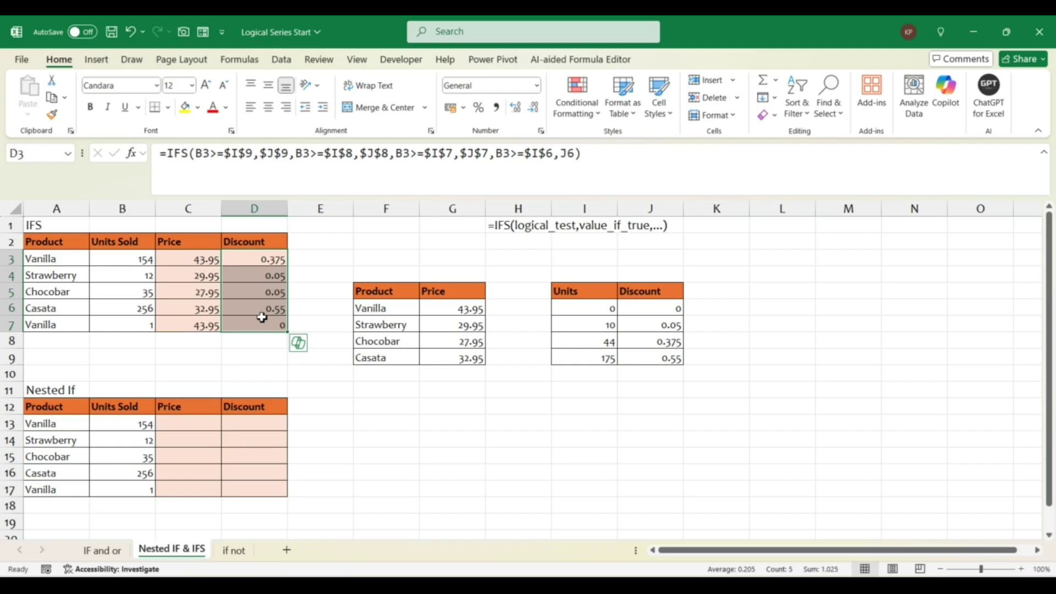
# Step: Start an IF formula in C13 with the test $A13=$F$6 and $G$6 as the value if true
pyautogui.click(194, 421)
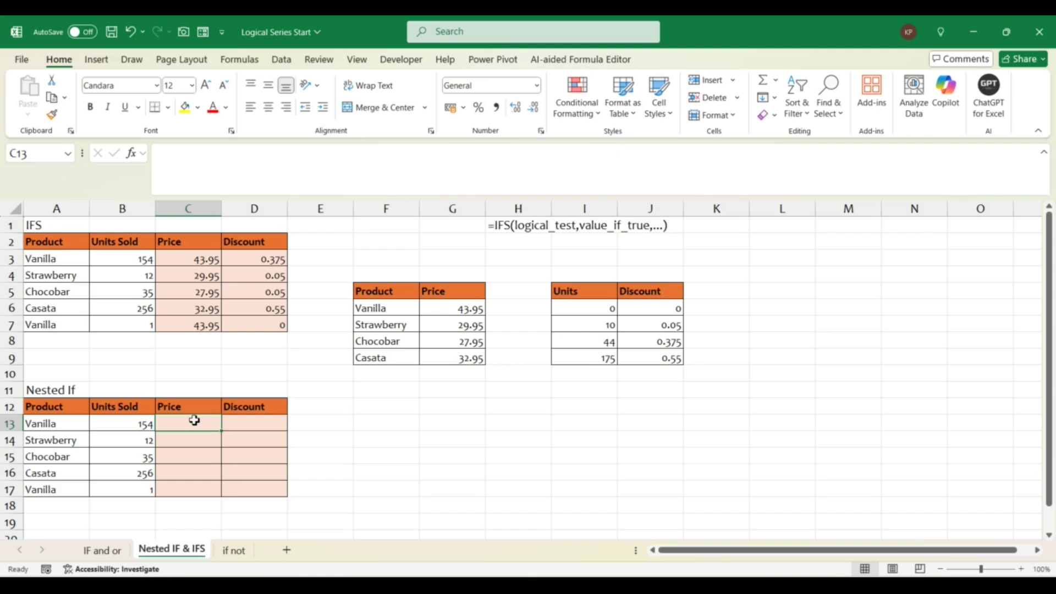
pyautogui.write('=if')
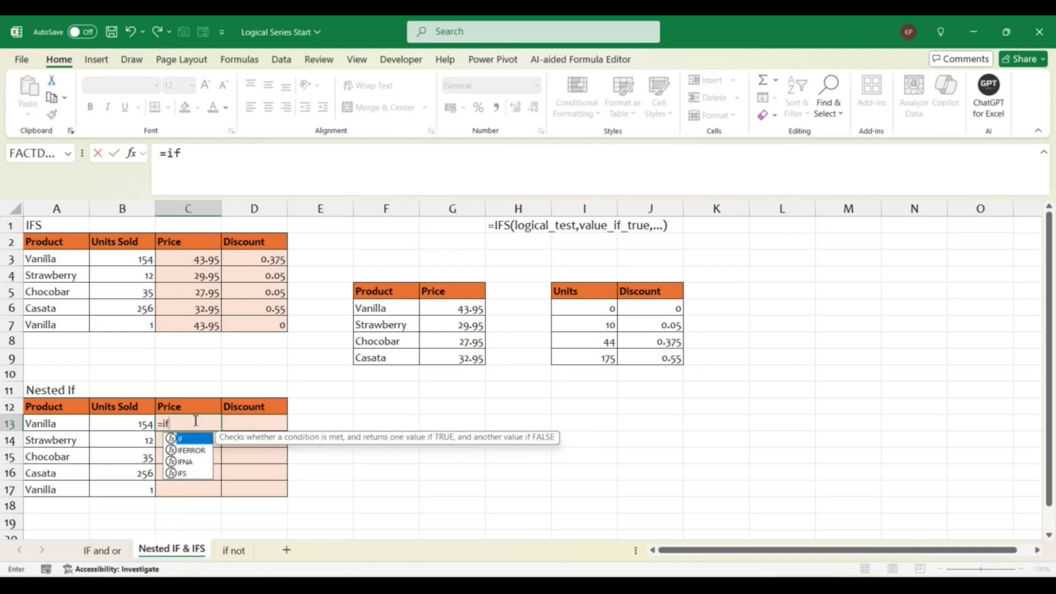
pyautogui.press('Tab')
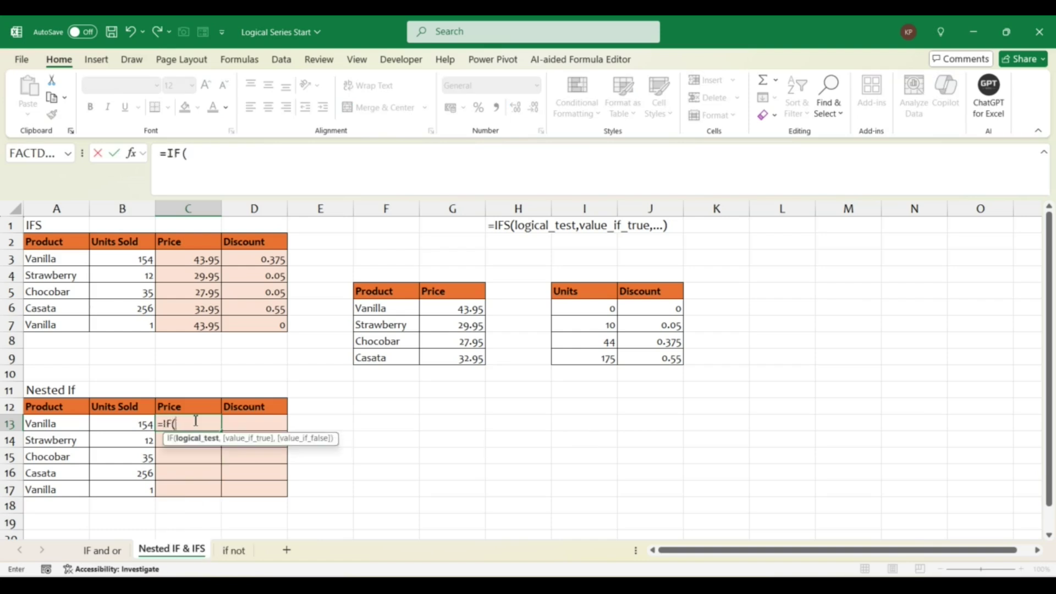
pyautogui.click(60, 424)
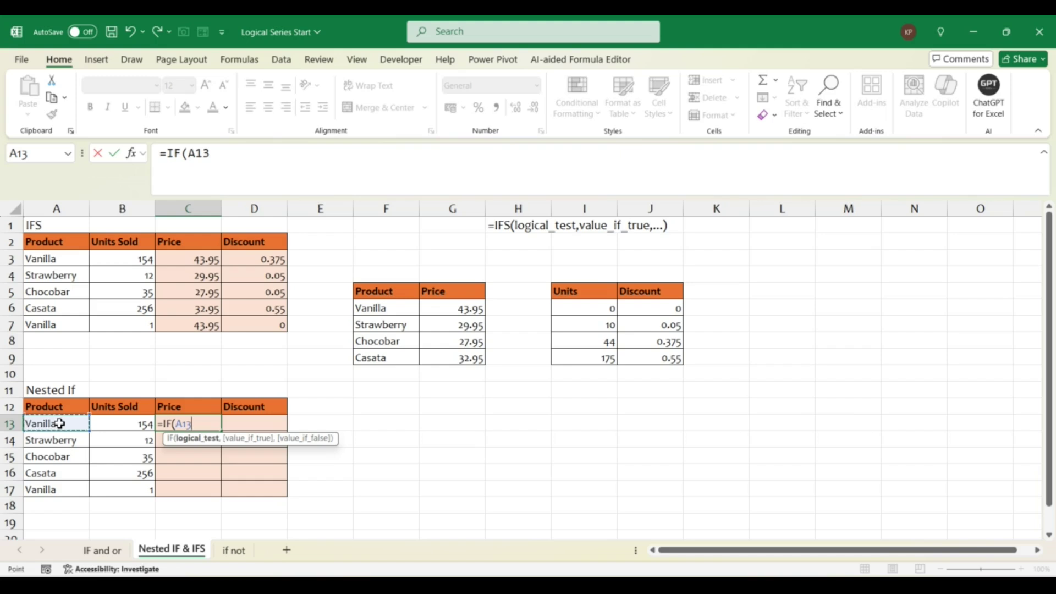
pyautogui.press('F4')
pyautogui.press('F4')
pyautogui.press('F4')
pyautogui.write('=')
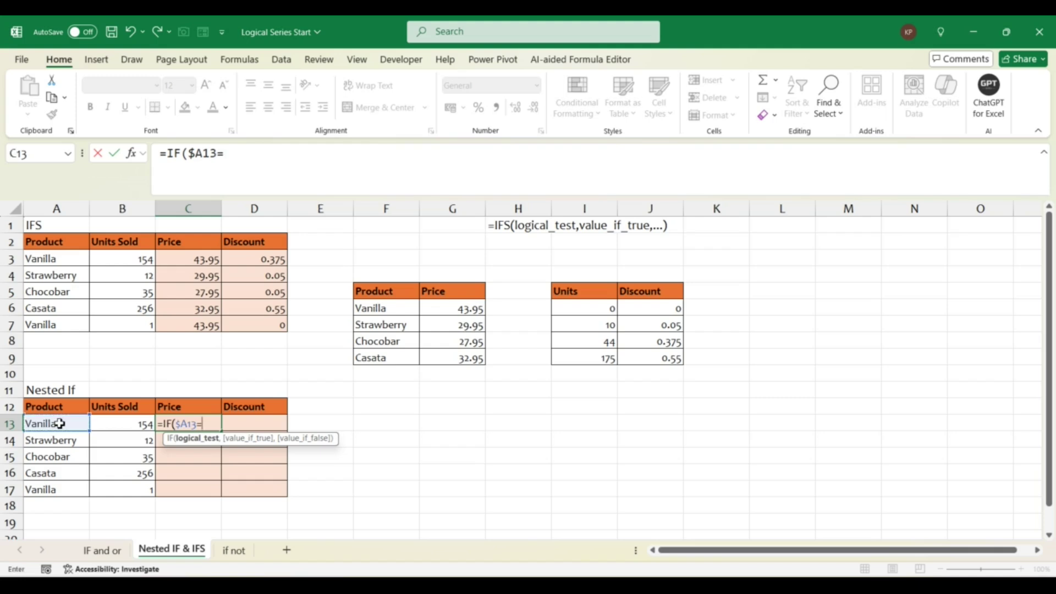
pyautogui.click(376, 309)
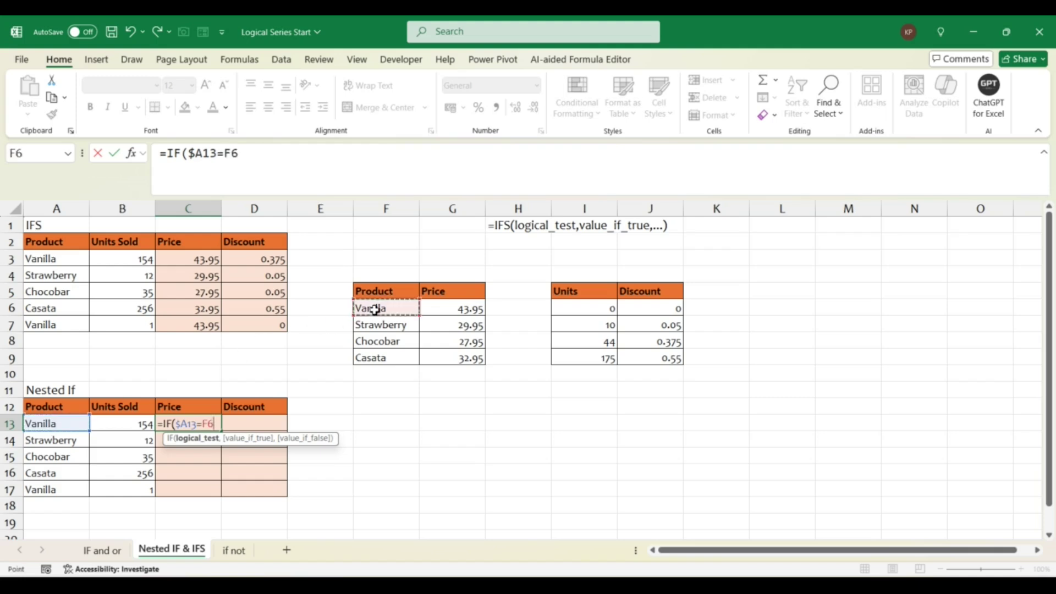
pyautogui.press('F4')
pyautogui.write(',')
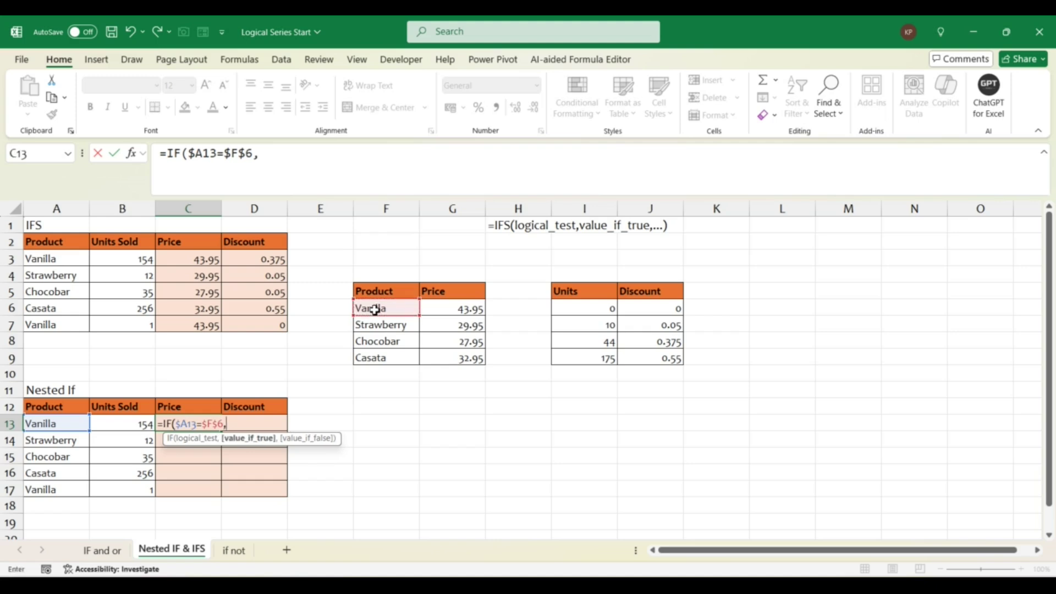
pyautogui.click(459, 308)
pyautogui.press('F4')
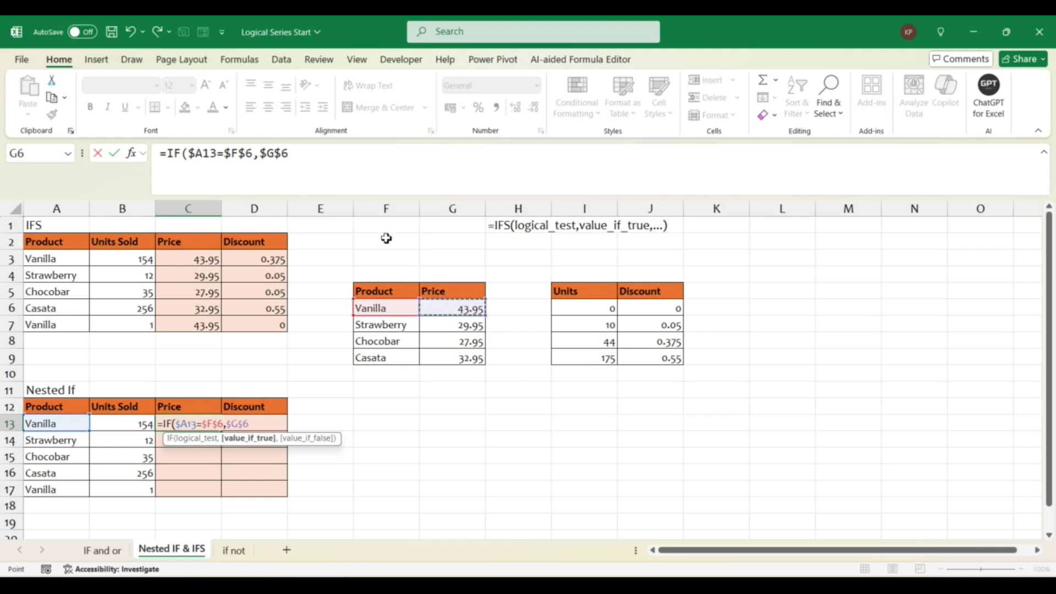
# Step: Copy the IF($A13=$F$6,$G$6 part of the C13 formula and paste it as the value-if-false argument
pyautogui.moveTo(291, 160); pyautogui.dragTo(170, 157)
pyautogui.hotkey('ctrl', 'c')
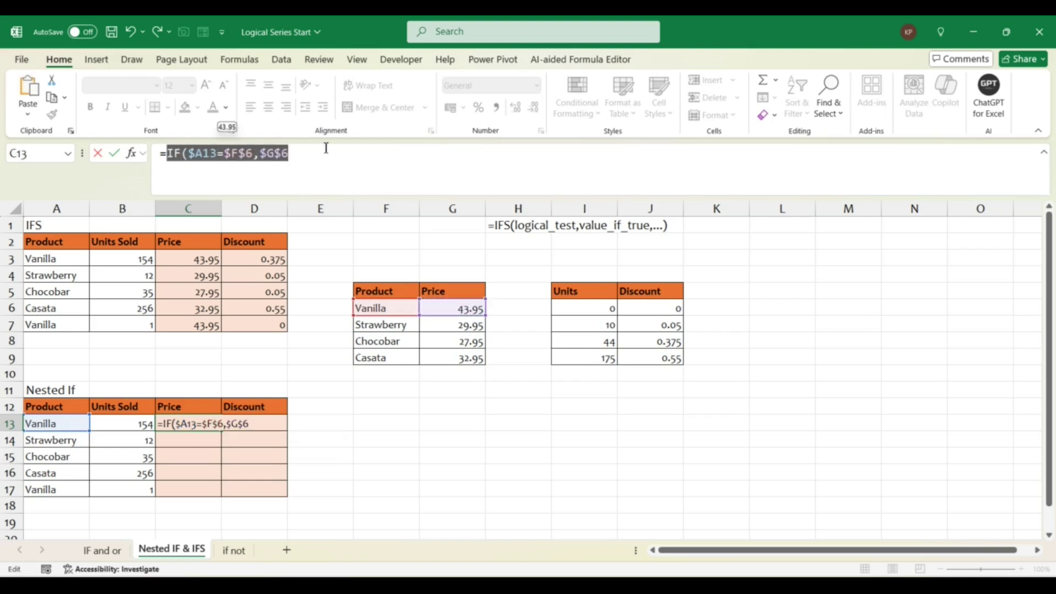
pyautogui.click(300, 160)
pyautogui.write(',')
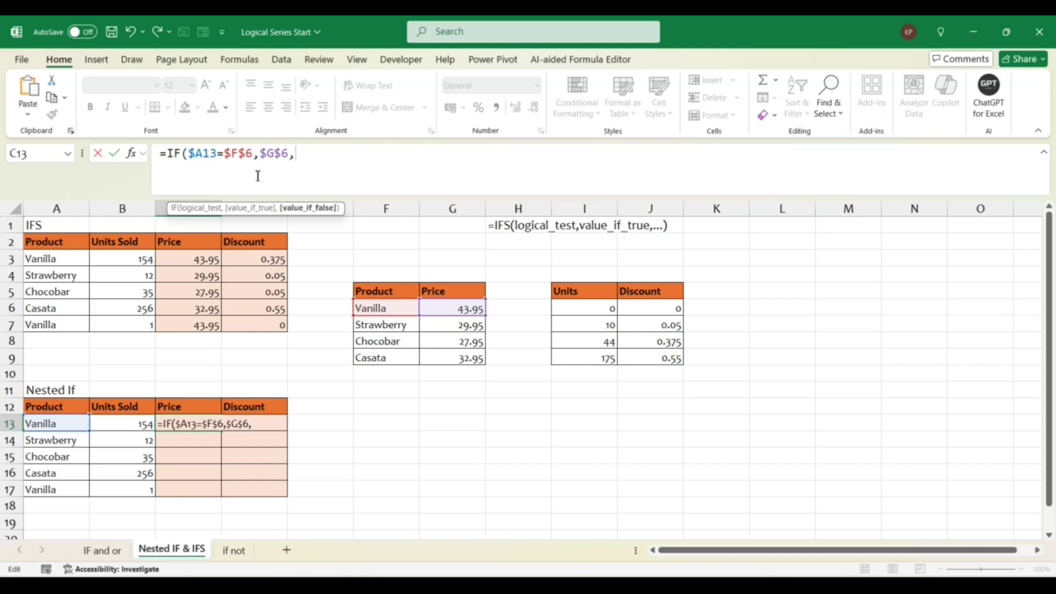
pyautogui.hotkey('ctrl', 'v')
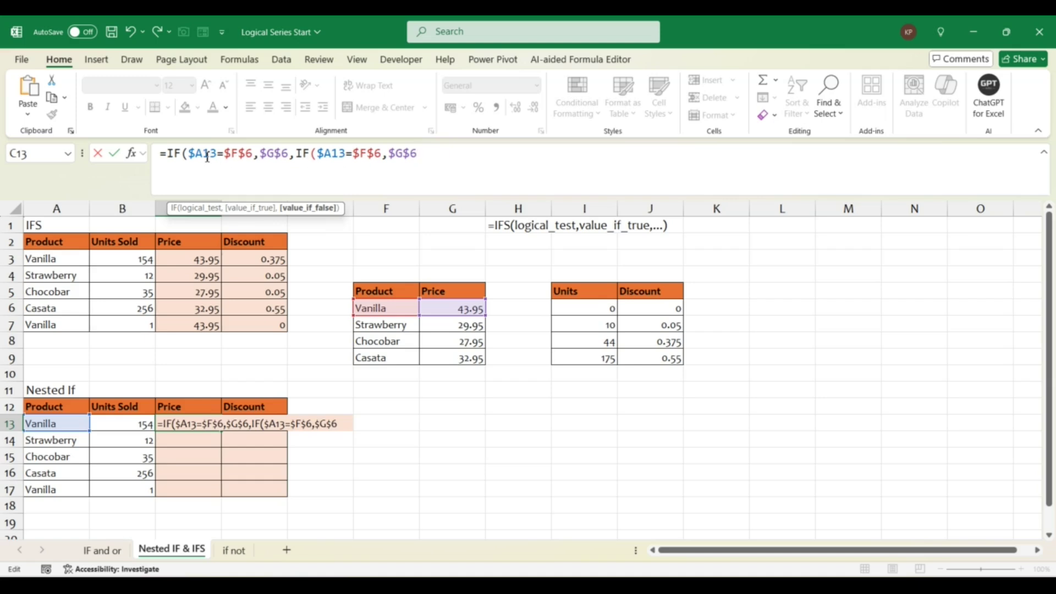
# Step: Change the second IF in the C13 formula to test against $F$7 and return $G$7
pyautogui.click(376, 157)
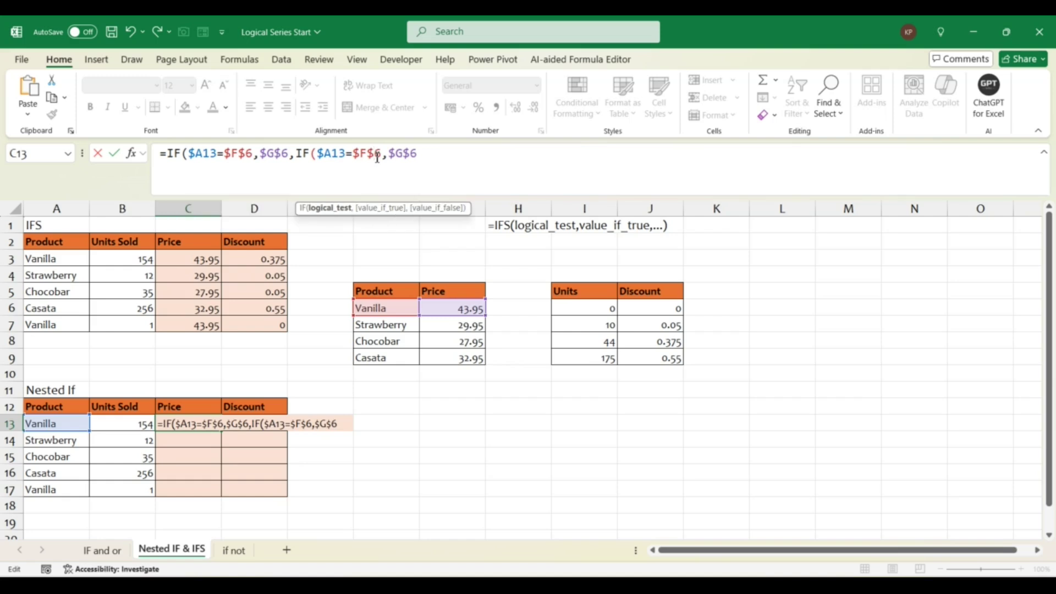
pyautogui.press('Delete')
pyautogui.write('7')
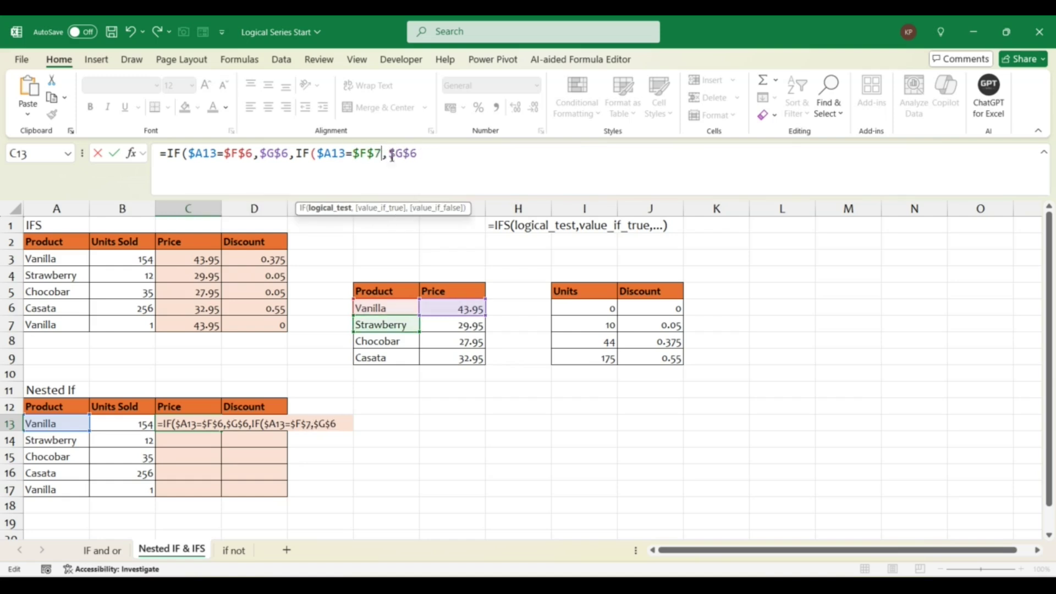
pyautogui.click(439, 155)
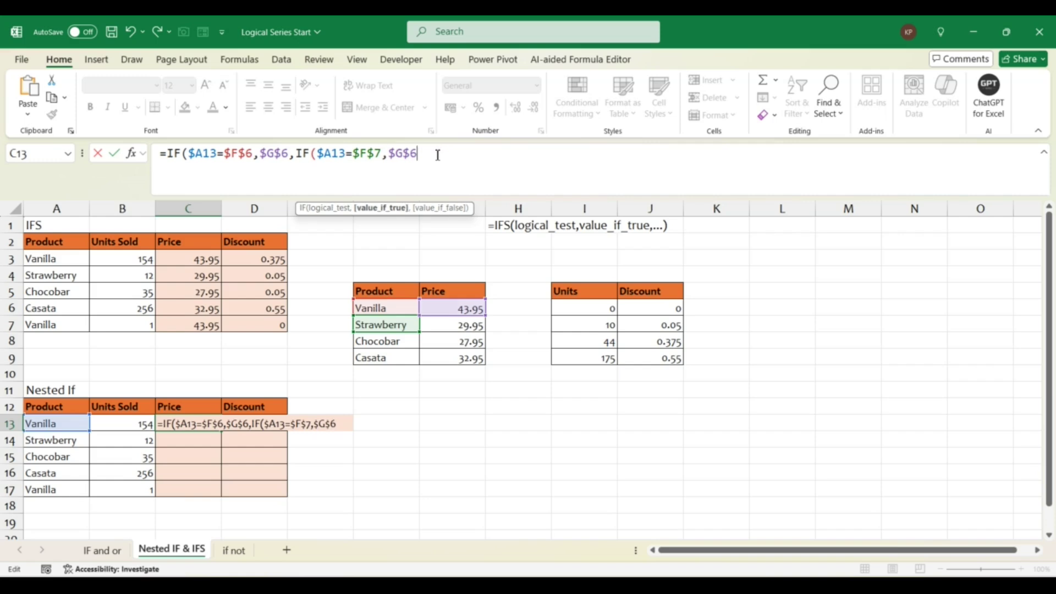
pyautogui.press('BackSpace')
pyautogui.write('7')
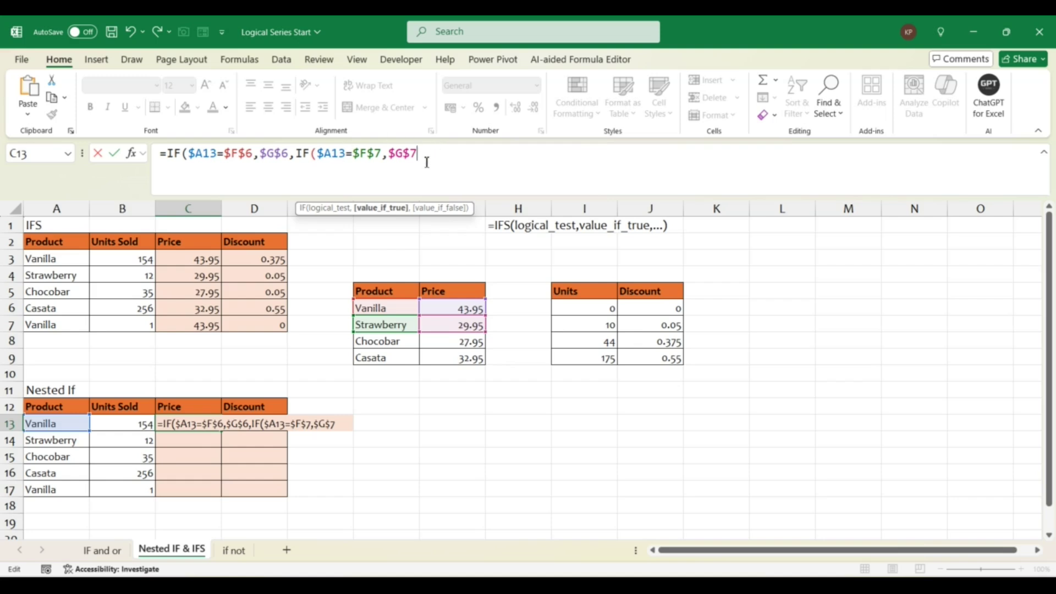
# Step: Nest a third IF in the C13 formula that tests $A13=$F$8 and returns $G$8
pyautogui.write(',')
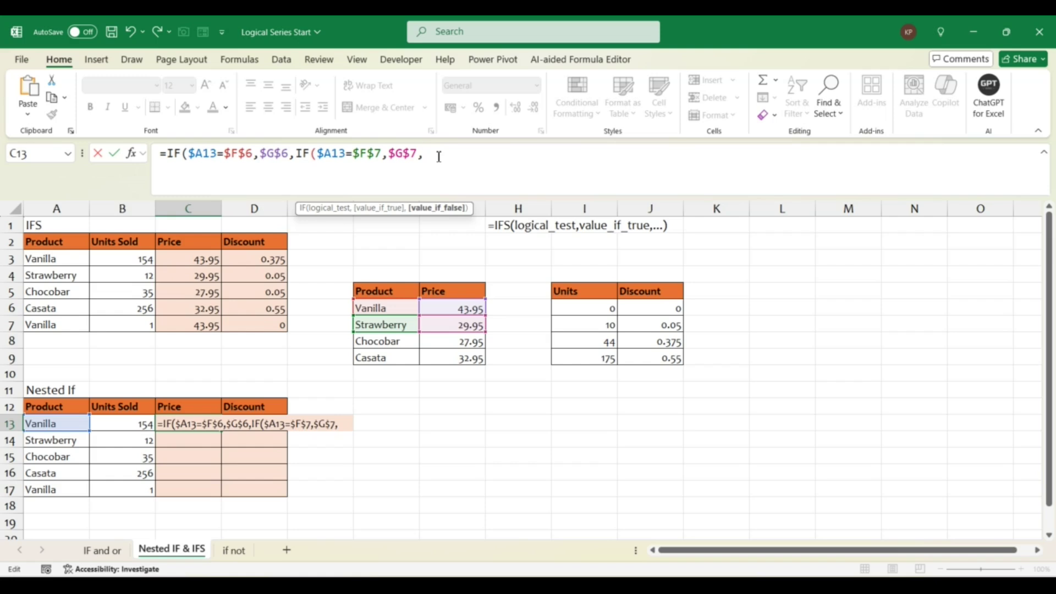
pyautogui.write('IF($A13=$F$6,$G$6')
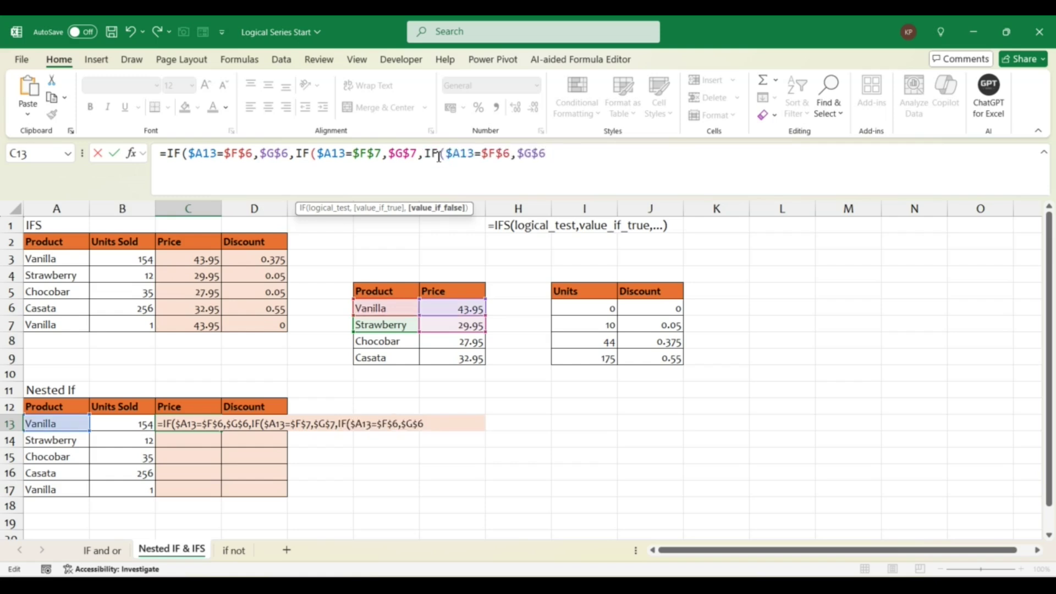
pyautogui.click(511, 156)
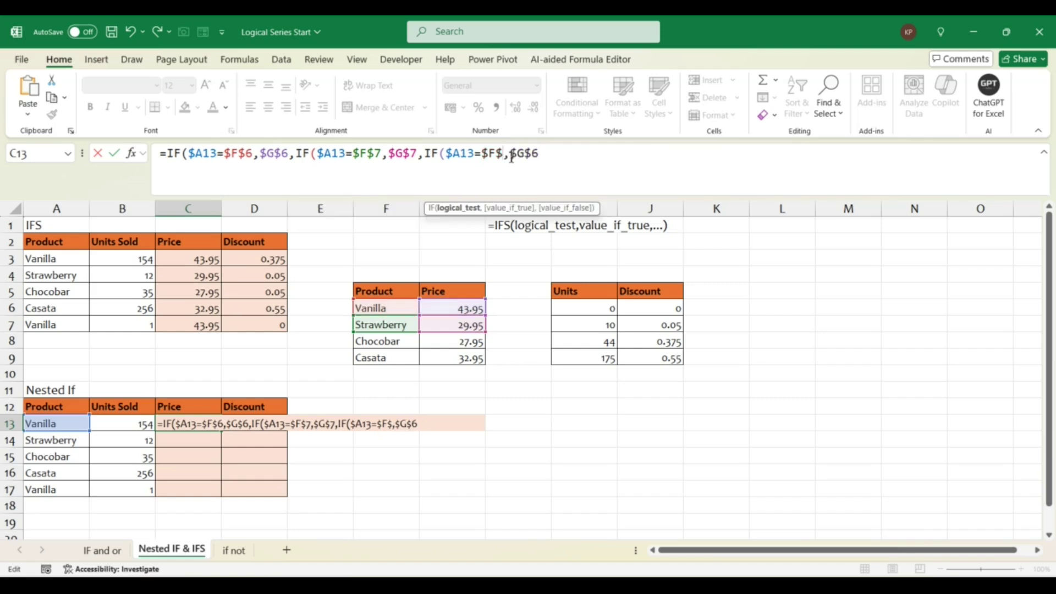
pyautogui.click(385, 341)
pyautogui.click(555, 157)
pyautogui.press('BackSpace')
pyautogui.write('8,')
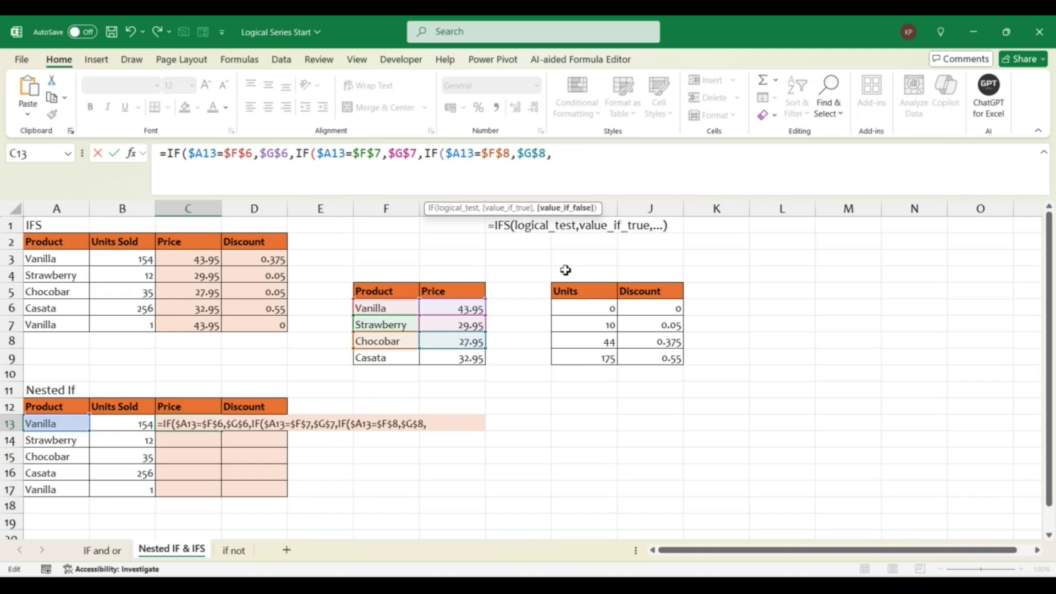
# Step: Nest a fourth IF in the C13 formula that tests $A13=$F$9 and returns $G$9
pyautogui.hotkey('ctrl', 'v')
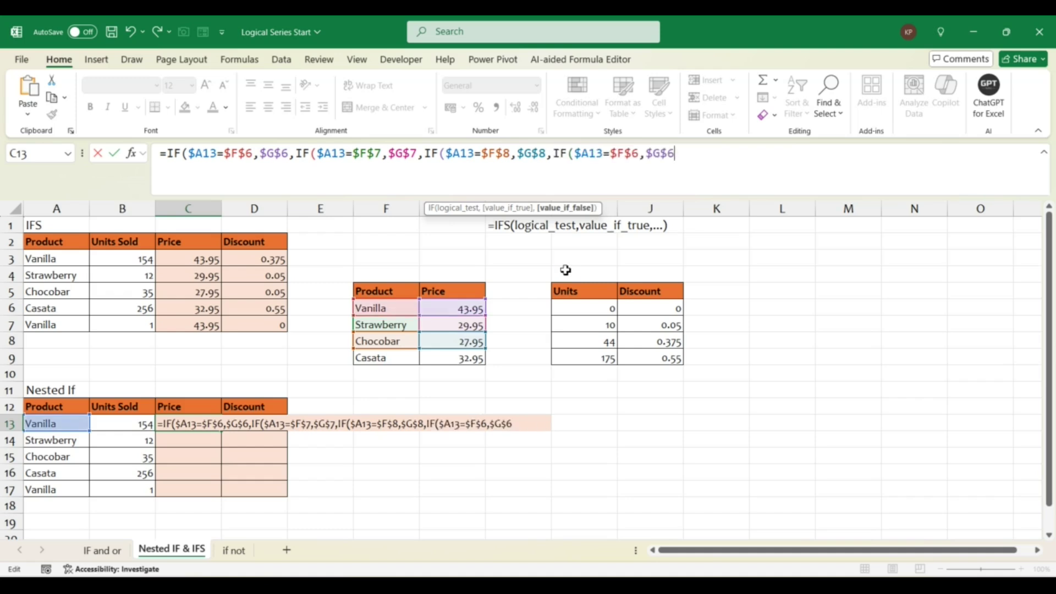
pyautogui.click(640, 155)
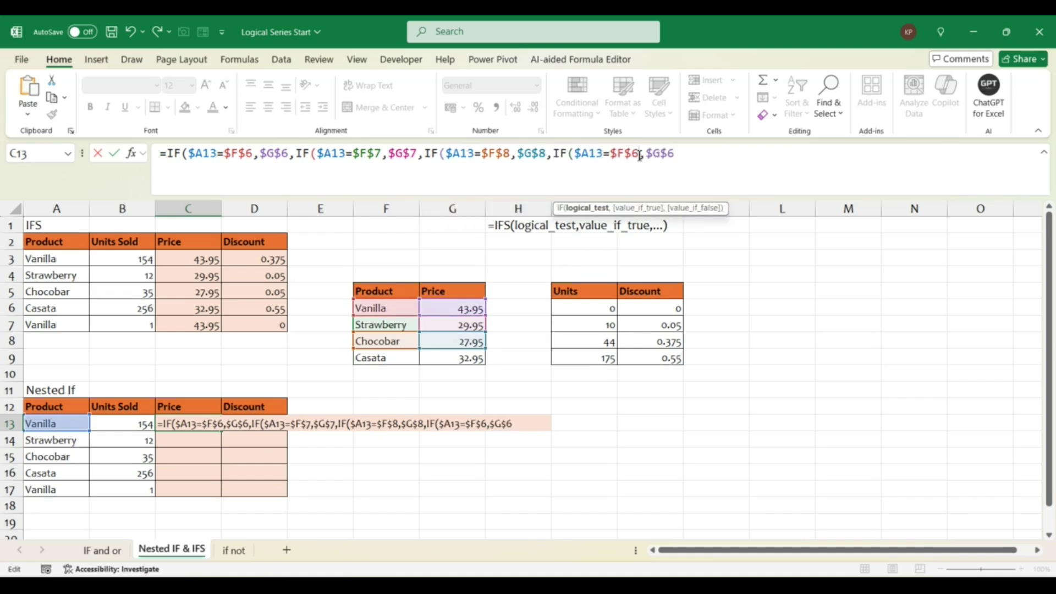
pyautogui.press('BackSpace')
pyautogui.write('9')
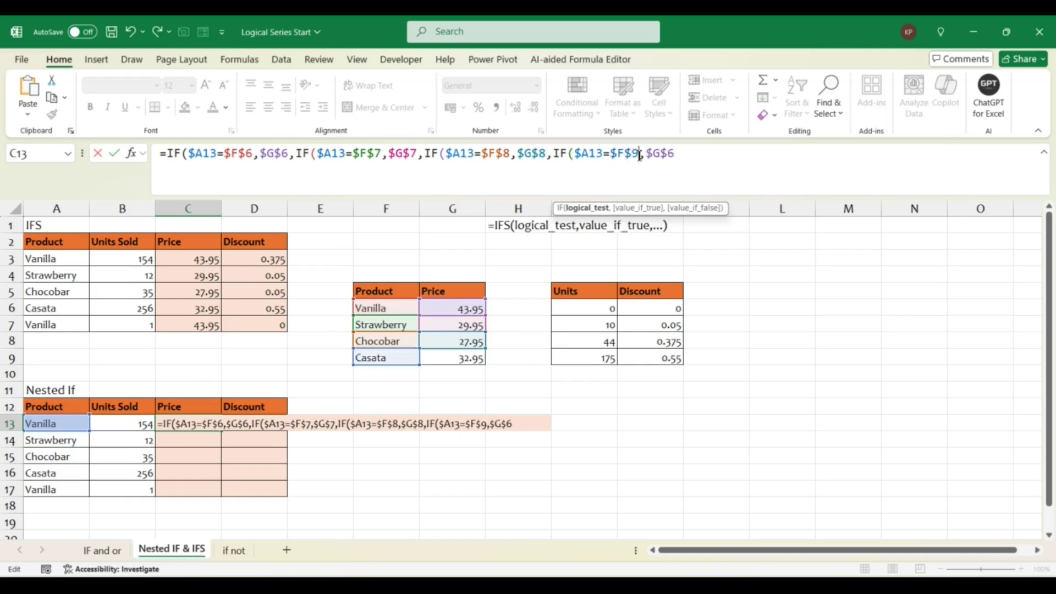
pyautogui.click(682, 154)
pyautogui.press('BackSpace')
pyautogui.write('9,')
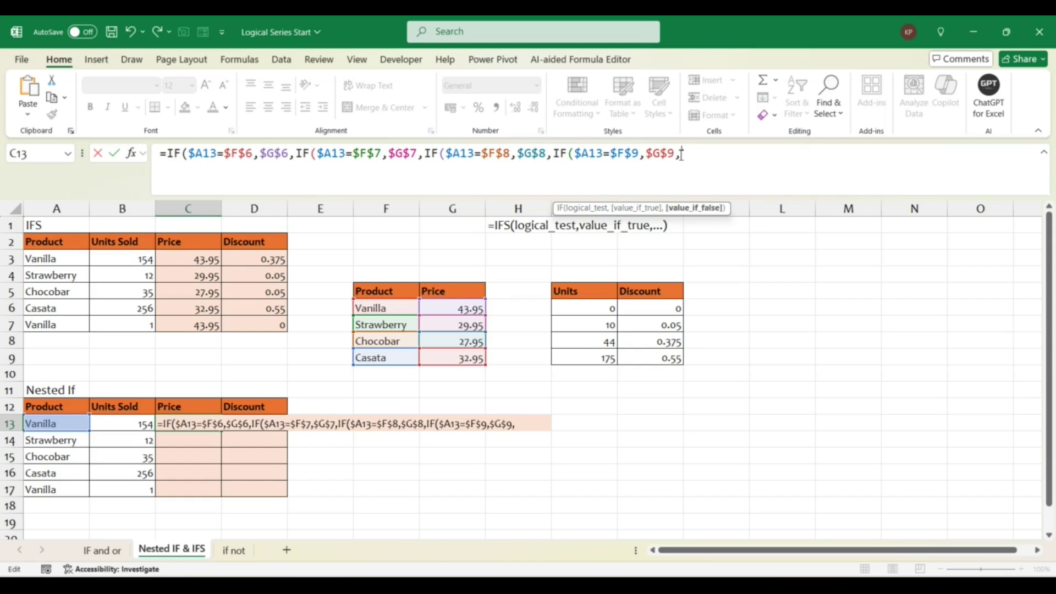
# Step: Remove the trailing comma from the C13 formula, close all four nested IFs with parentheses and commit it
pyautogui.press('BackSpace')
pyautogui.write(')')
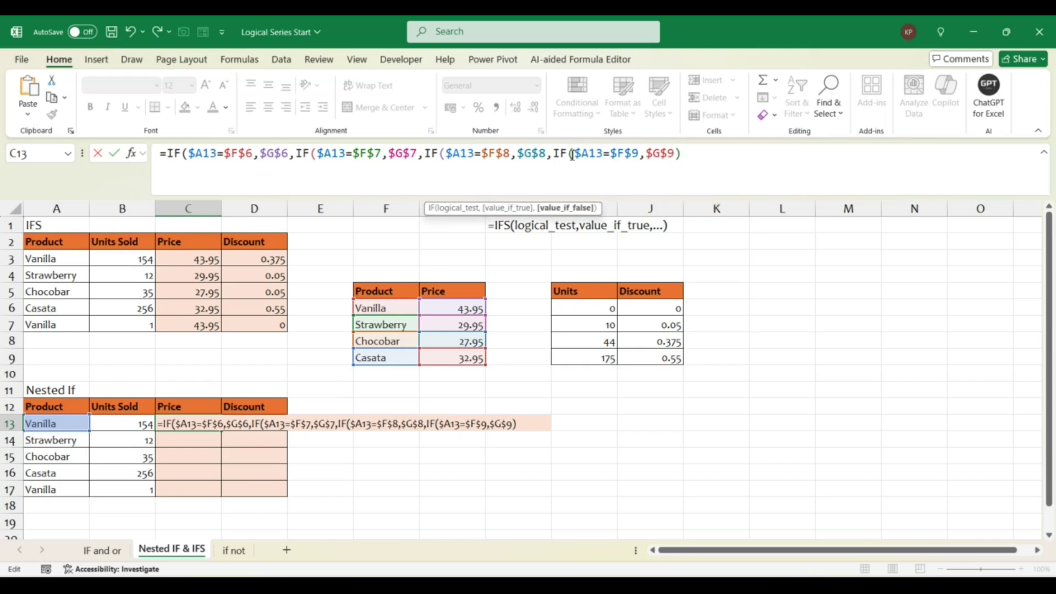
pyautogui.write(')')
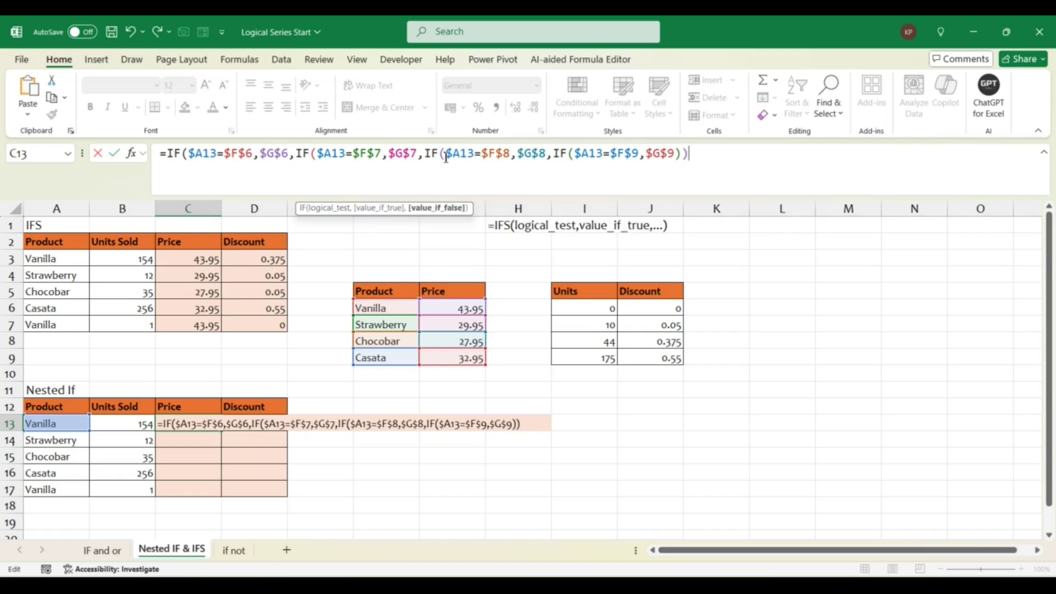
pyautogui.write('))')
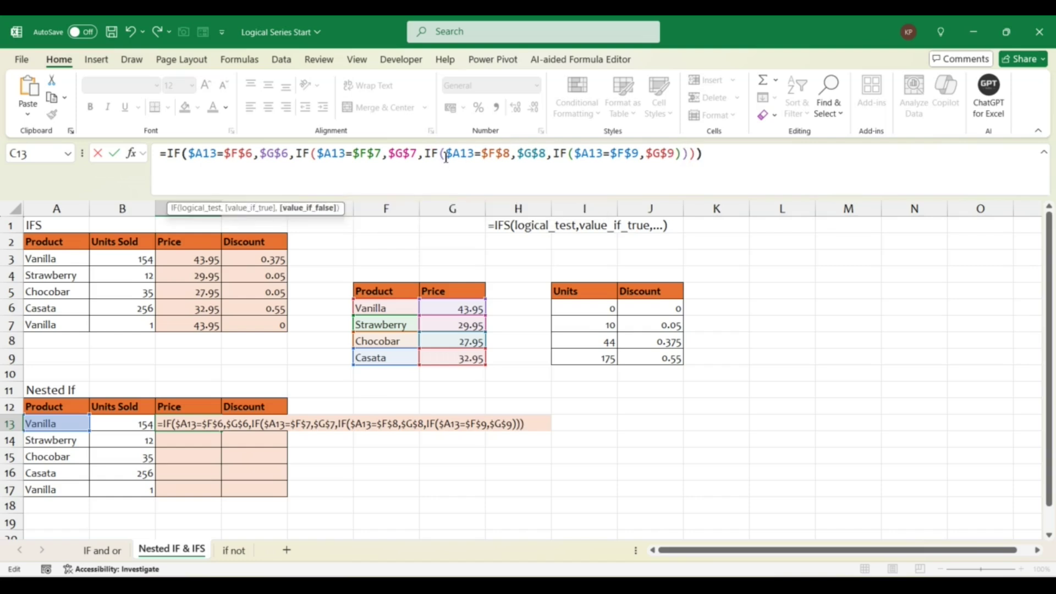
pyautogui.press('Return')
# Step: Fill the nested IF price formula from C13 down through C17
pyautogui.press('Up')
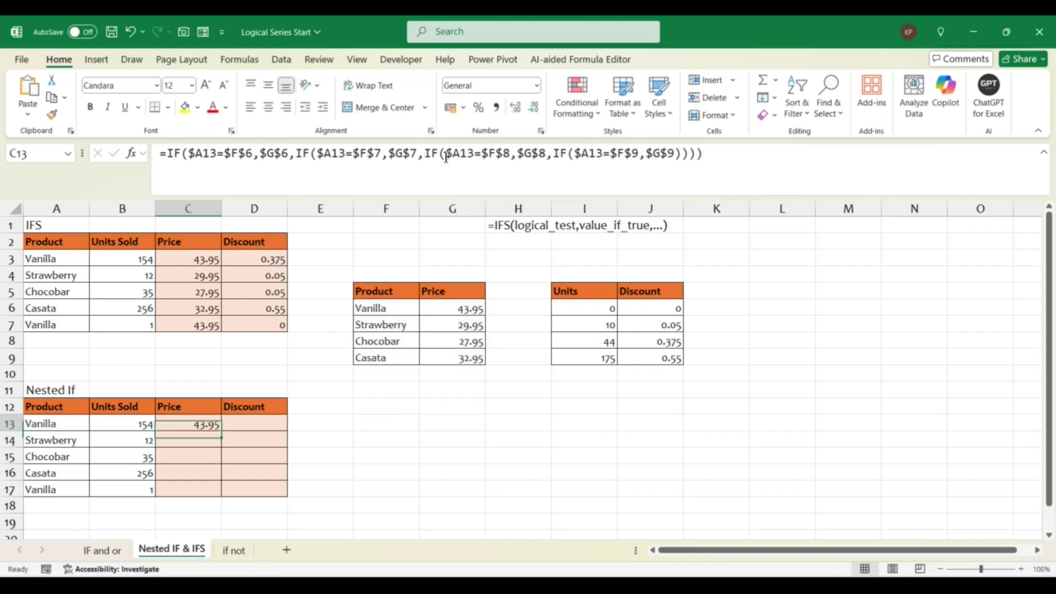
pyautogui.hotkey('shift', 'Down')
pyautogui.hotkey('shift', 'Down')
pyautogui.hotkey('shift', 'Down')
pyautogui.hotkey('shift', 'Down')
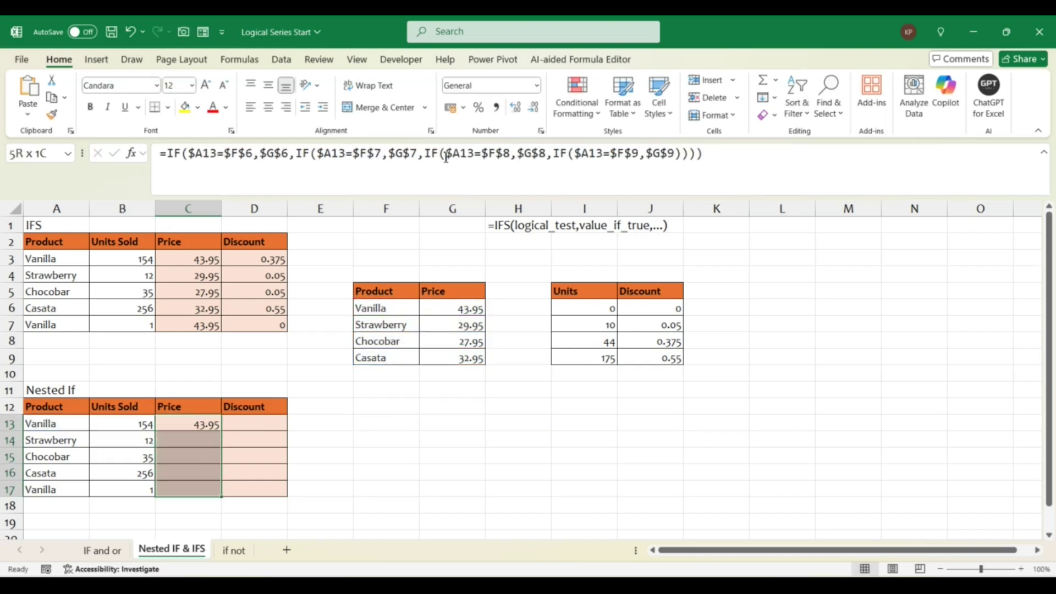
pyautogui.hotkey('ctrl', 'd')
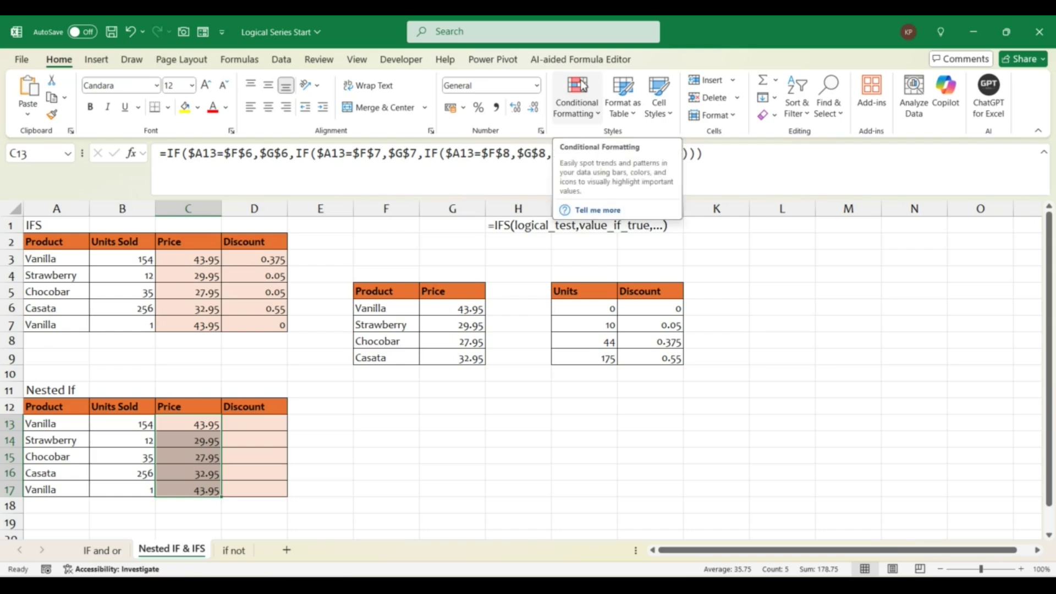
# Step: Start an IF formula in D13 that tests B13>=$I$9 and returns $J$9 when true
pyautogui.click(257, 422)
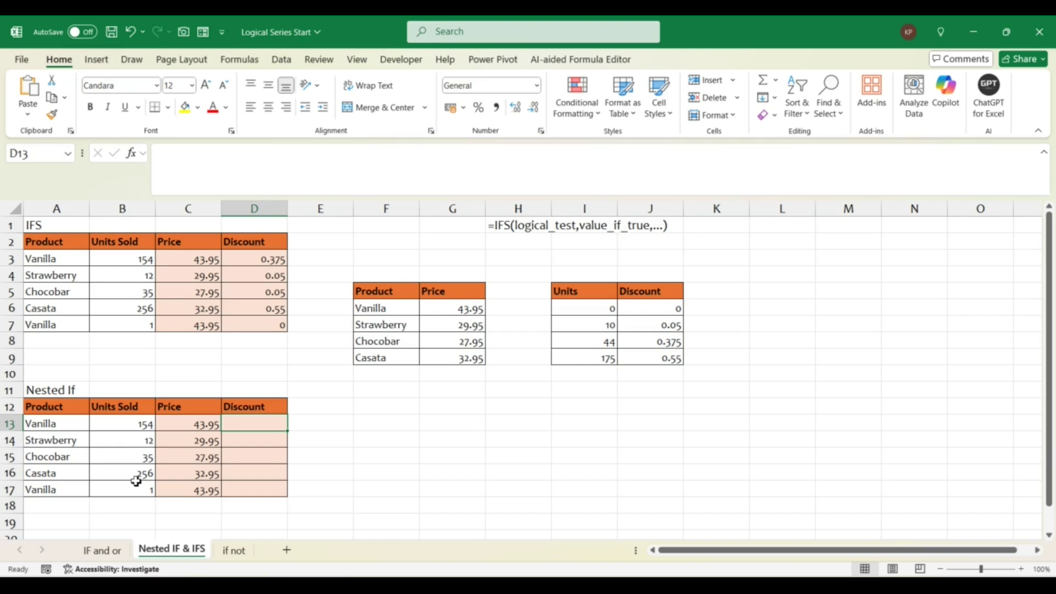
pyautogui.write('=if')
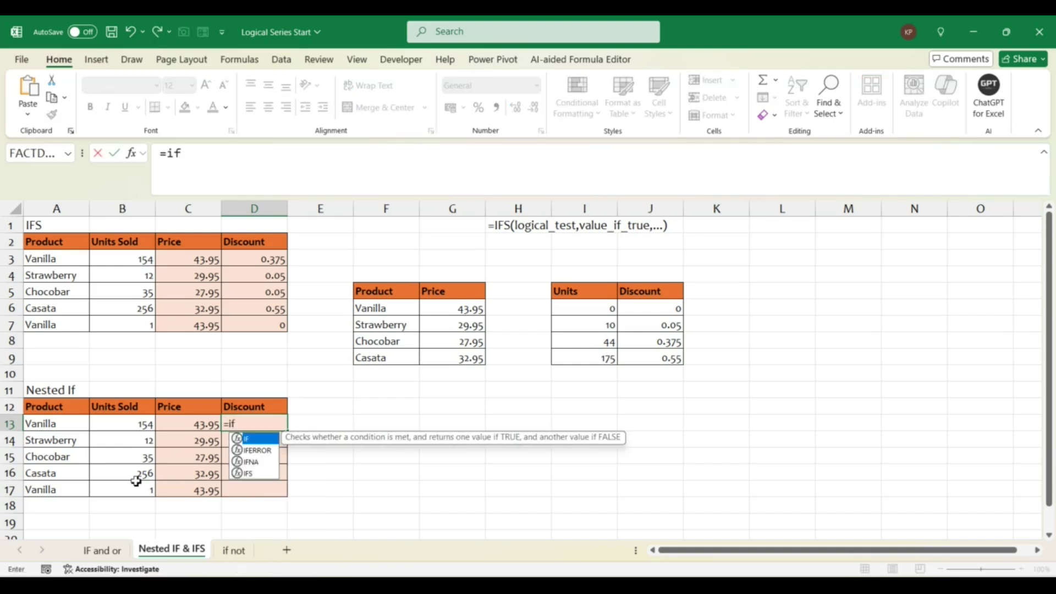
pyautogui.press('Tab')
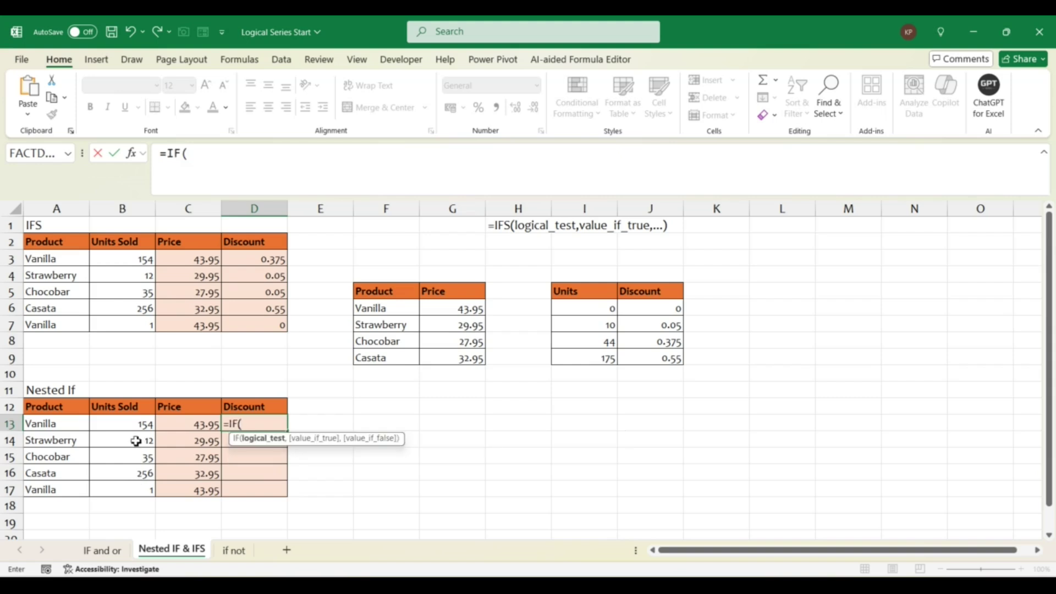
pyautogui.click(137, 423)
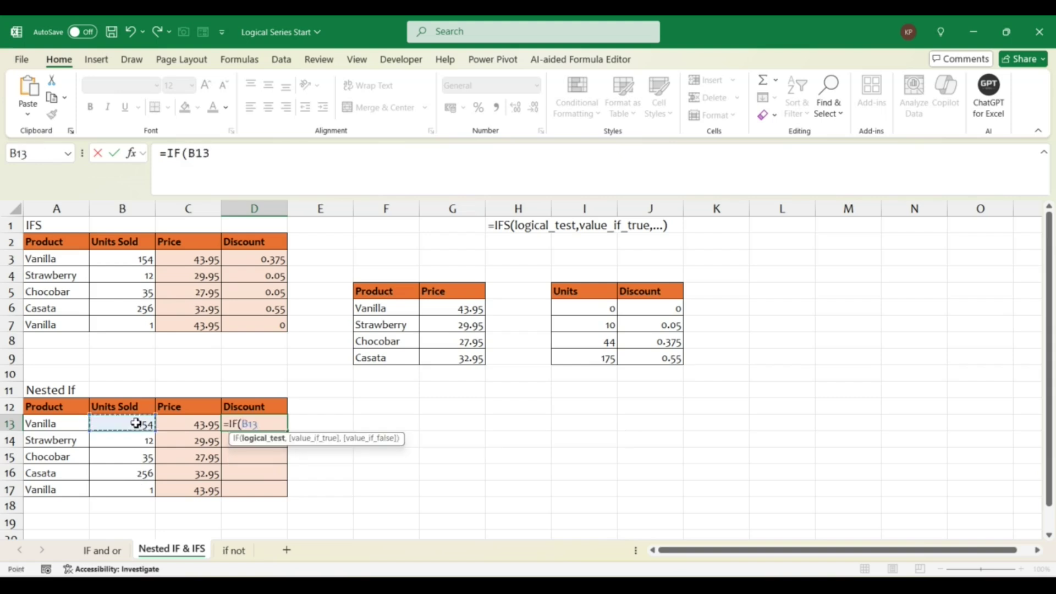
pyautogui.write('>=')
pyautogui.click(598, 358)
pyautogui.press('F4')
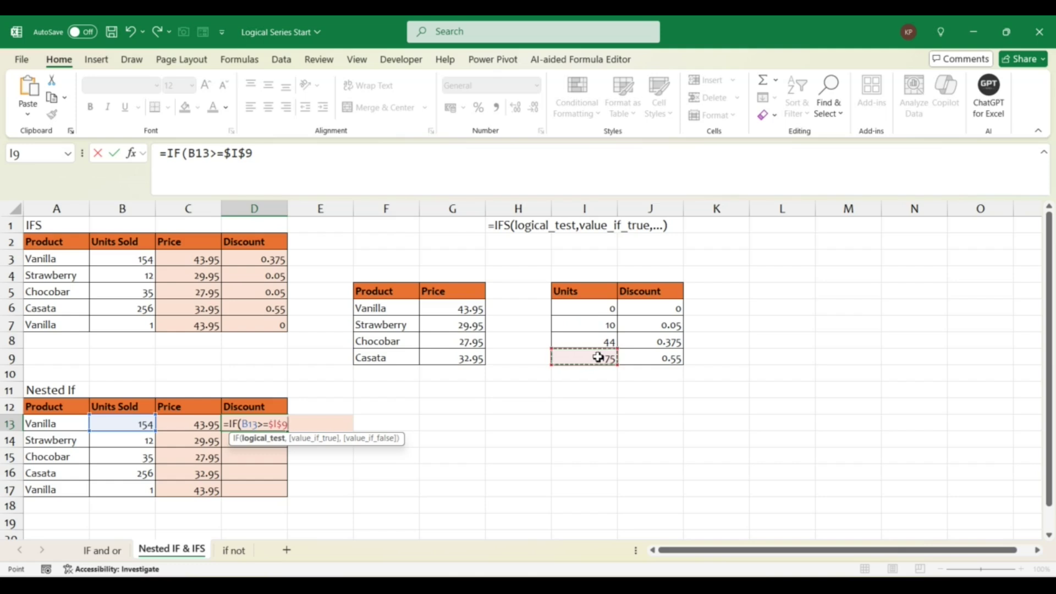
pyautogui.write(',')
pyautogui.click(661, 356)
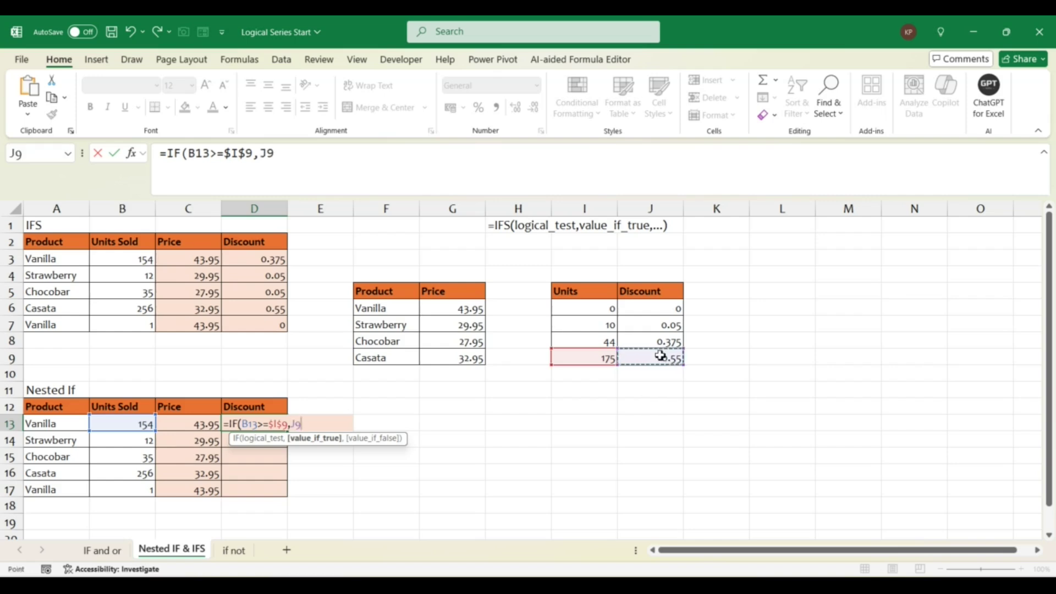
pyautogui.press('F4')
pyautogui.click(298, 158)
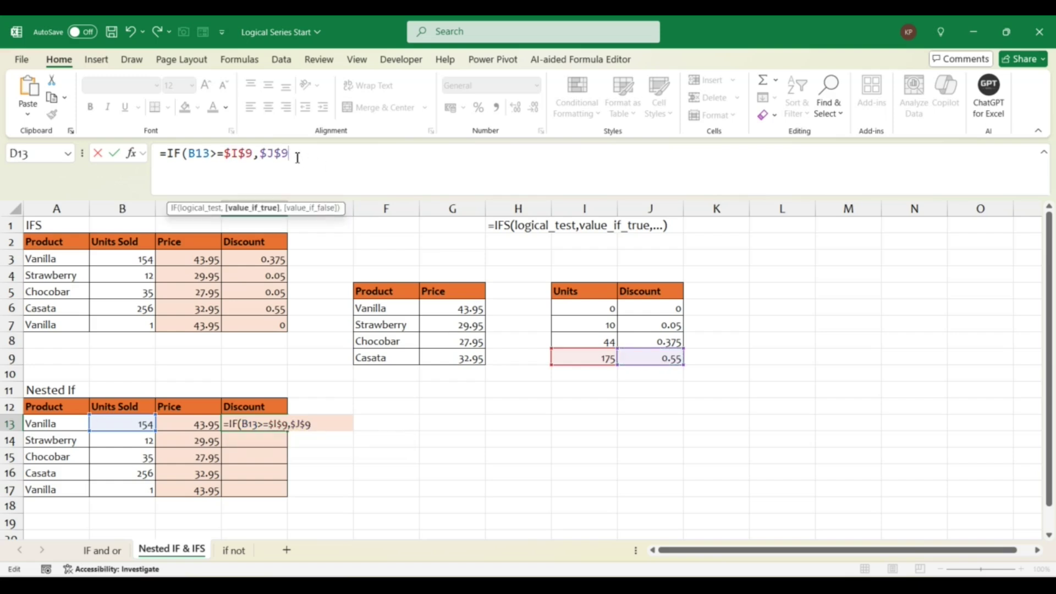
# Step: Copy the IF(B13>=$I$9,$J$9 part of the D13 formula and paste it as the value-if-false argument
pyautogui.write(',')
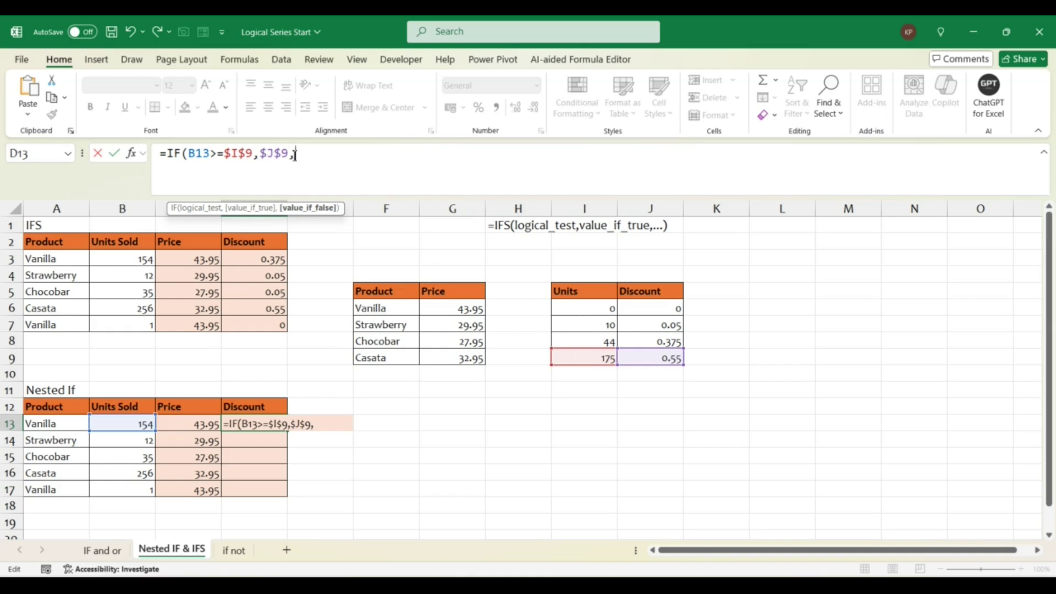
pyautogui.moveTo(291, 155); pyautogui.dragTo(169, 155)
pyautogui.hotkey('ctrl', 'c')
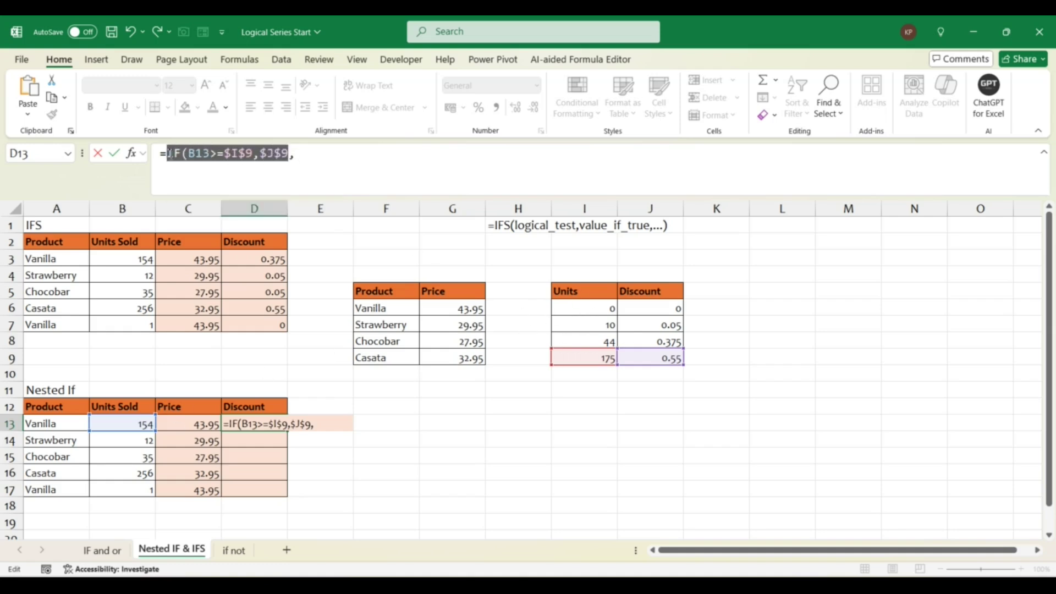
pyautogui.click(307, 158)
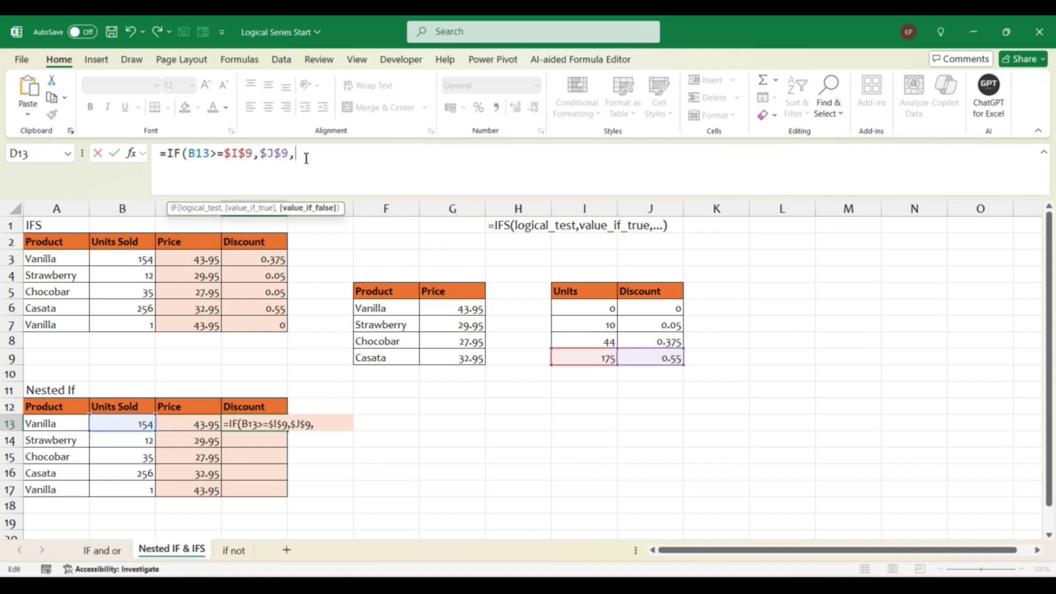
pyautogui.hotkey('ctrl', 'v')
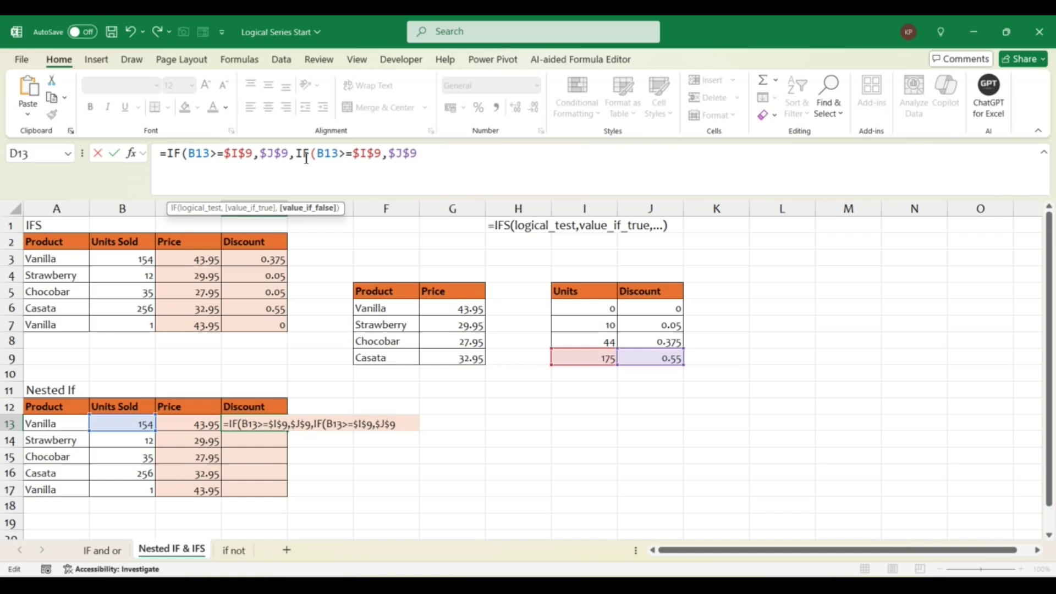
# Step: Change the second IF in the D13 formula to test against $I$8 and return $J$8
pyautogui.click(384, 158)
pyautogui.press('BackSpace')
pyautogui.write('8')
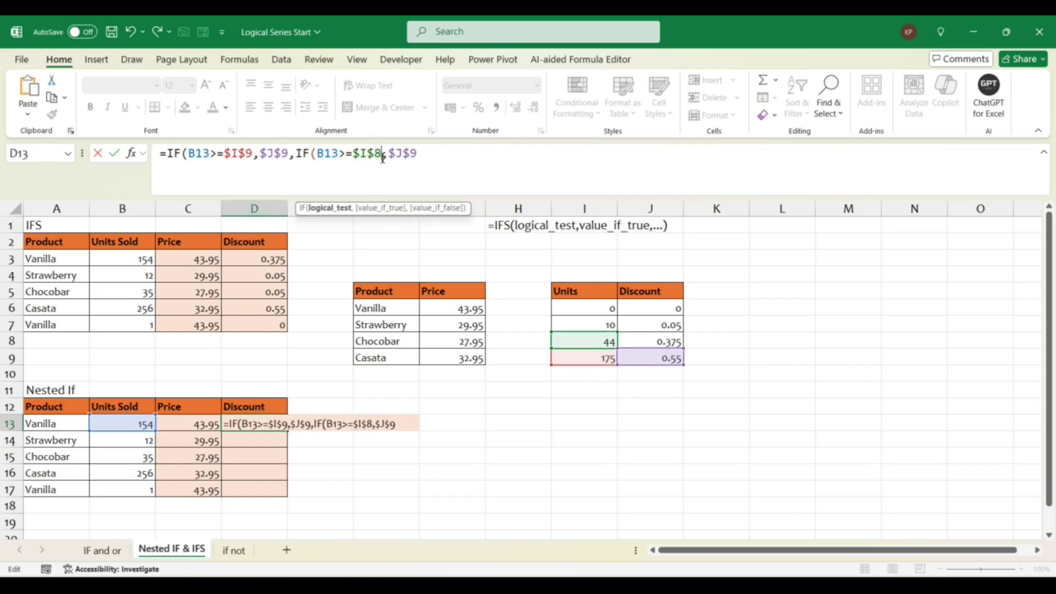
pyautogui.click(428, 155)
pyautogui.press('BackSpace')
pyautogui.write('8')
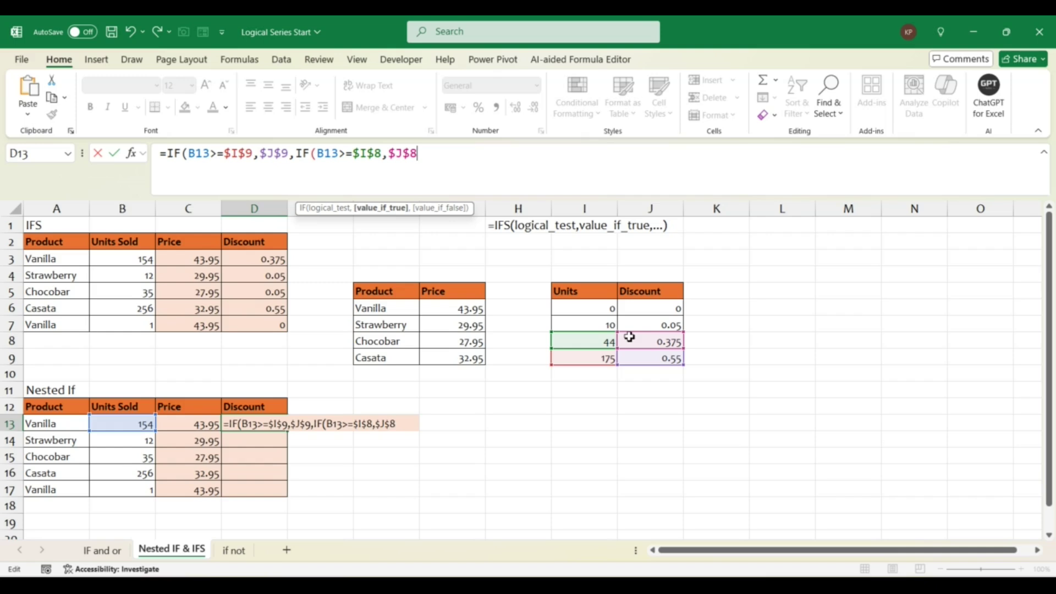
# Step: Nest a third IF in the D13 formula that tests B13>=$I$7 and returns $J$7
pyautogui.write(',')
pyautogui.hotkey('ctrl', 'v')
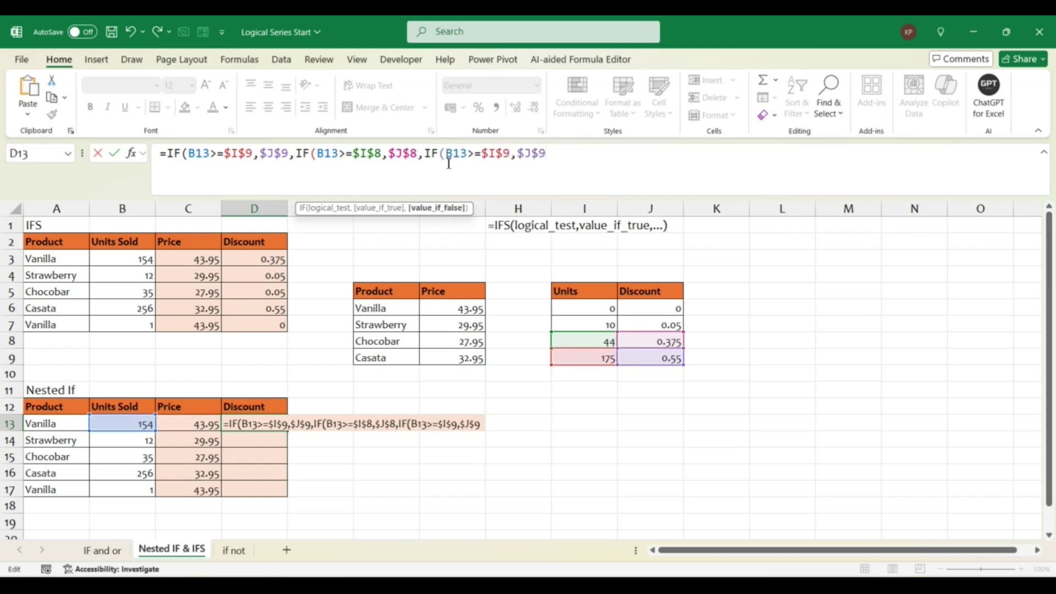
pyautogui.click(511, 156)
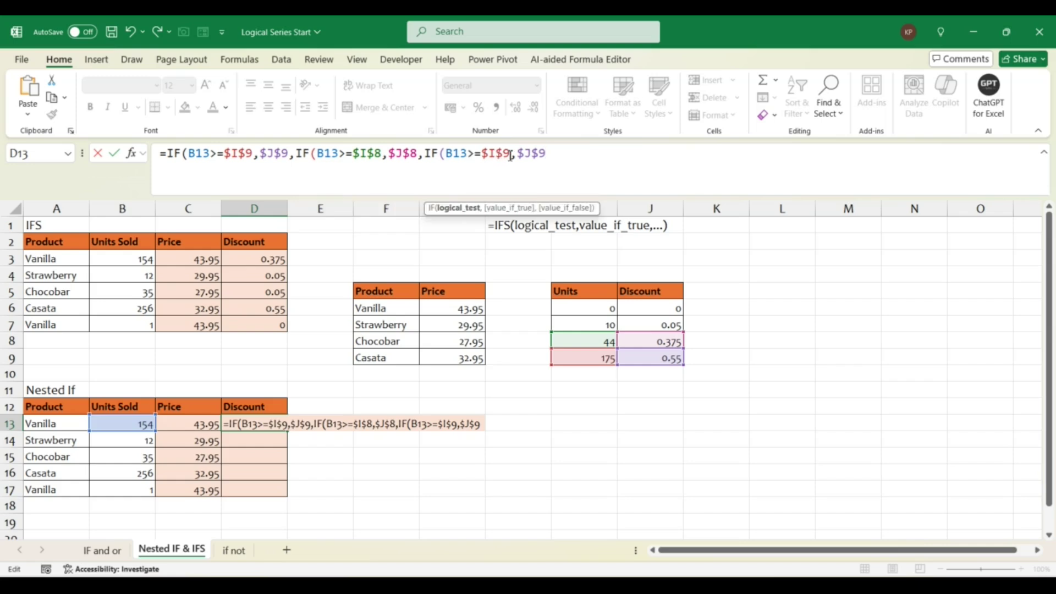
pyautogui.press('BackSpace')
pyautogui.write('7')
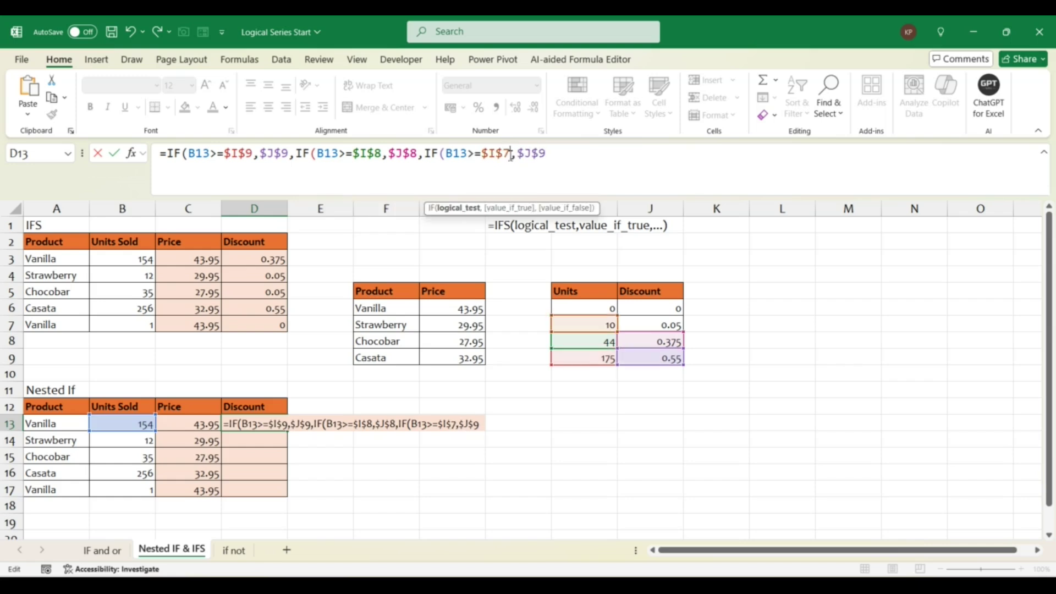
pyautogui.click(559, 158)
pyautogui.press('BackSpace')
pyautogui.write('7')
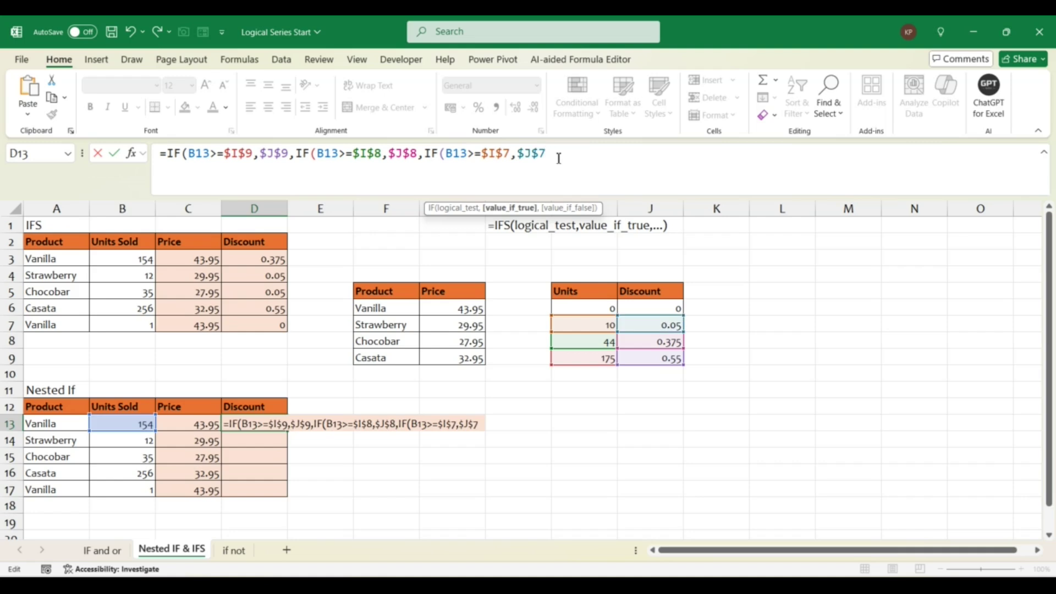
# Step: Nest a fourth IF in the D13 formula that tests B13>=$I$6 and returns $J$6
pyautogui.write(',')
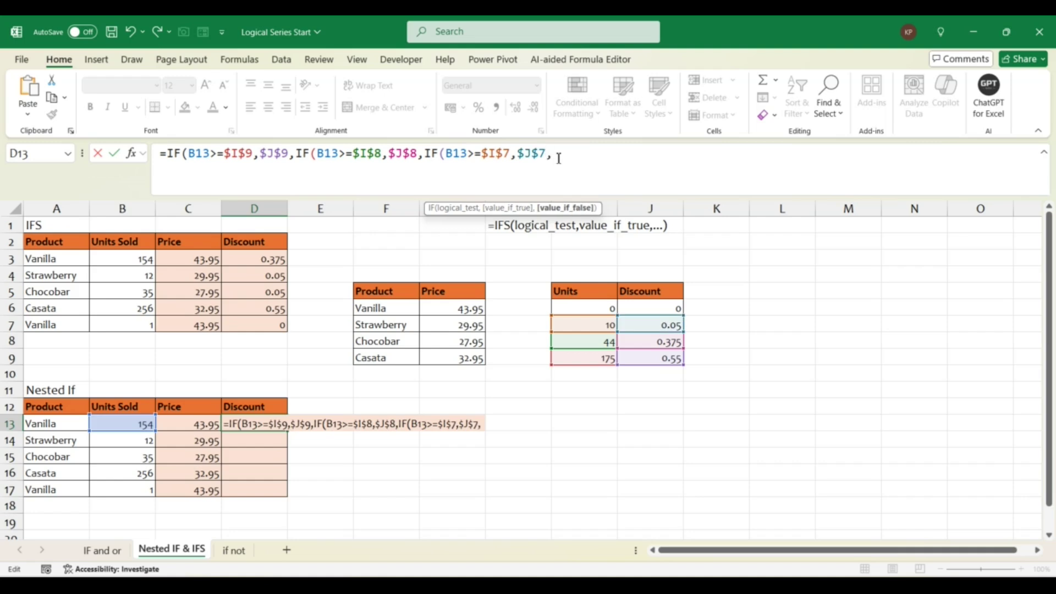
pyautogui.hotkey('ctrl', 'v')
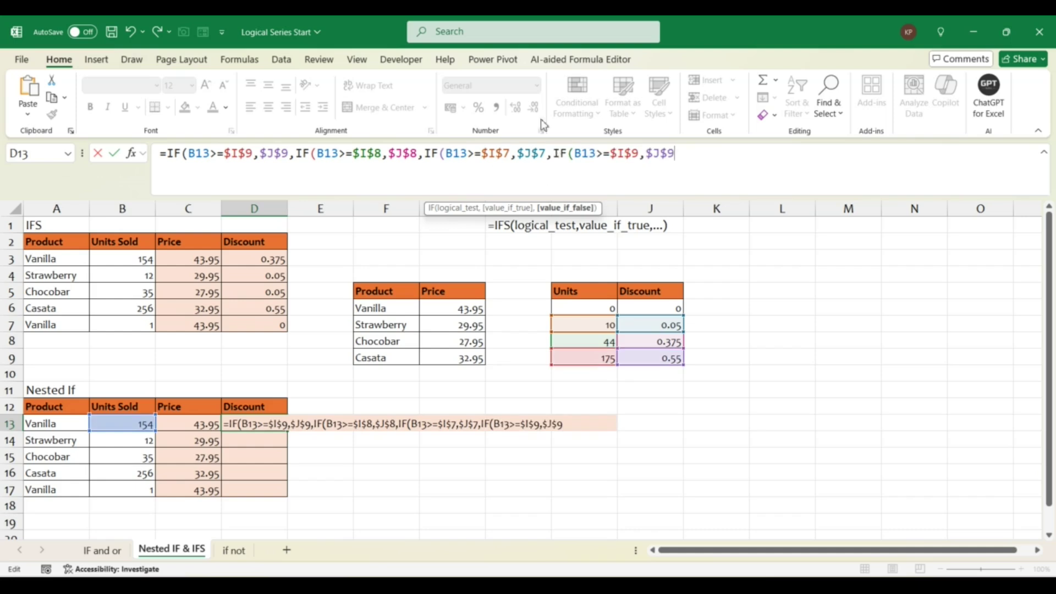
pyautogui.click(640, 155)
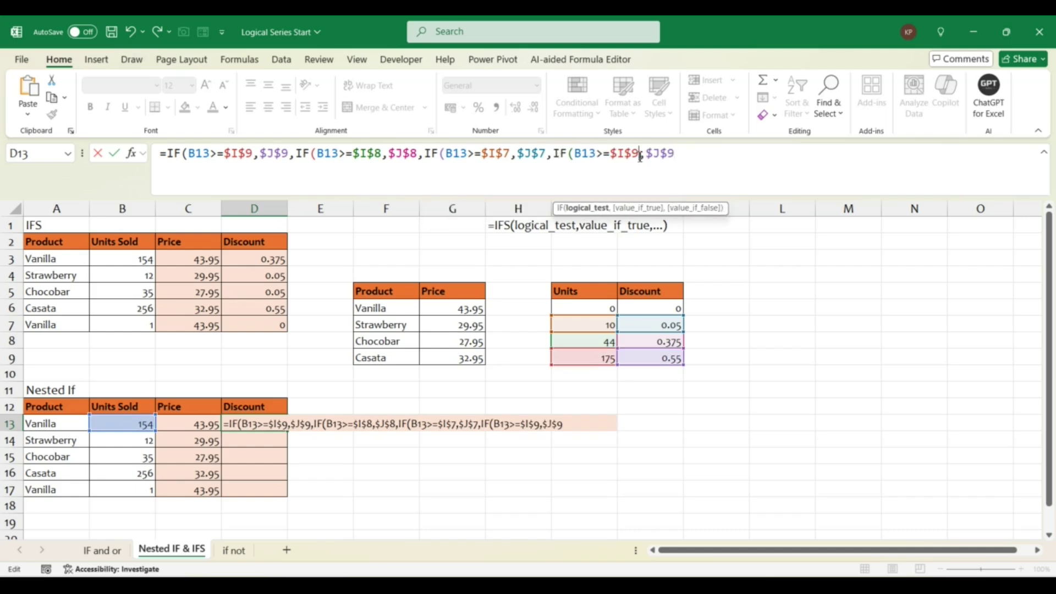
pyautogui.press('BackSpace')
pyautogui.write('6')
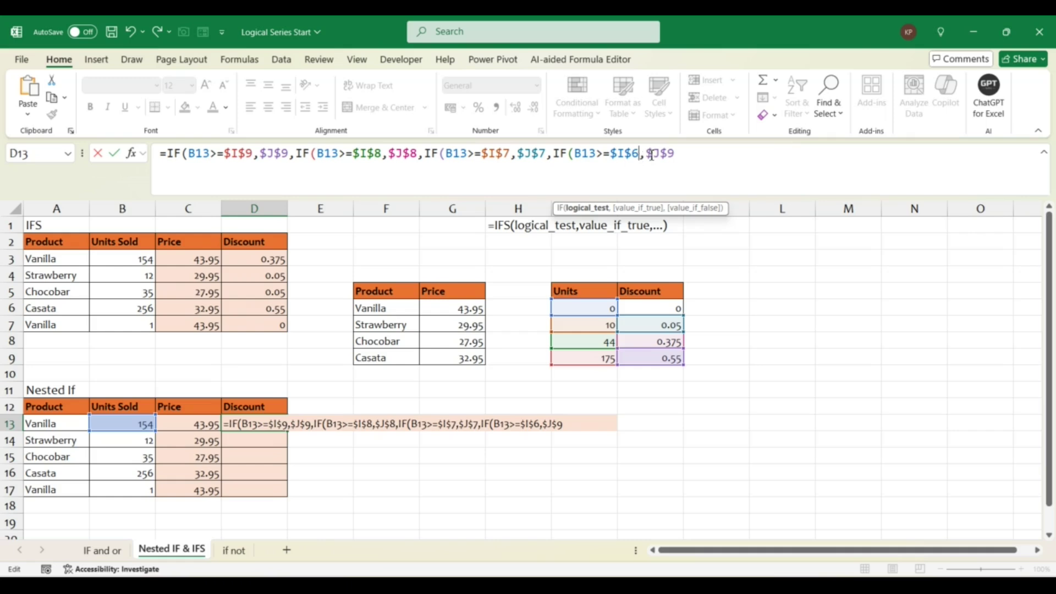
pyautogui.press('End')
pyautogui.press('BackSpace')
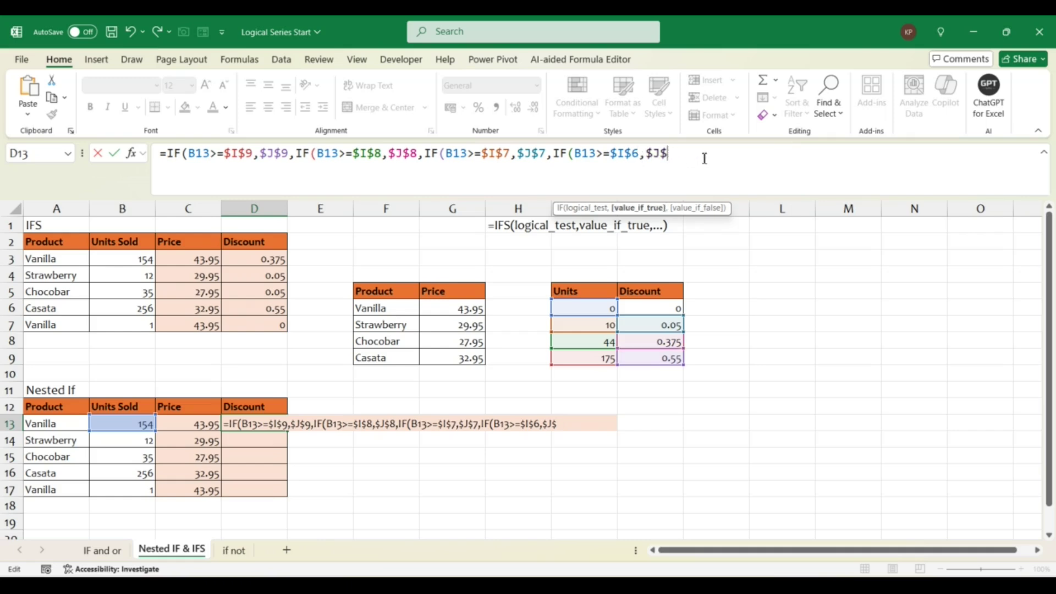
pyautogui.write('6')
# Step: Close all four nested IFs in the D13 formula with parentheses and commit it
pyautogui.write('))')
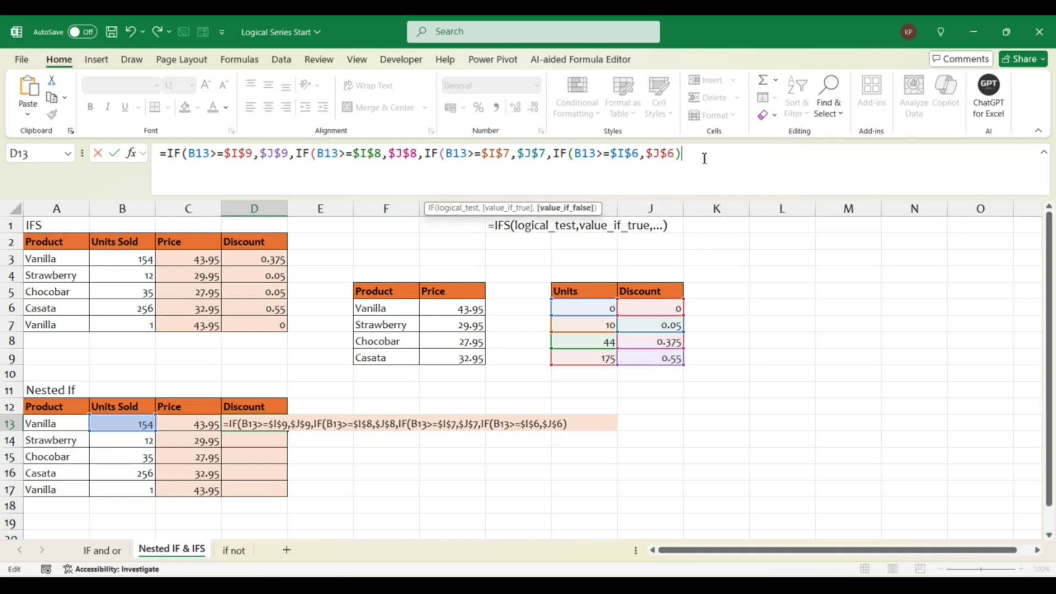
pyautogui.write('))')
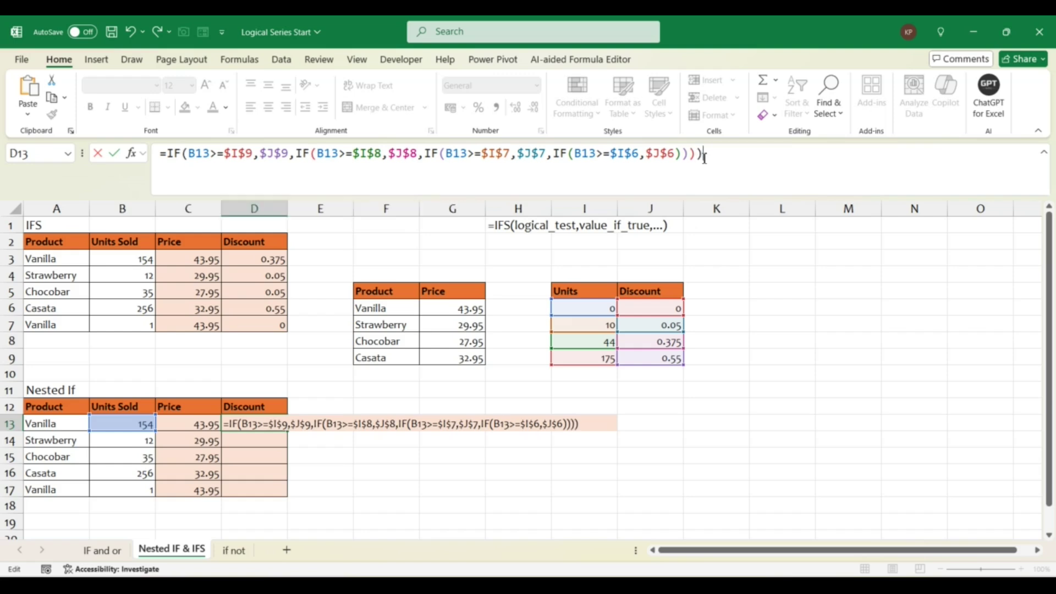
pyautogui.press('Return')
# Step: Fill the nested IF discount formula from D13 down through D17
pyautogui.press('Up')
pyautogui.hotkey('shift', 'Down')
pyautogui.hotkey('shift', 'Down')
pyautogui.hotkey('shift', 'Down')
pyautogui.hotkey('shift', 'Down')
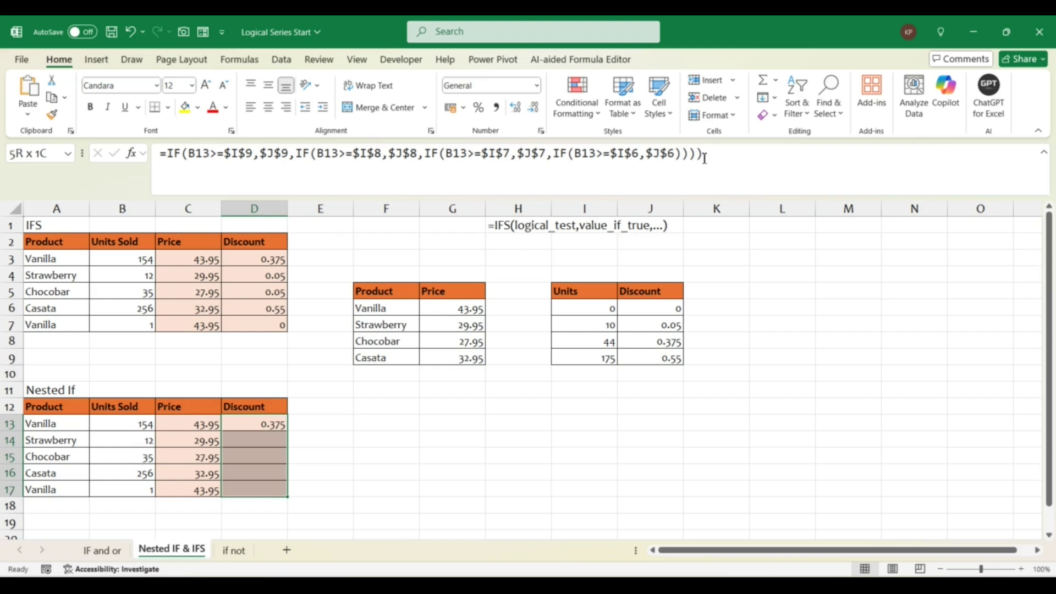
pyautogui.hotkey('ctrl', 'd')
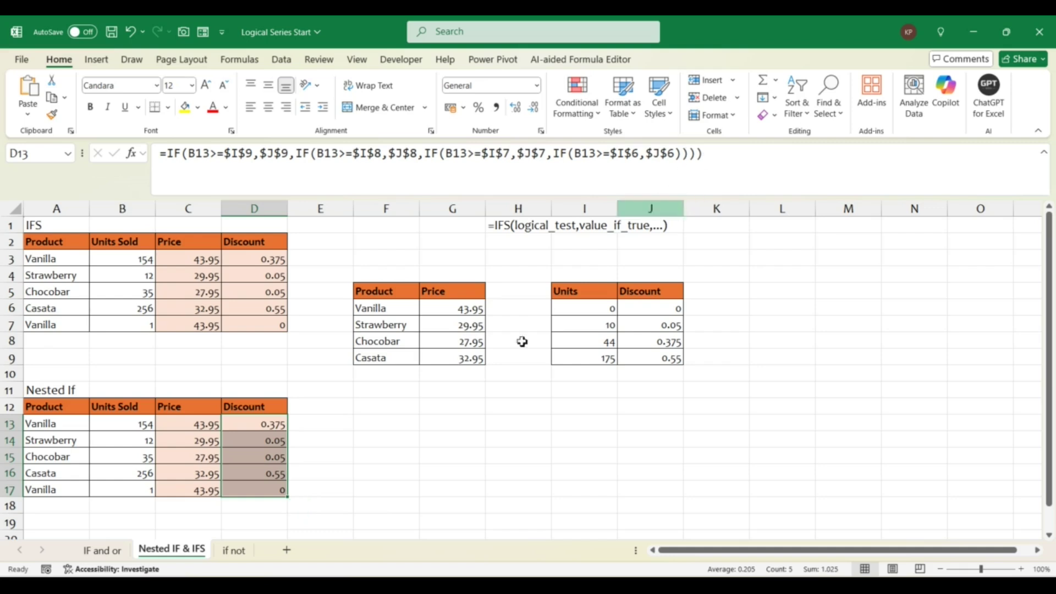
# Step: Switch to the "if not" sheet and select cell D4, the first entry under the "if" Eligibility header
pyautogui.click(242, 556)
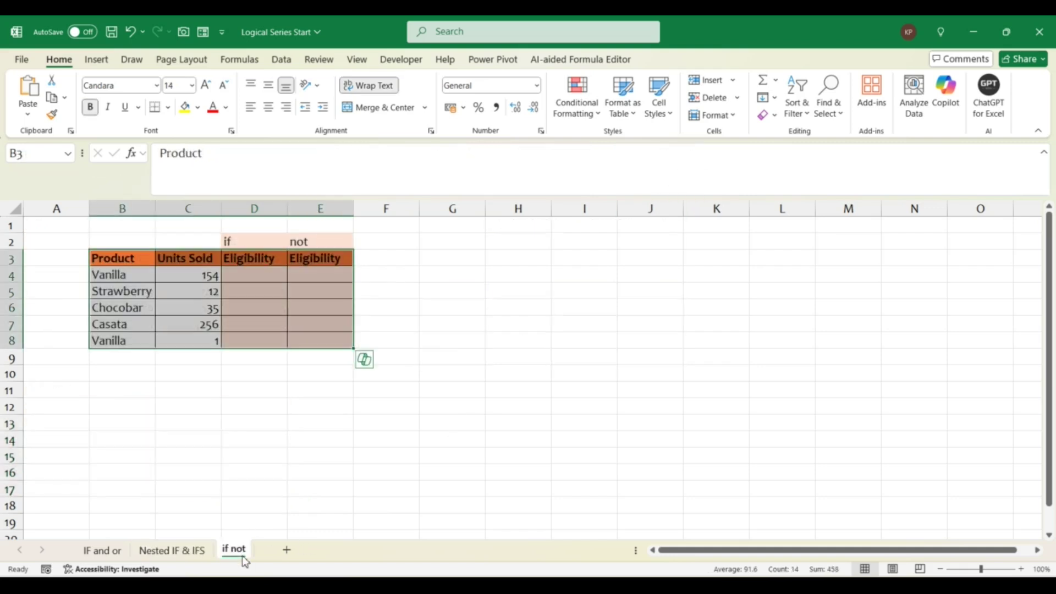
pyautogui.click(285, 445)
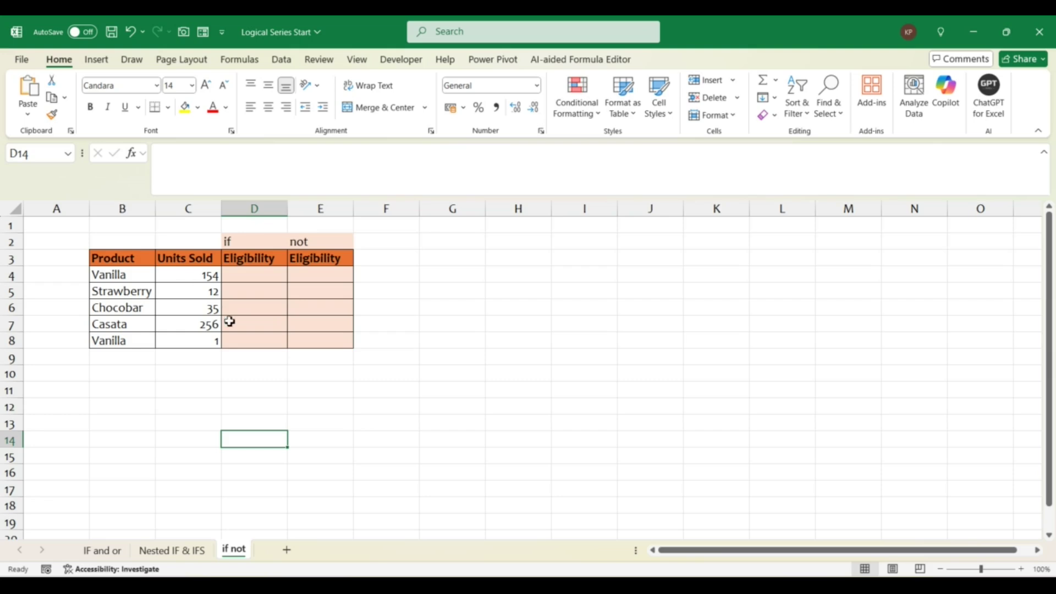
pyautogui.click(250, 279)
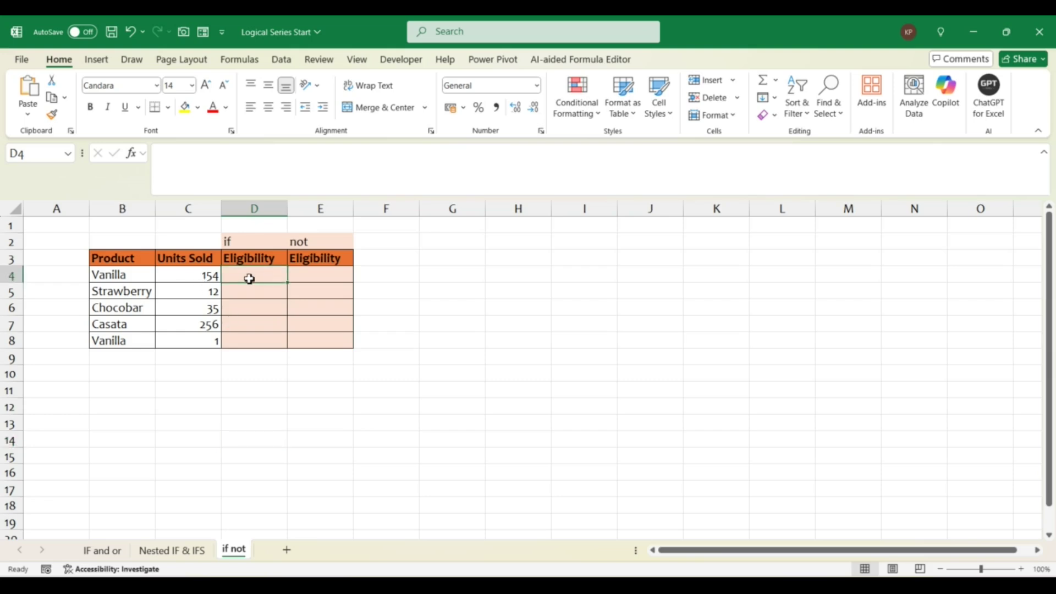
# Step: Enter an IF formula in D4 that returns "Good" when C4>100 and "Bad" otherwise
pyautogui.write('=if')
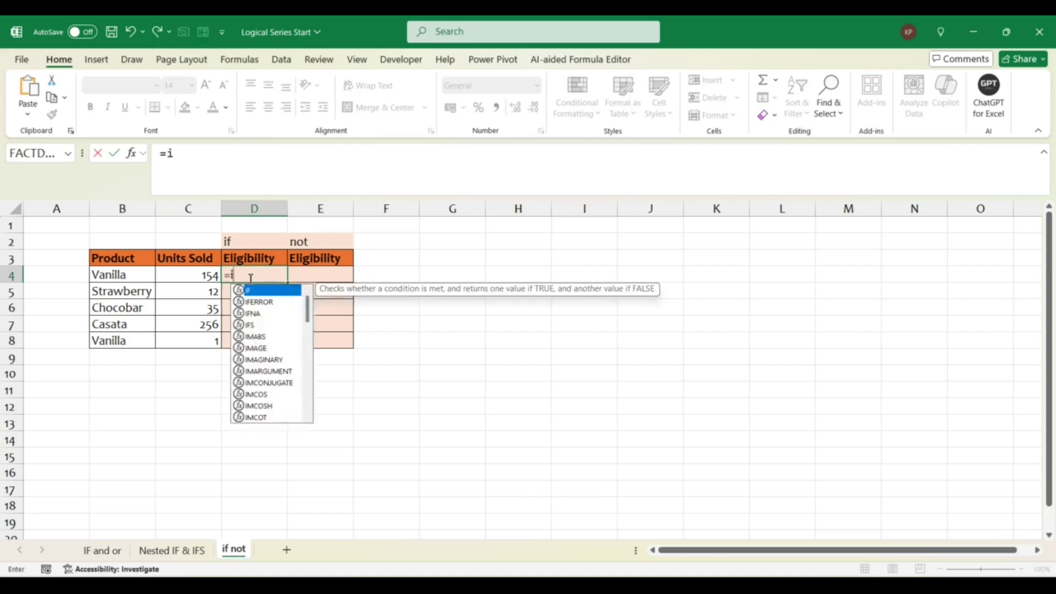
pyautogui.press('Tab')
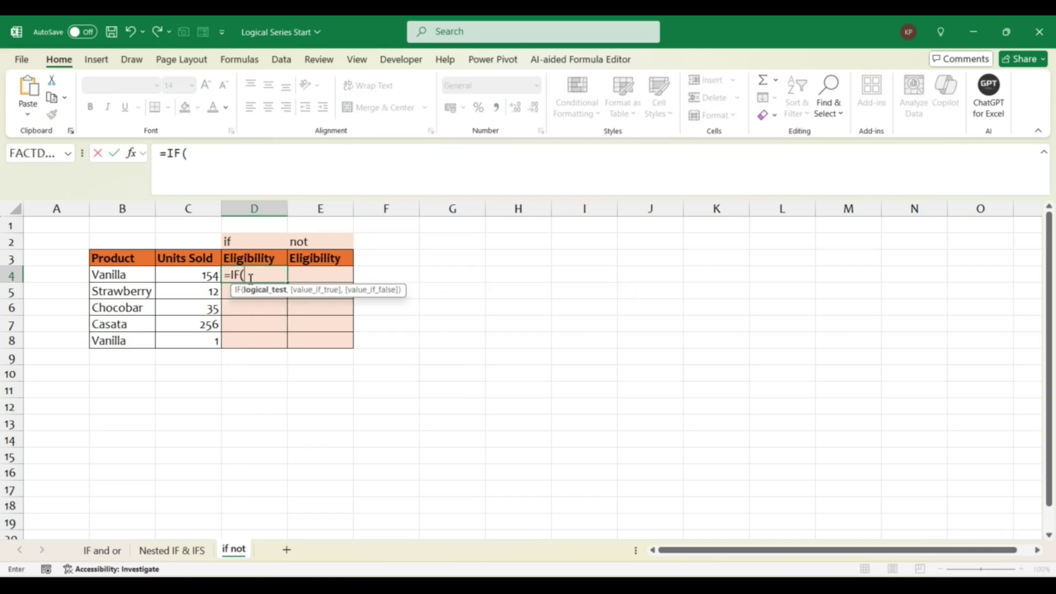
pyautogui.click(207, 277)
pyautogui.write('>100')
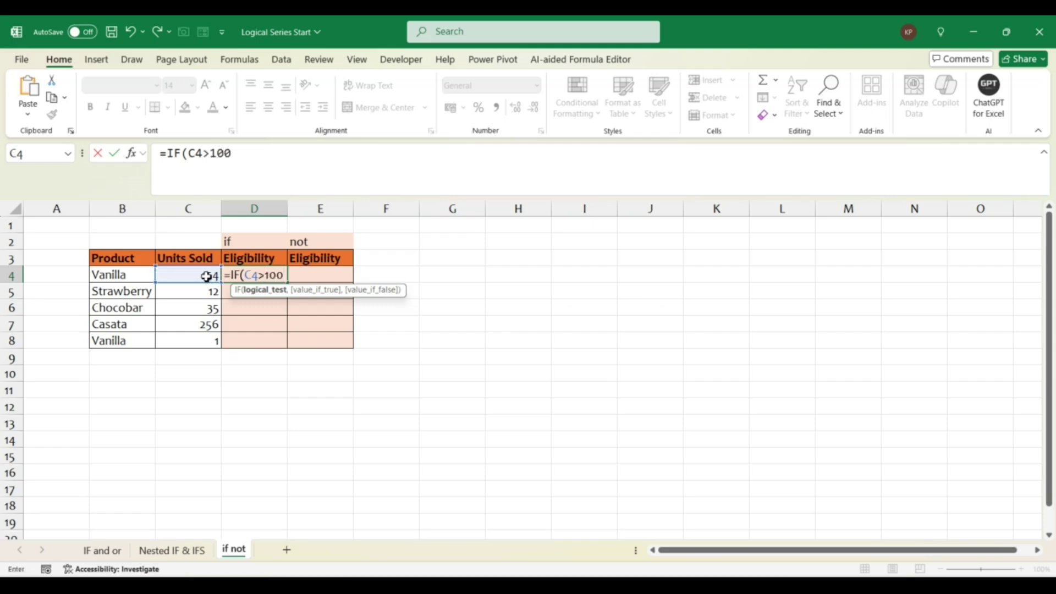
pyautogui.write(',"Good",')
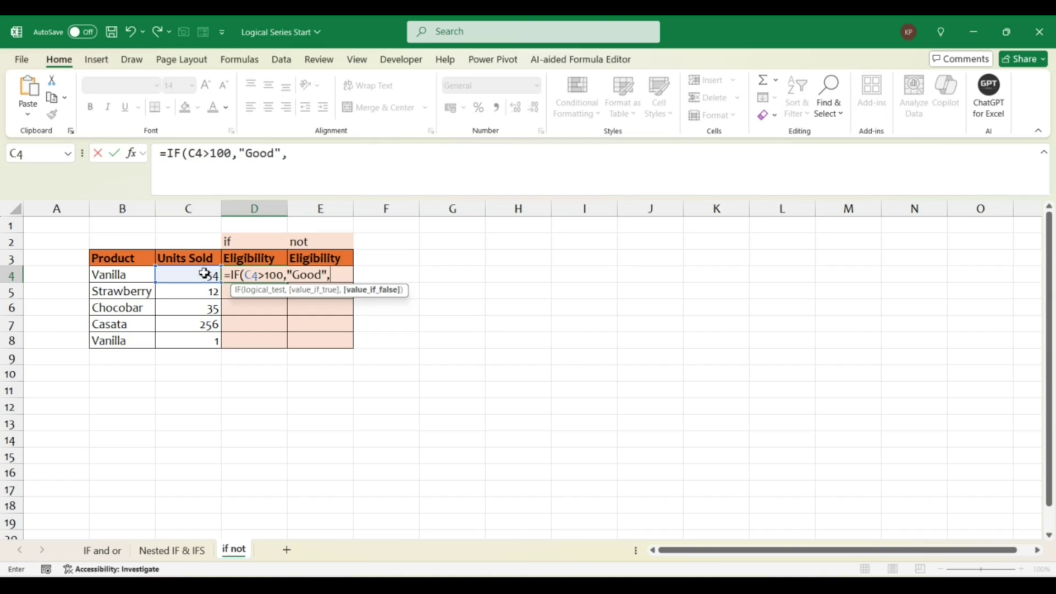
pyautogui.write('"Bad"')
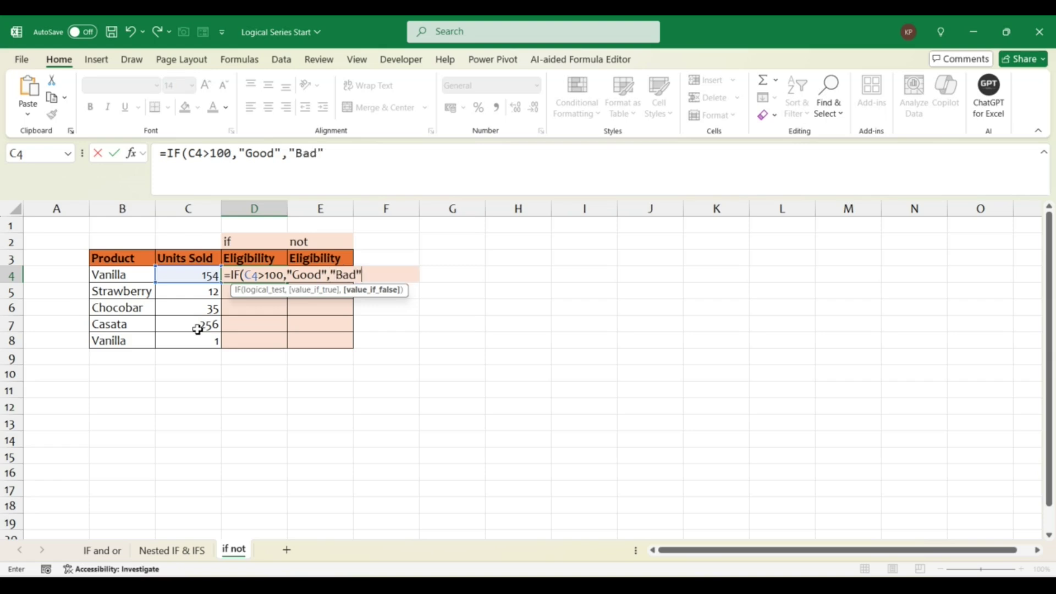
pyautogui.write(')')
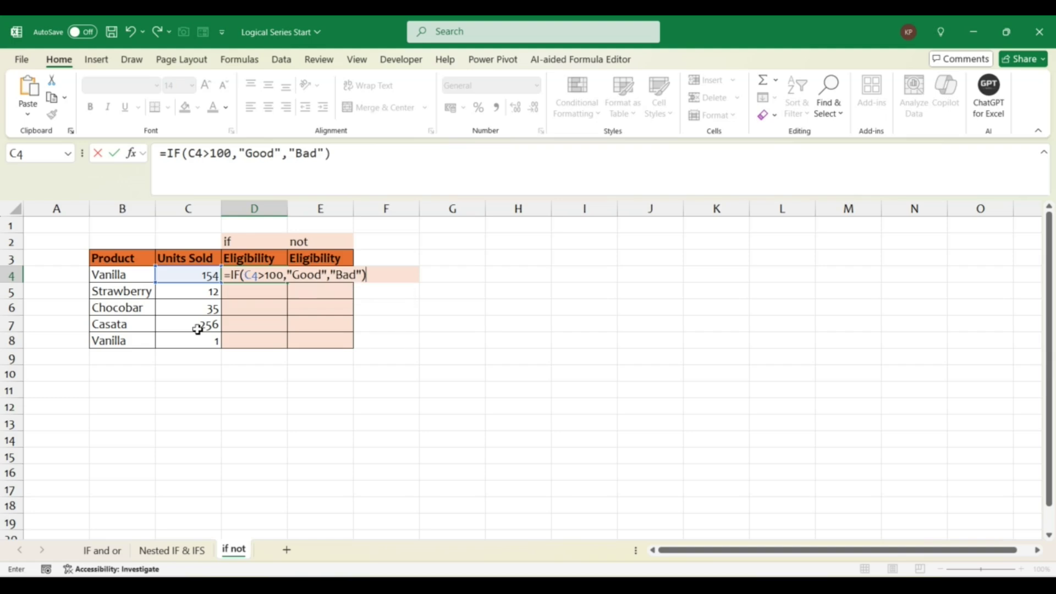
pyautogui.press('Return')
# Step: Fill the D4 formula down through D8 and copy the column across into E4:E8
pyautogui.press('Up')
pyautogui.hotkey('shift', 'Down')
pyautogui.hotkey('shift', 'Down')
pyautogui.hotkey('shift', 'Down')
pyautogui.hotkey('shift', 'Down')
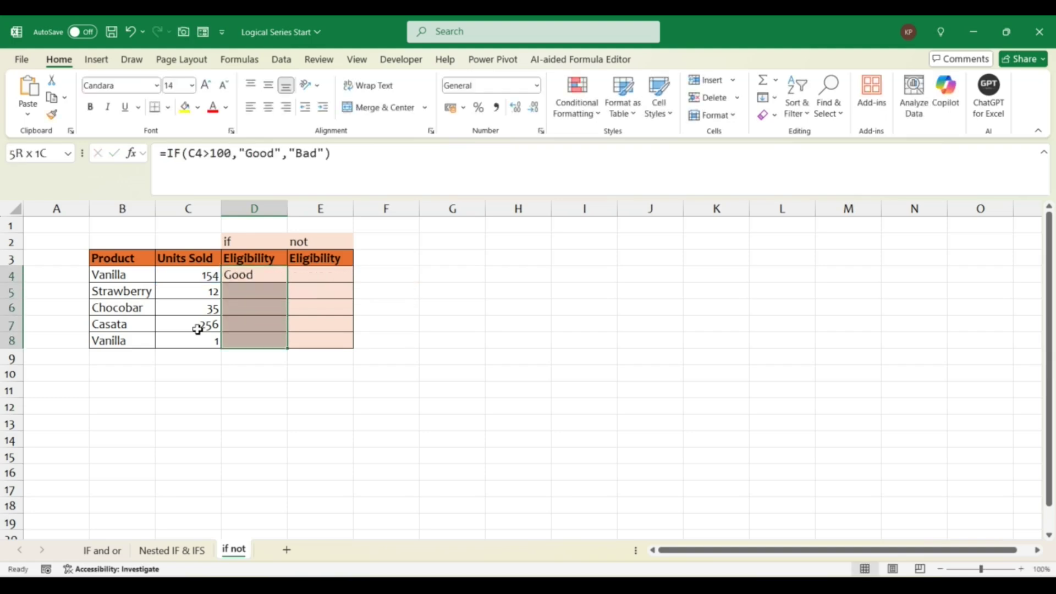
pyautogui.hotkey('ctrl', 'd')
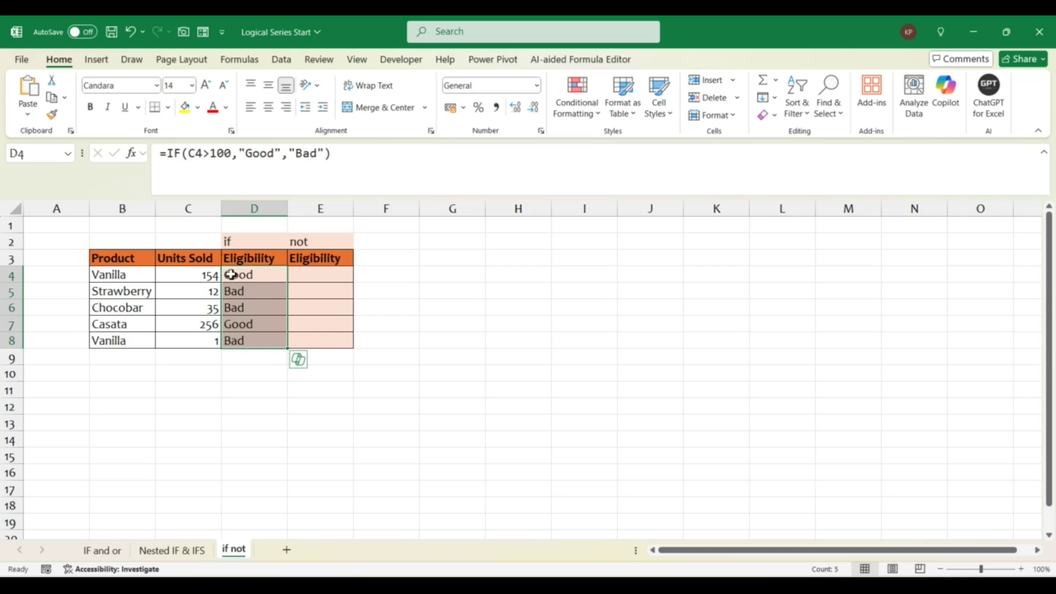
pyautogui.hotkey('shift', 'Right')
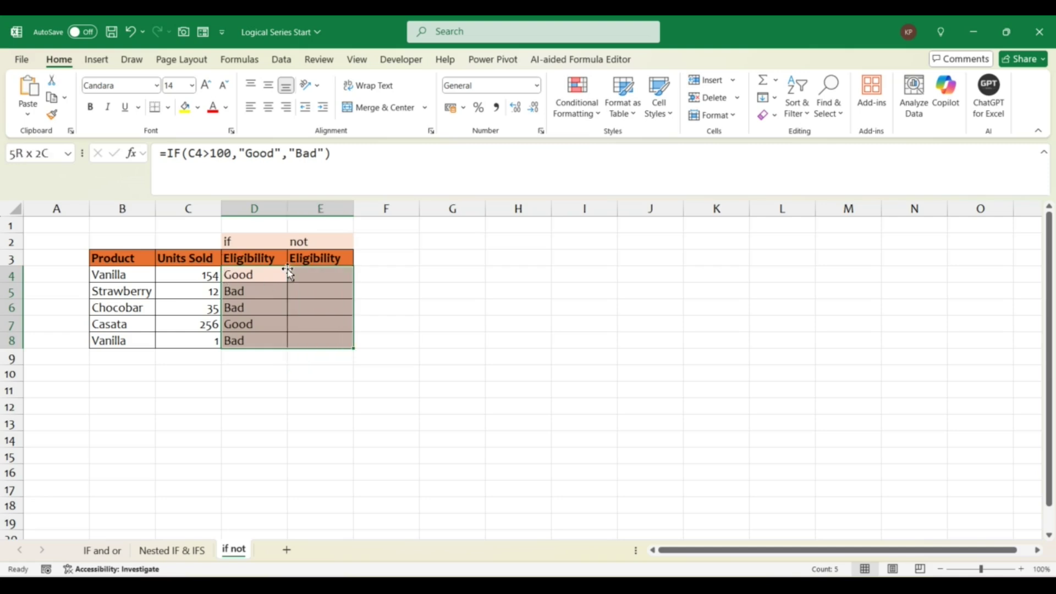
pyautogui.hotkey('ctrl', 'r')
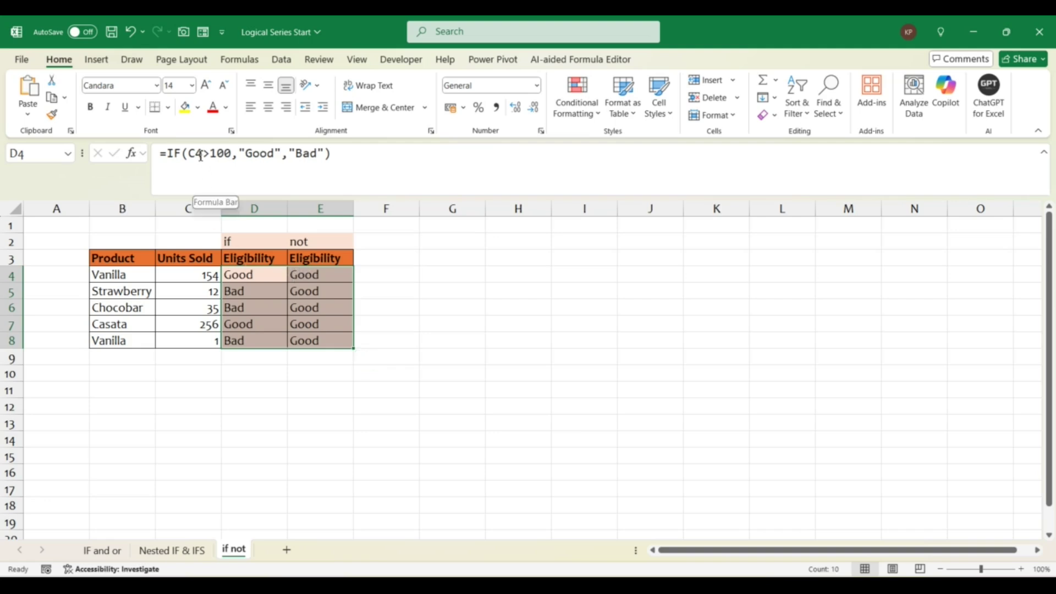
# Step: Correct the logical test in the E4 formula so that it refers to C4
pyautogui.click(326, 275)
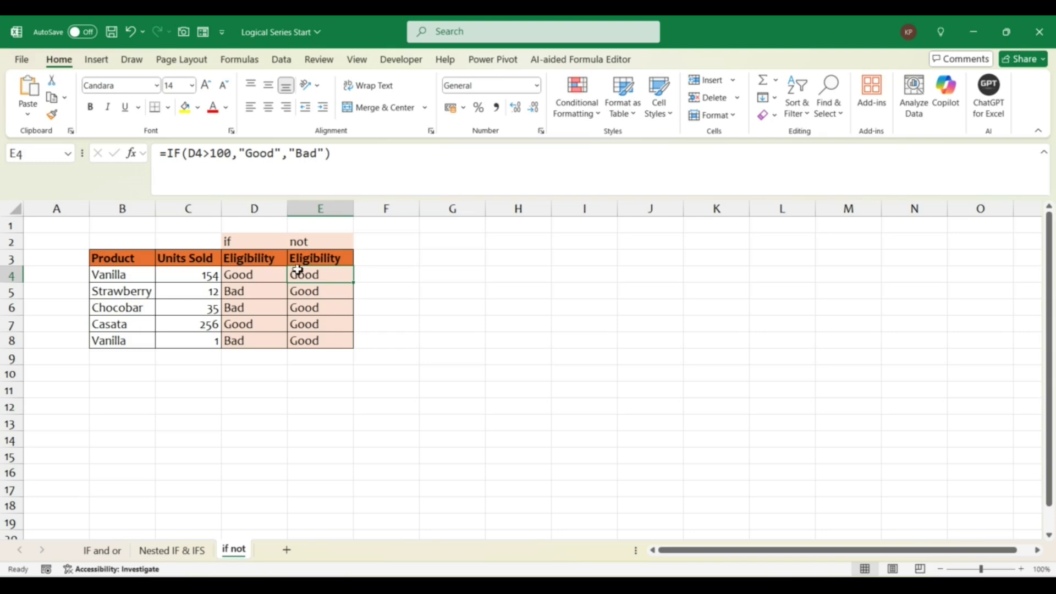
pyautogui.click(195, 153)
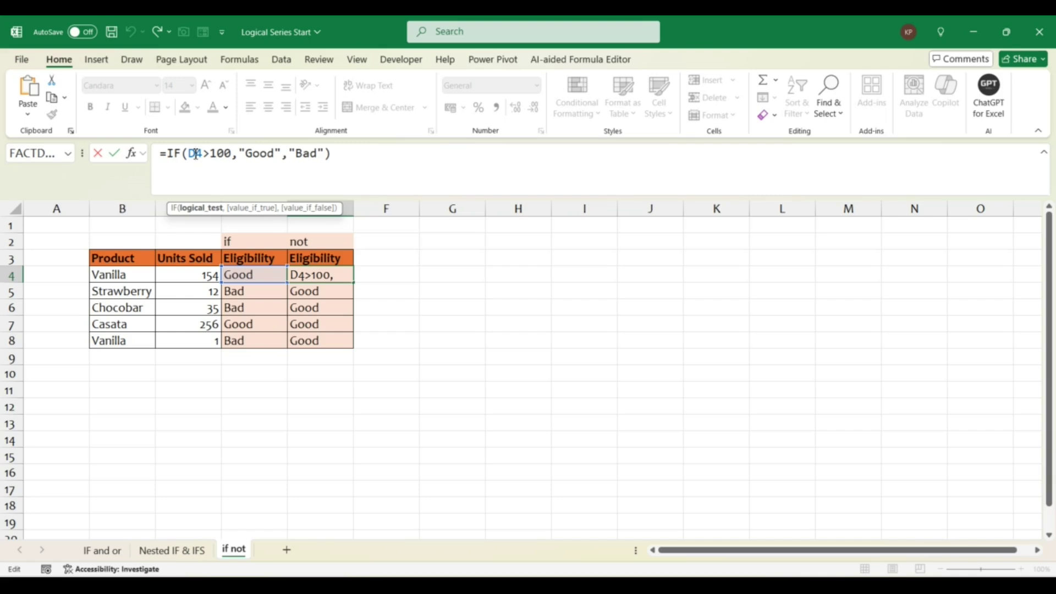
pyautogui.press('BackSpace')
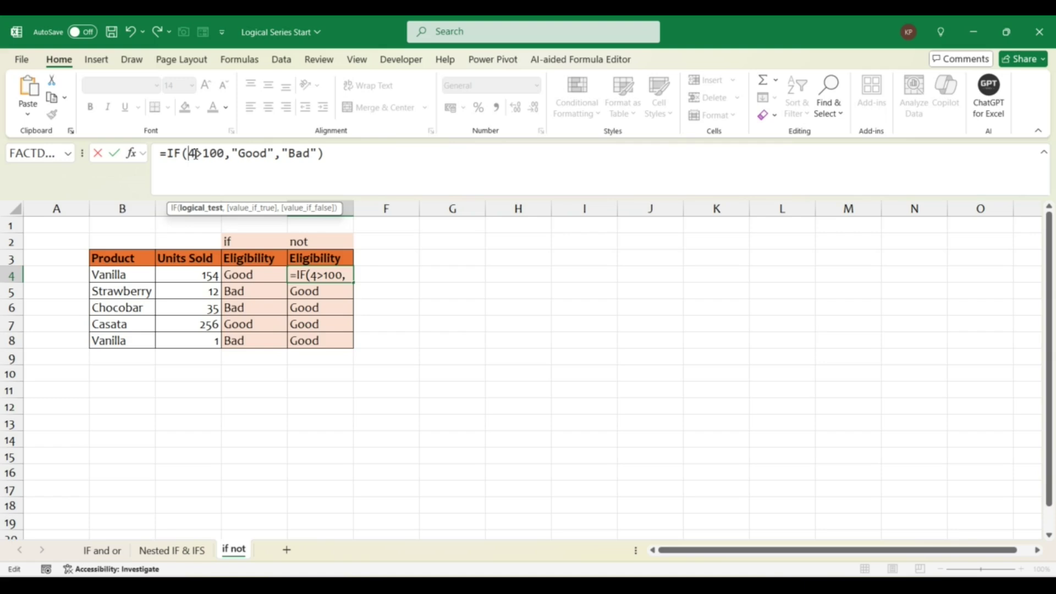
pyautogui.write('C')
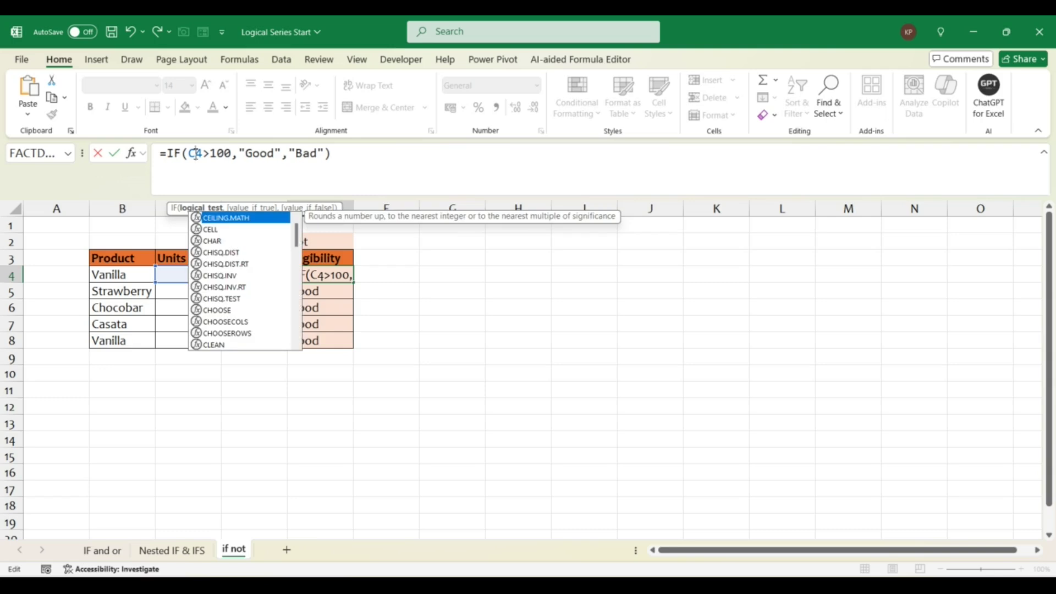
pyautogui.press('Return')
# Step: Fill the corrected IF formula from E4 down through E8
pyautogui.press('Up')
pyautogui.hotkey('shift', 'Down')
pyautogui.hotkey('shift', 'Down')
pyautogui.hotkey('shift', 'Down')
pyautogui.hotkey('shift', 'Down')
pyautogui.hotkey('ctrl', 'd')
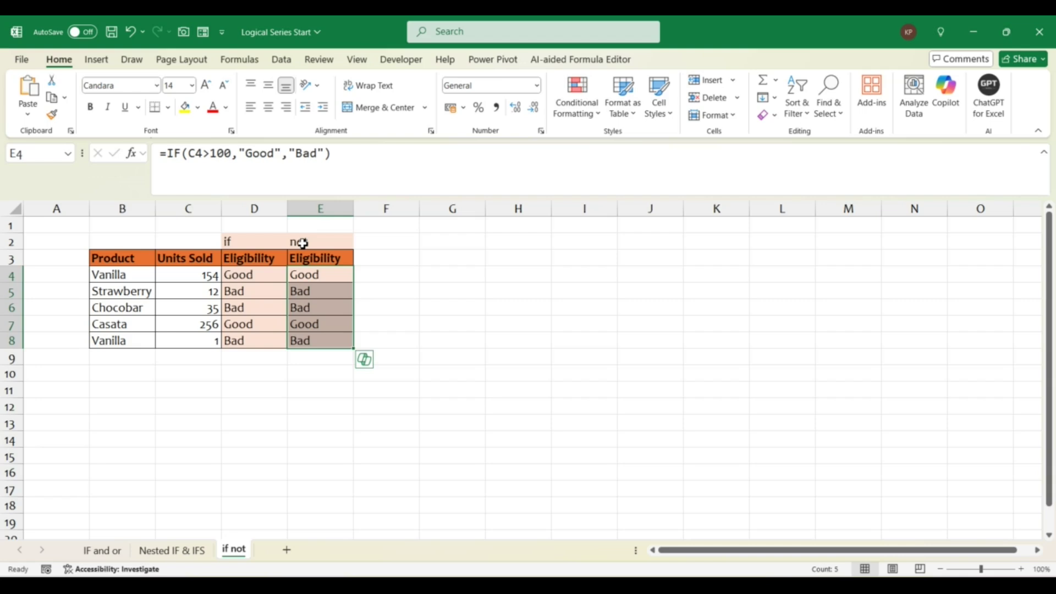
pyautogui.click(190, 154)
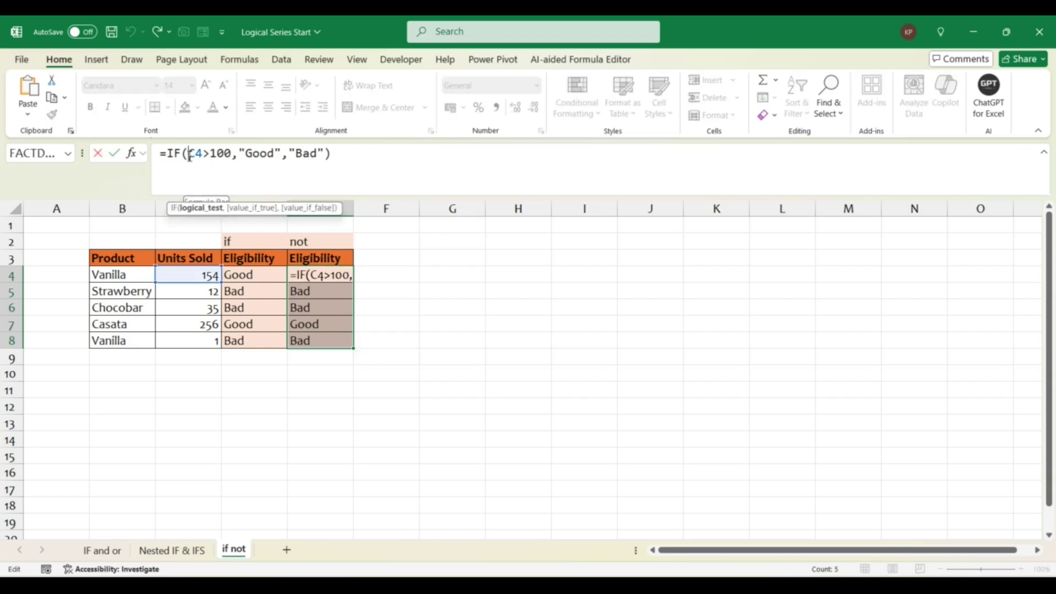
pyautogui.moveTo(190, 154); pyautogui.dragTo(232, 156)
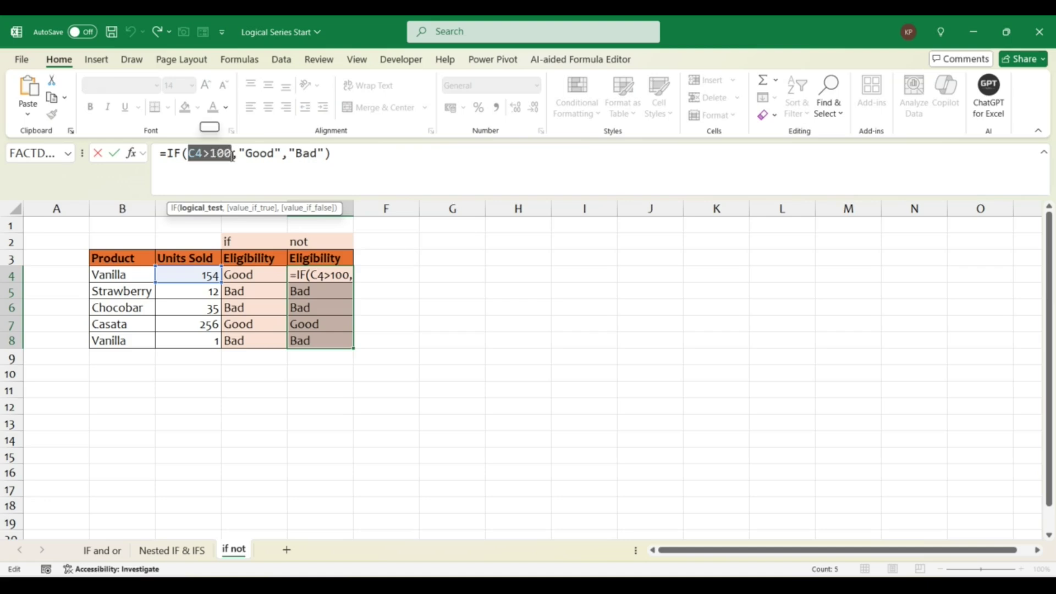
pyautogui.press('Return')
# Step: Write the NOT function syntax =NOT(logical) as plain text in H2
pyautogui.click(531, 244)
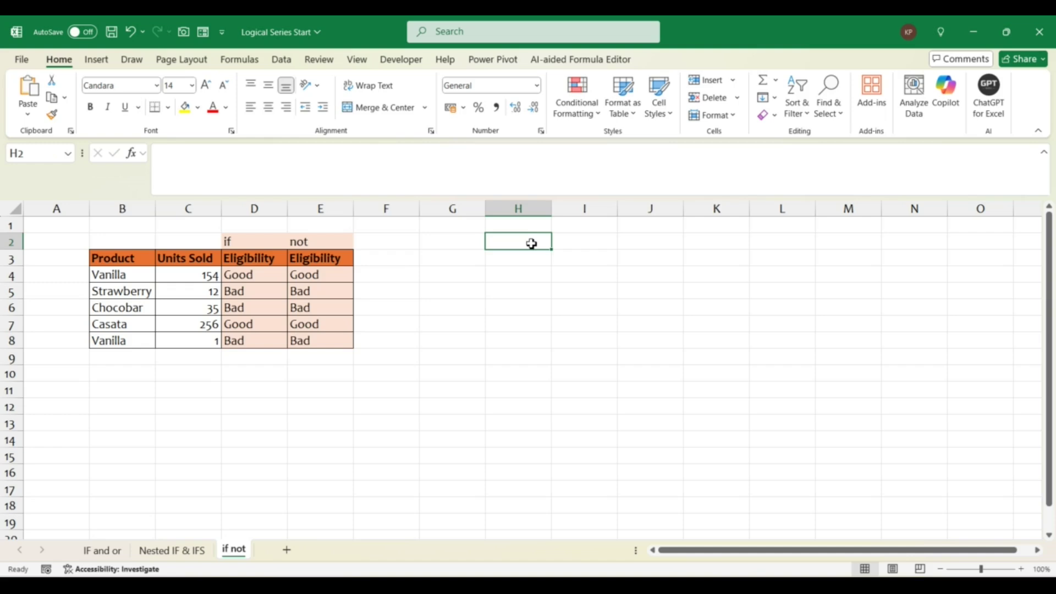
pyautogui.write('=')
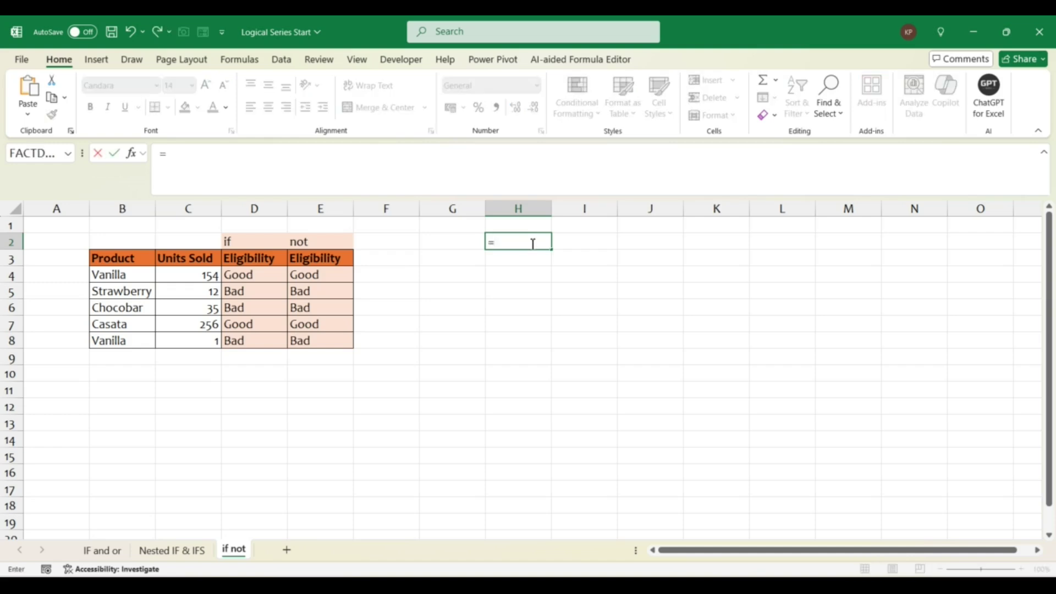
pyautogui.write('not')
pyautogui.press('Tab')
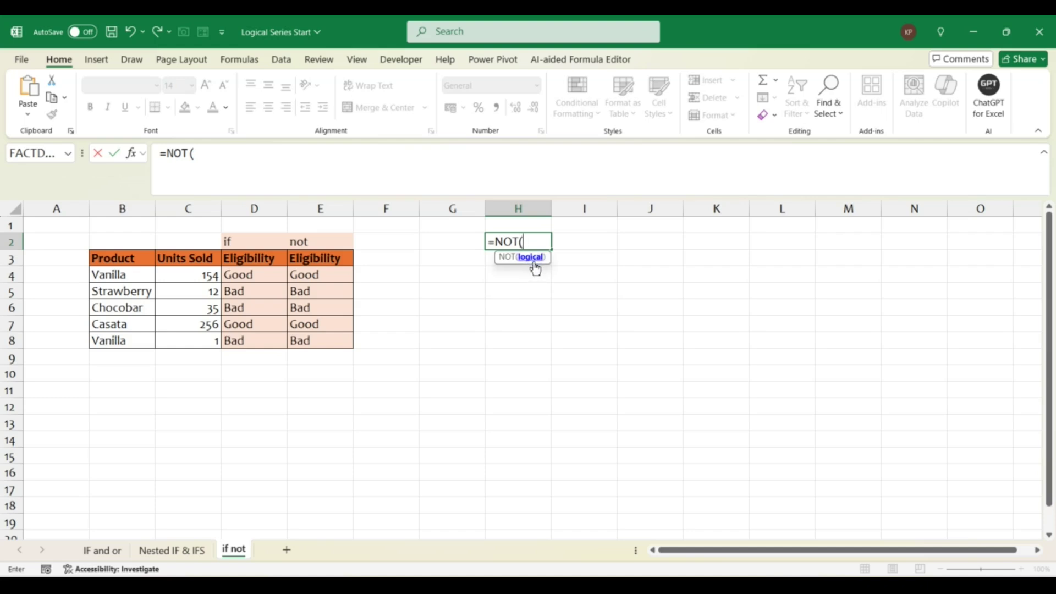
pyautogui.click(534, 262)
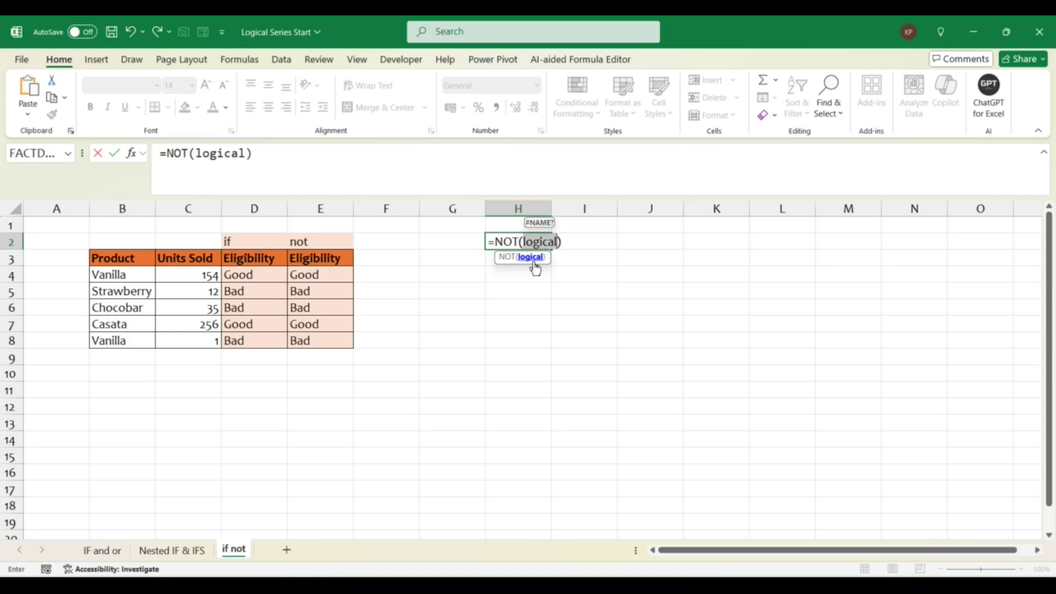
pyautogui.click(160, 153)
pyautogui.write("'")
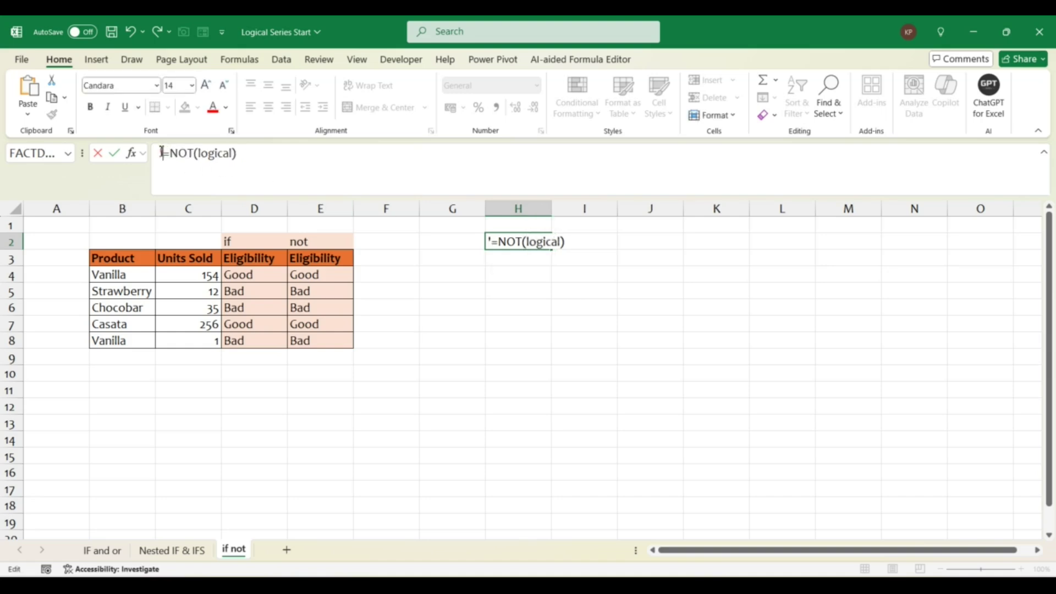
pyautogui.press('Return')
# Step: Wrap the C4>100 test of the E4 formula in a NOT function, keeping "Good" and "Bad" as results
pyautogui.click(306, 275)
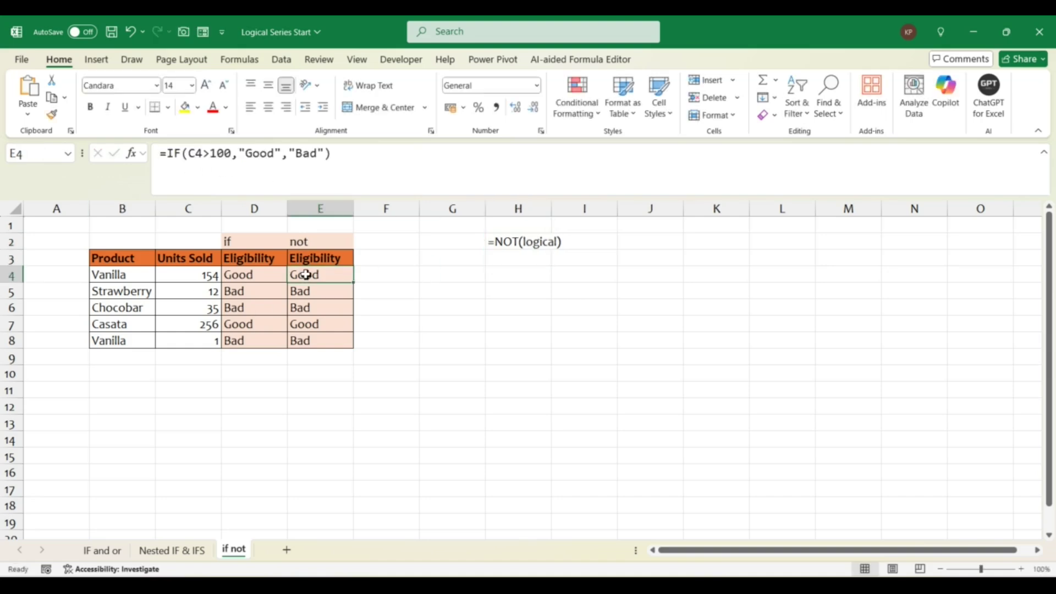
pyautogui.moveTo(189, 153); pyautogui.dragTo(236, 153)
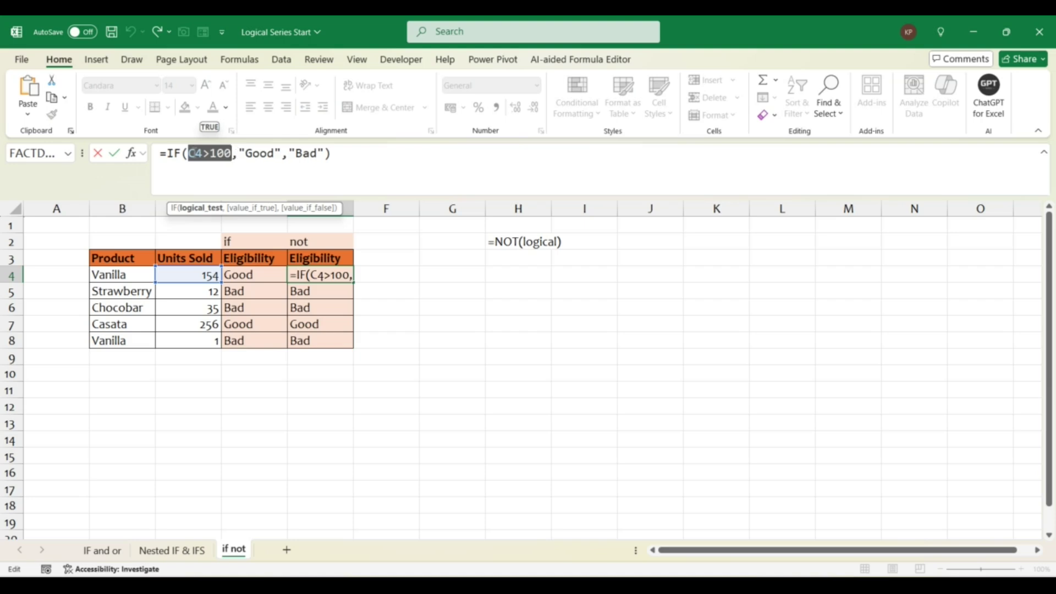
pyautogui.click(187, 154)
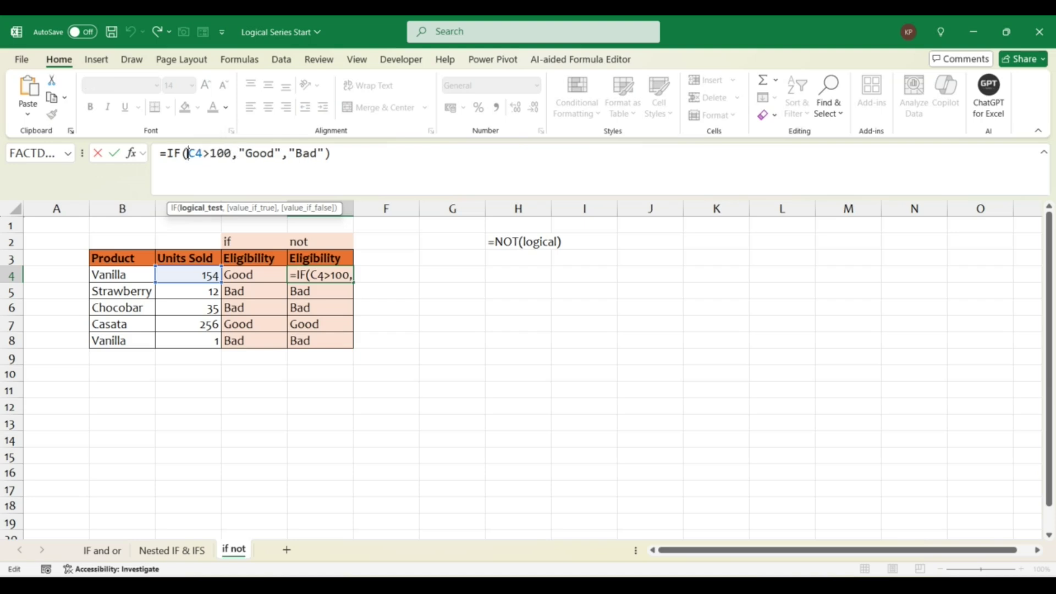
pyautogui.write('NOT(')
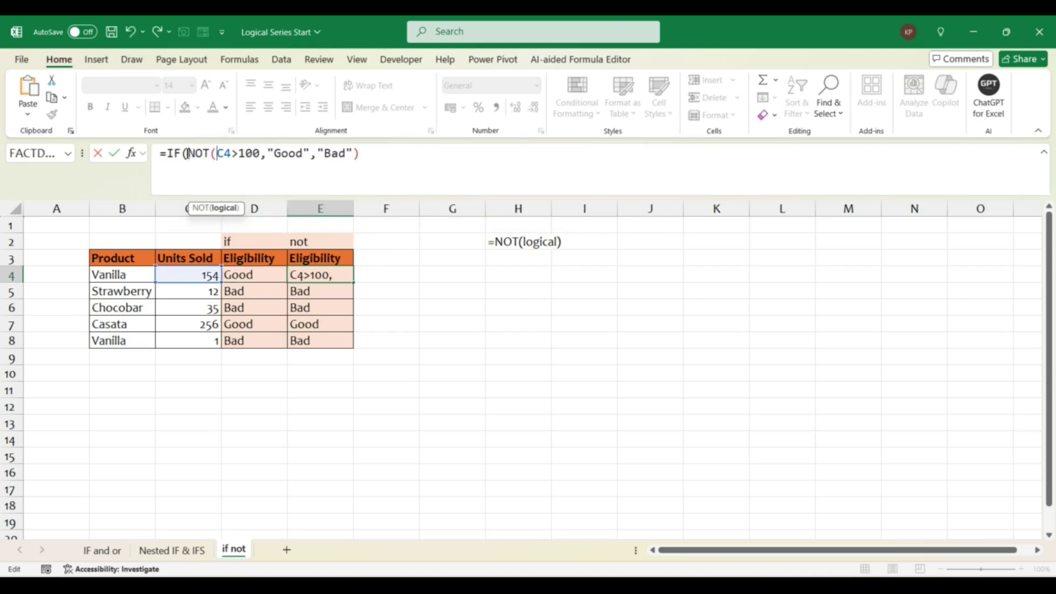
pyautogui.click(262, 153)
pyautogui.write(')')
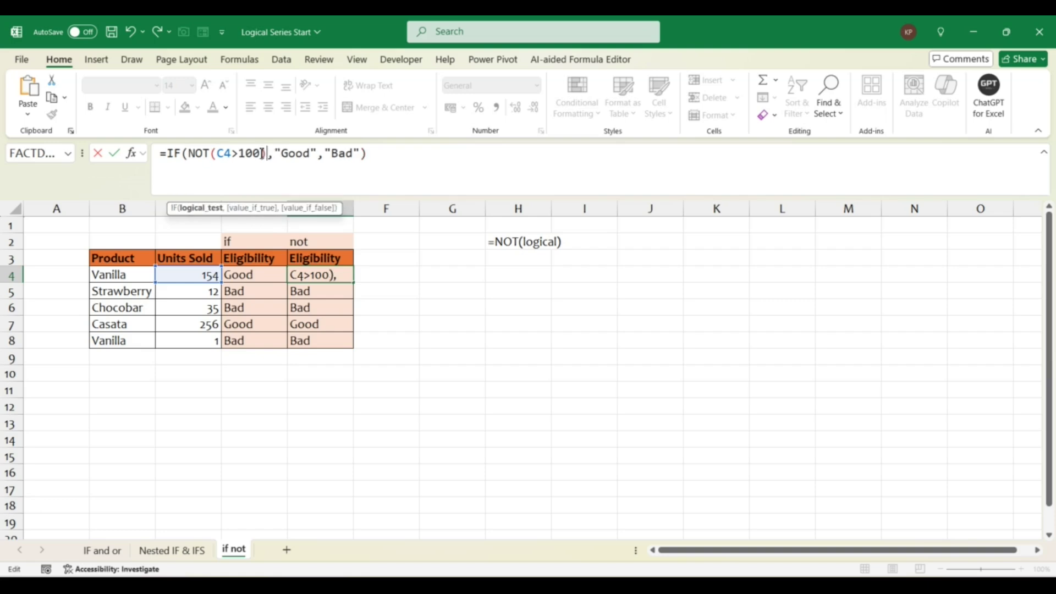
pyautogui.press('Return')
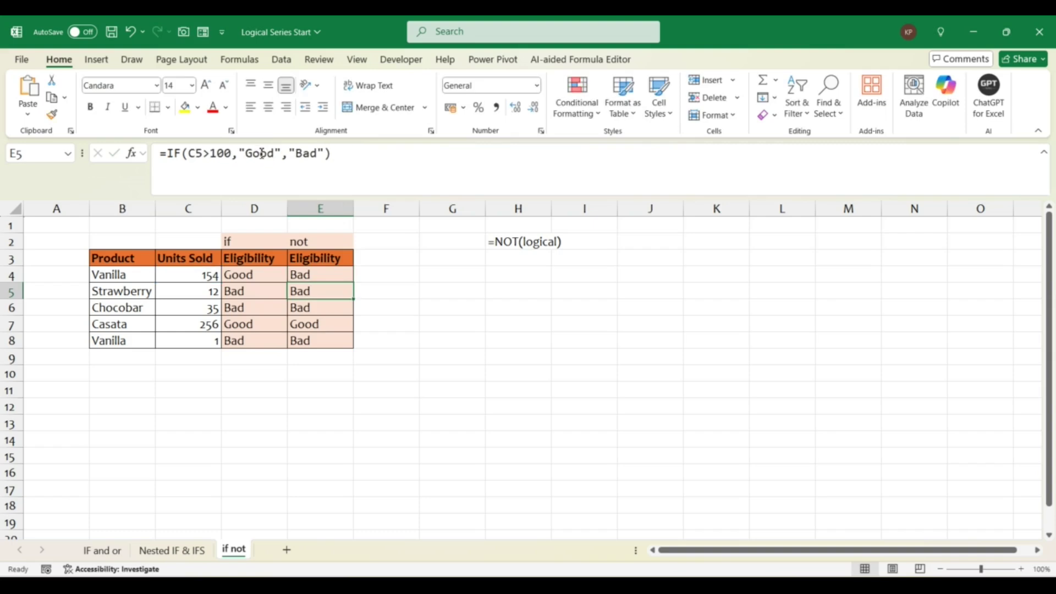
# Step: Fill the IF NOT formula from E4 down through E8
pyautogui.click(303, 276)
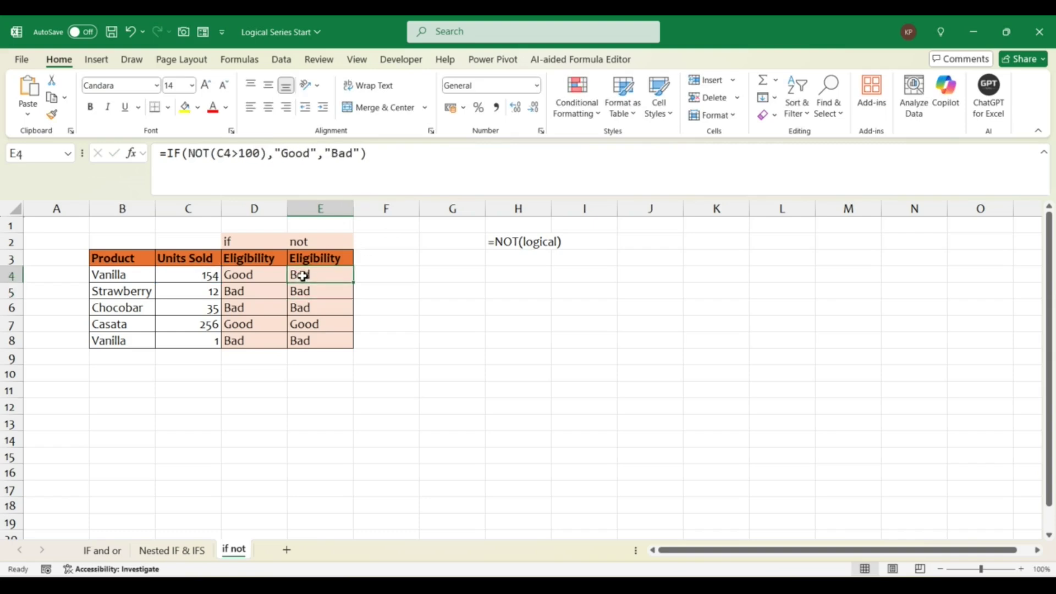
pyautogui.hotkey('ctrl', 'shift', 'Down')
pyautogui.hotkey('ctrl', 'd')
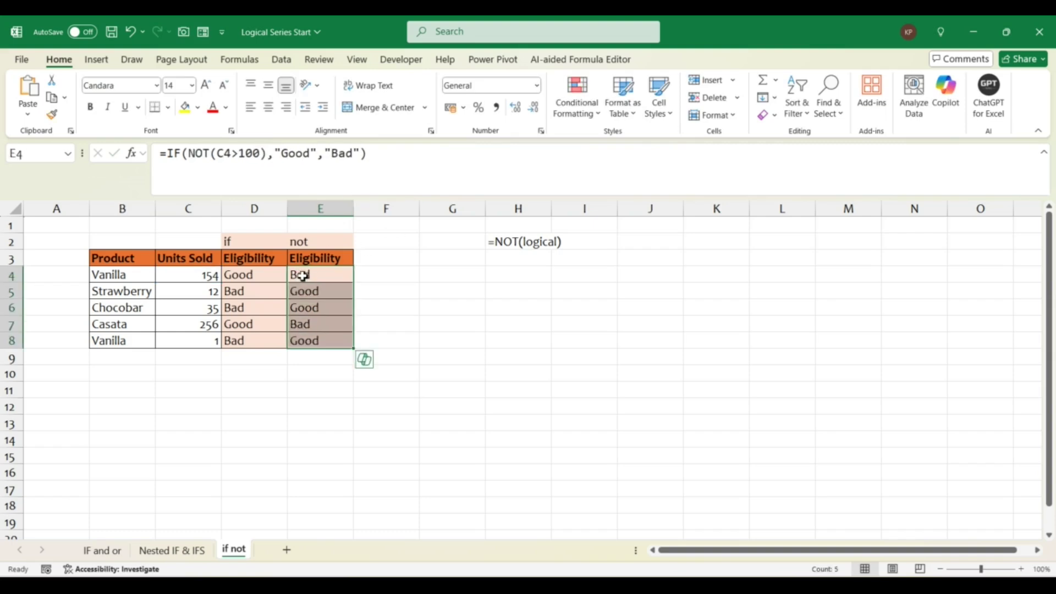